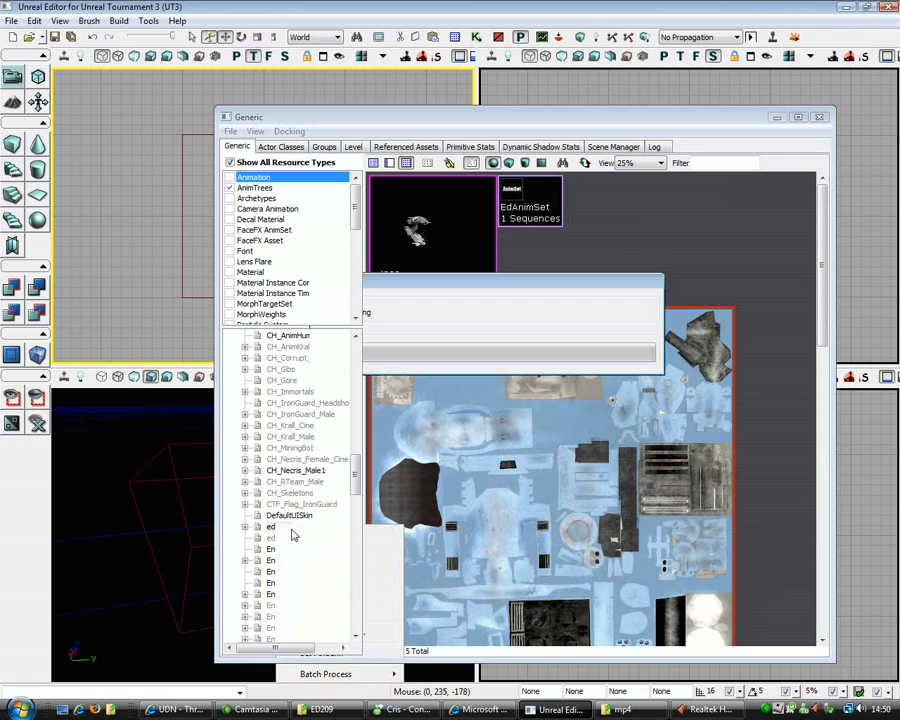
Create a new material named edmat in the Materials group of the ed209 package.
right_click(673, 232)
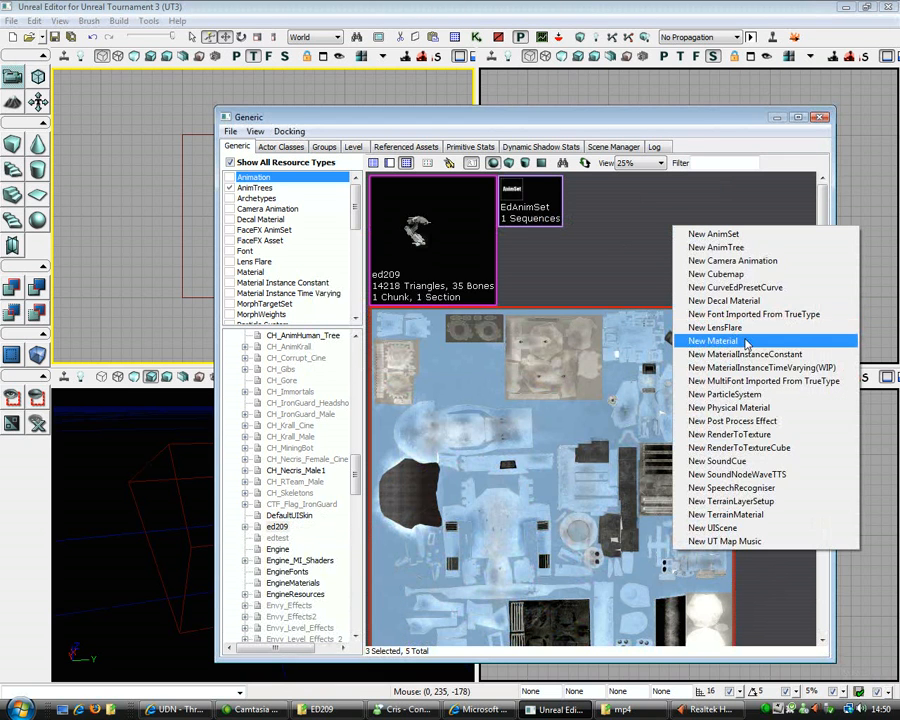
click(745, 342)
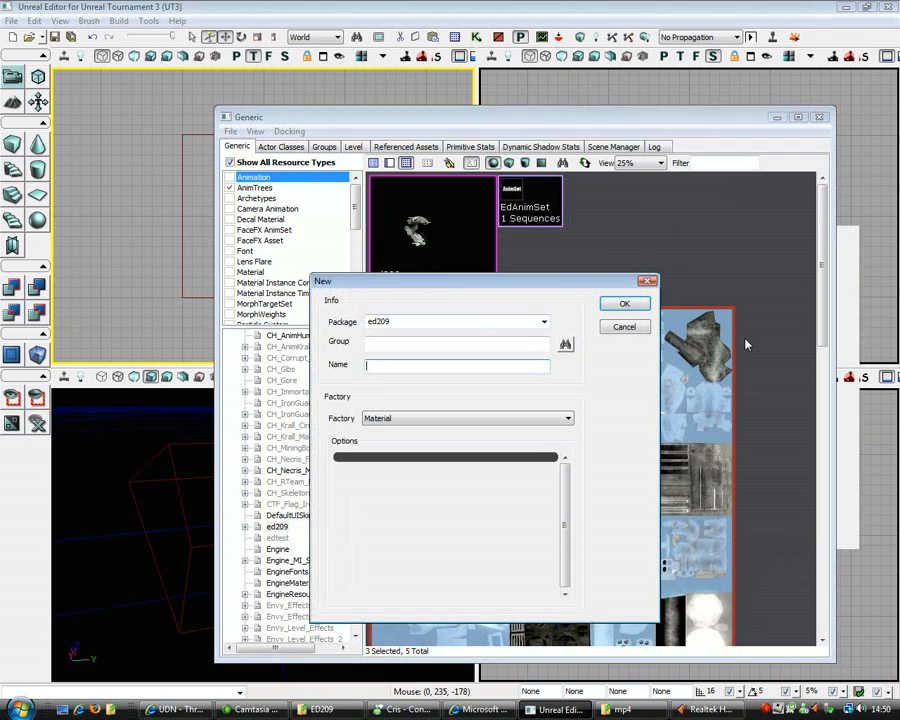
click(455, 343)
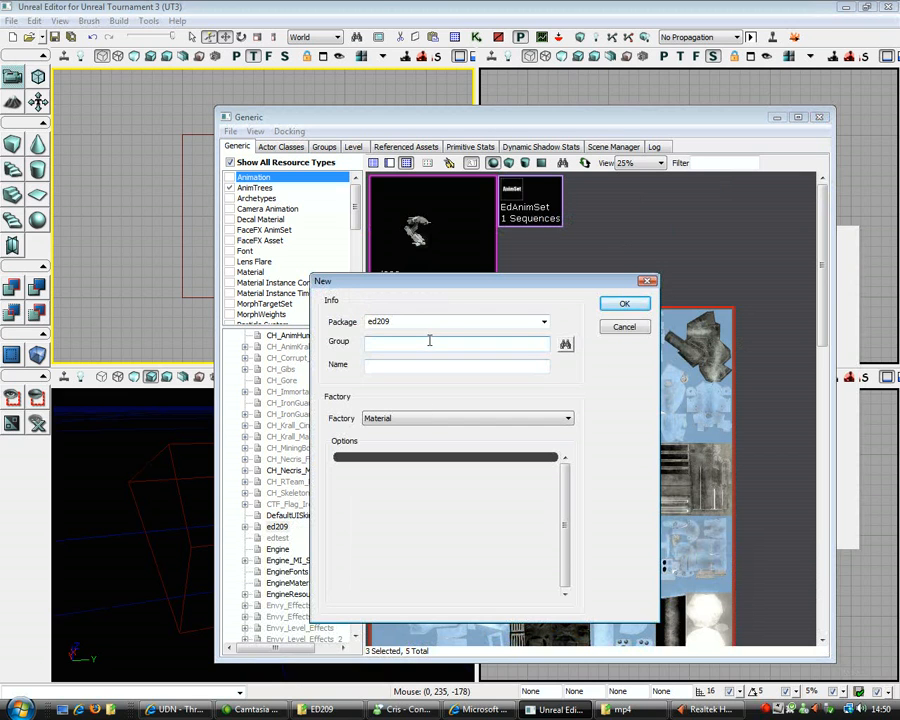
text(Materials)
key(Tab)
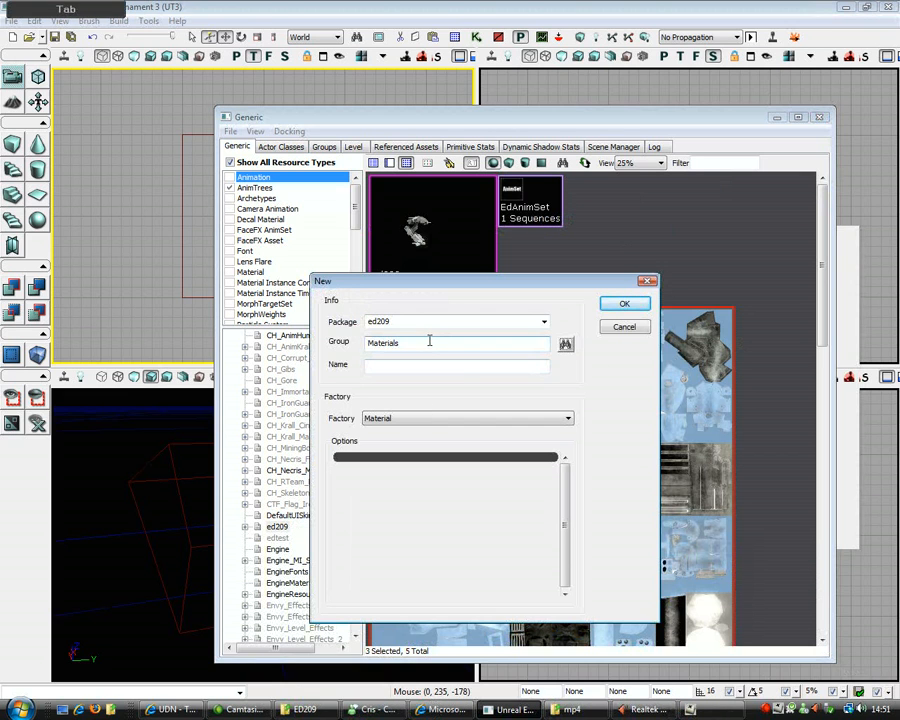
text(edmat)
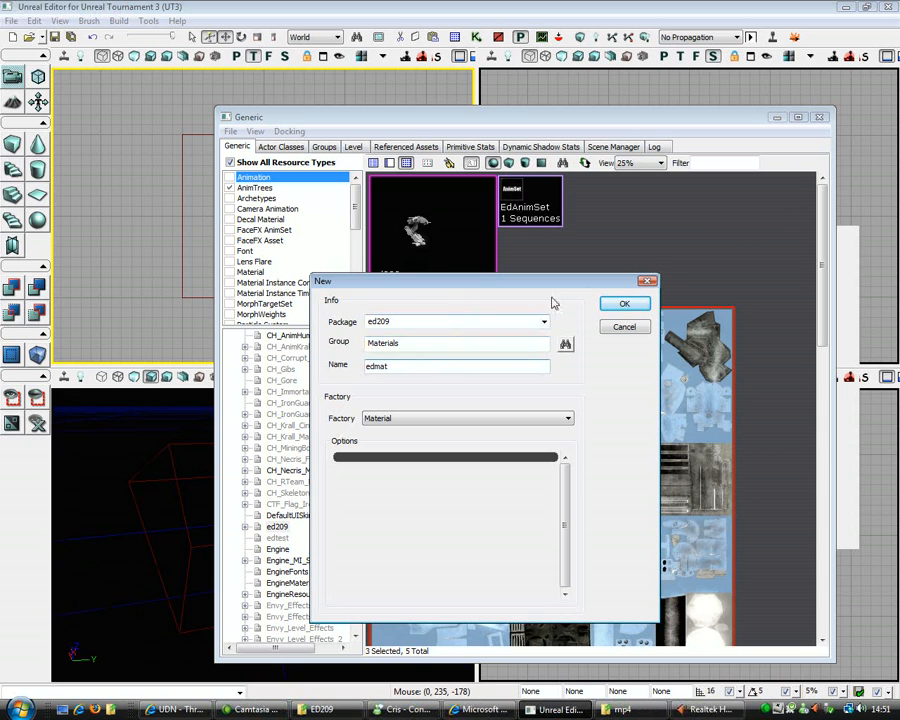
click(620, 305)
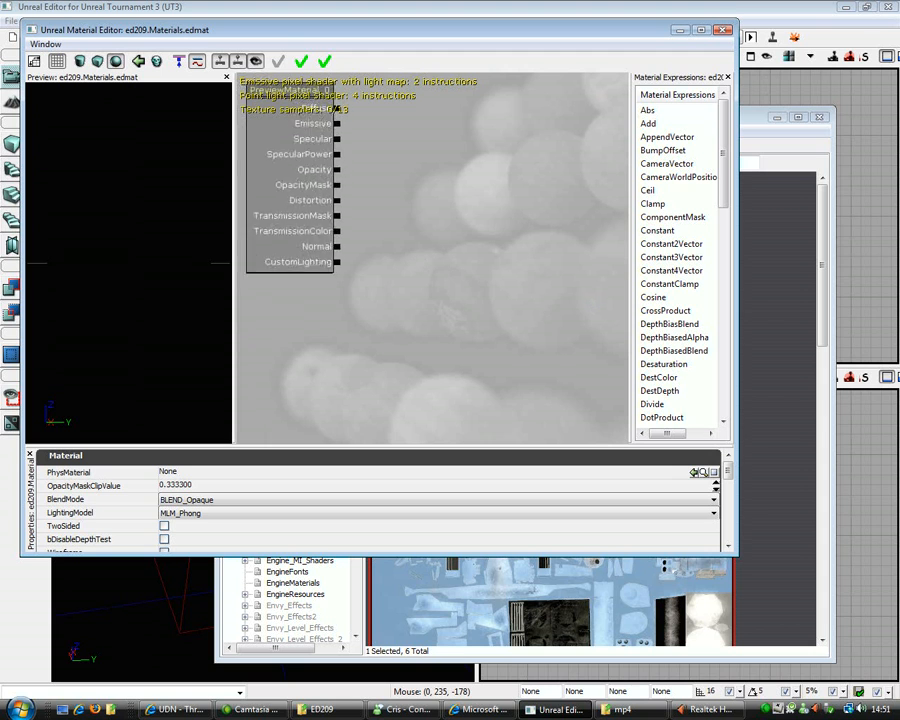
Add a TextureSample node using the Unified_Diffuse texture to the edmat material graph.
scroll(675, 318, down, 15)
click(671, 312)
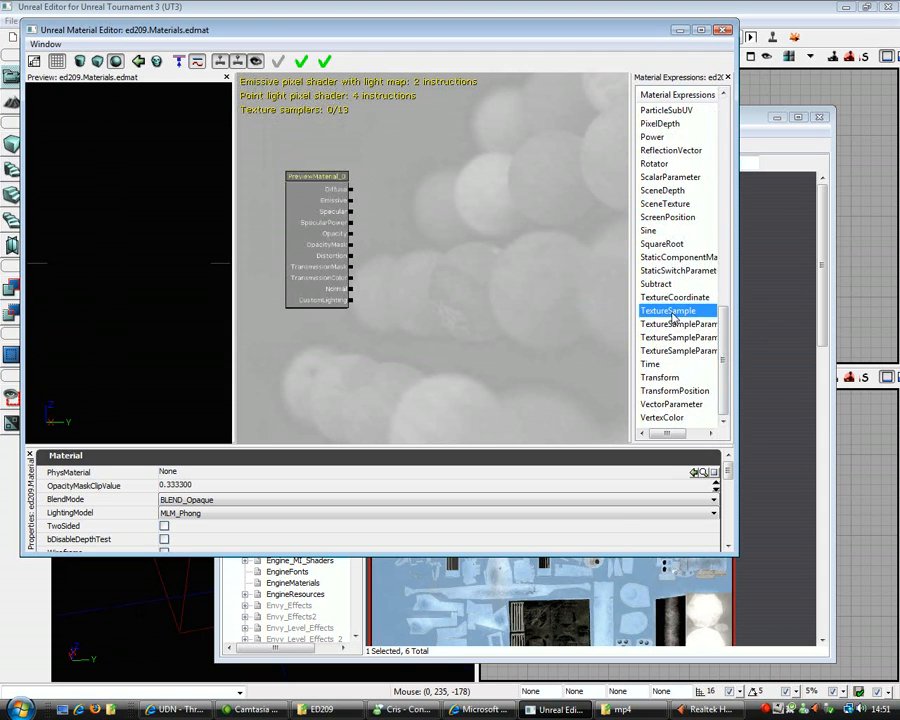
click(608, 620)
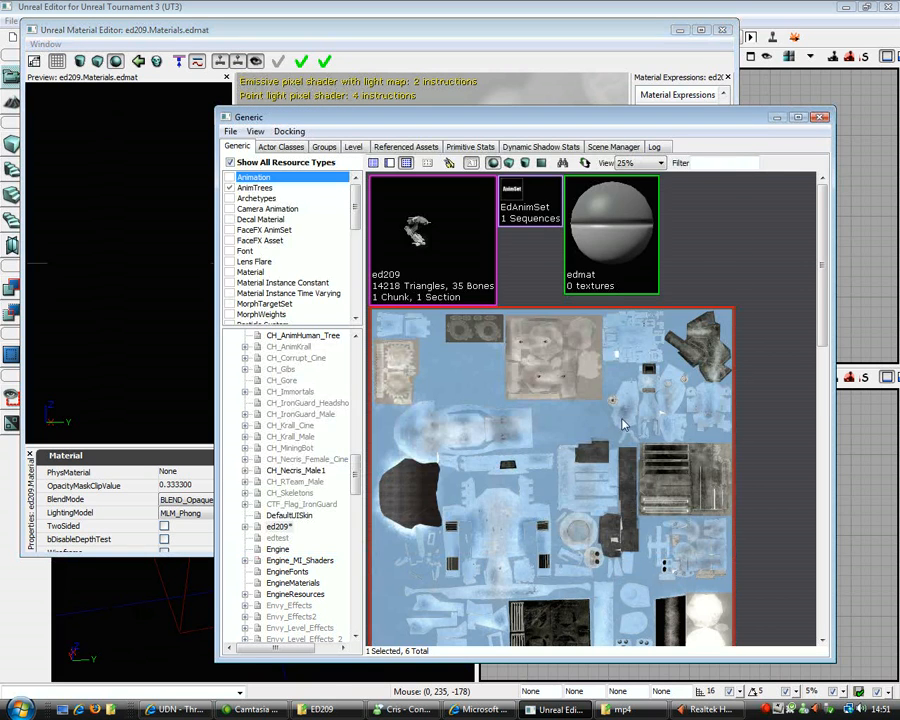
scroll(680, 450, down, 3)
scroll(737, 469, up, 2)
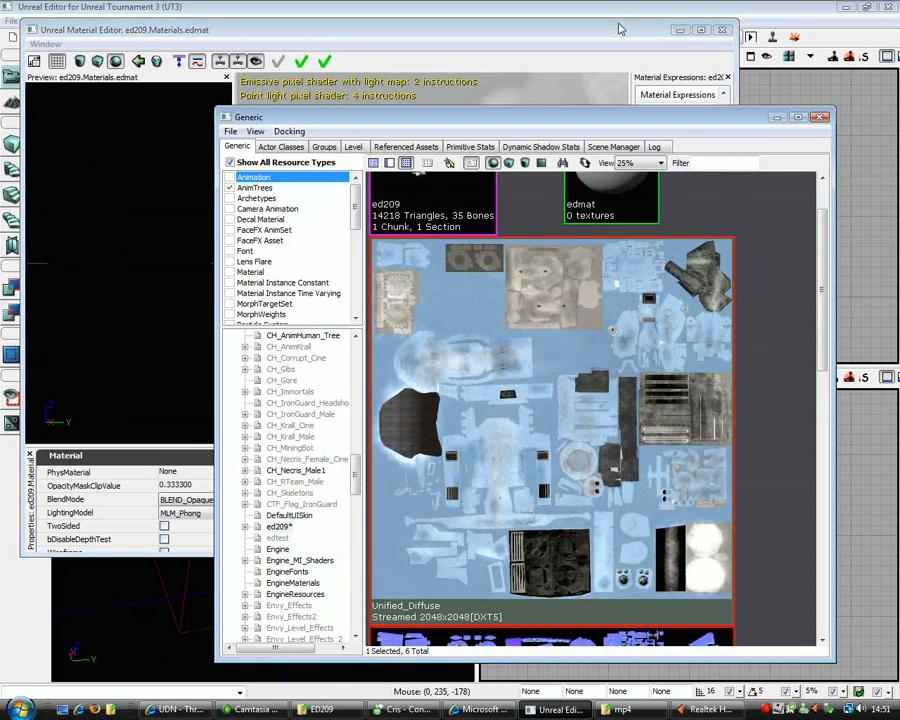
click(436, 29)
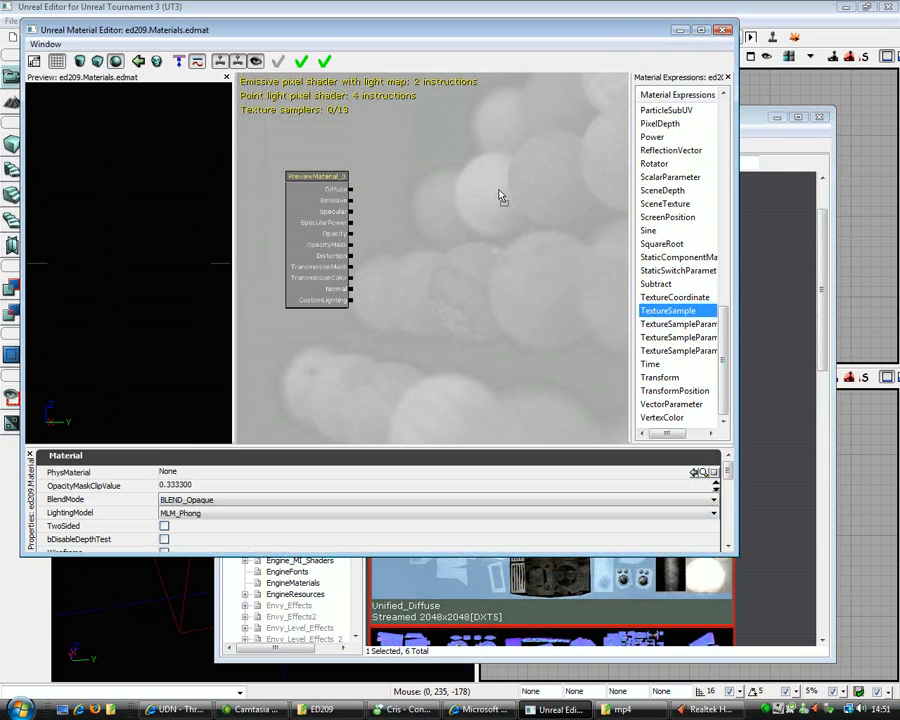
drag(499, 194, 499, 194)
Add a second TextureSample node using the Unified_Normals texture below the diffuse sample.
click(789, 403)
scroll(785, 404, down, 3)
click(600, 481)
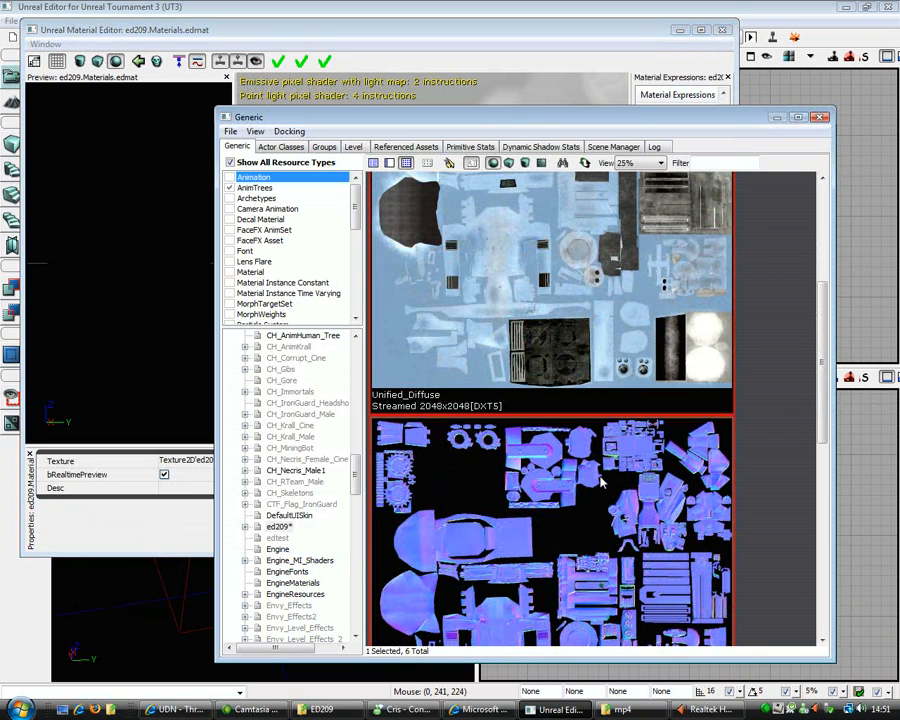
click(603, 74)
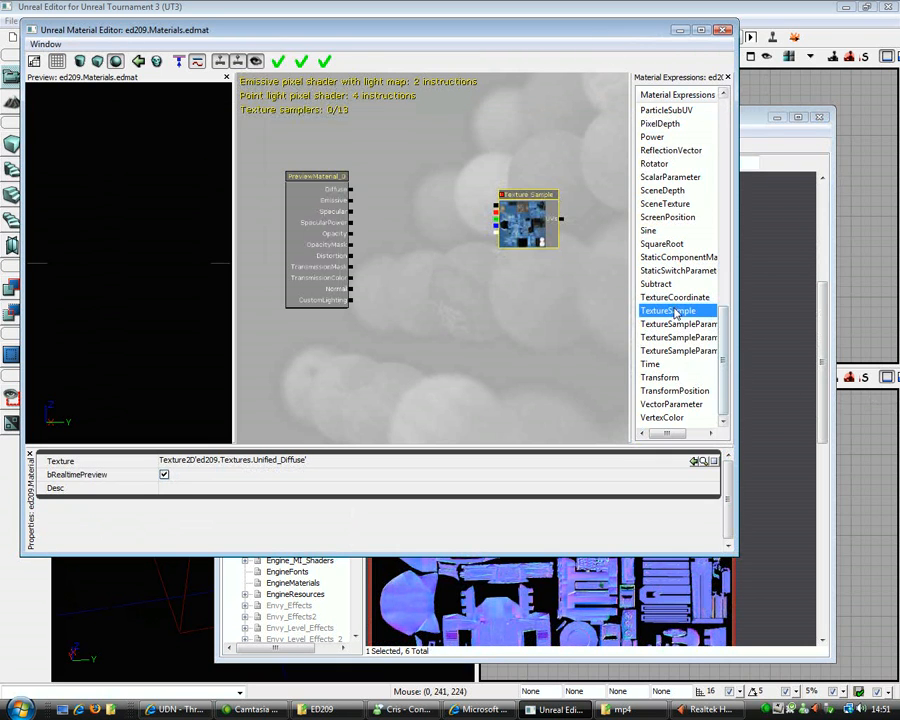
drag(520, 298, 520, 298)
Add a third TextureSample node using the Unified_Specular texture below the normals sample.
click(808, 440)
scroll(762, 446, down, 4)
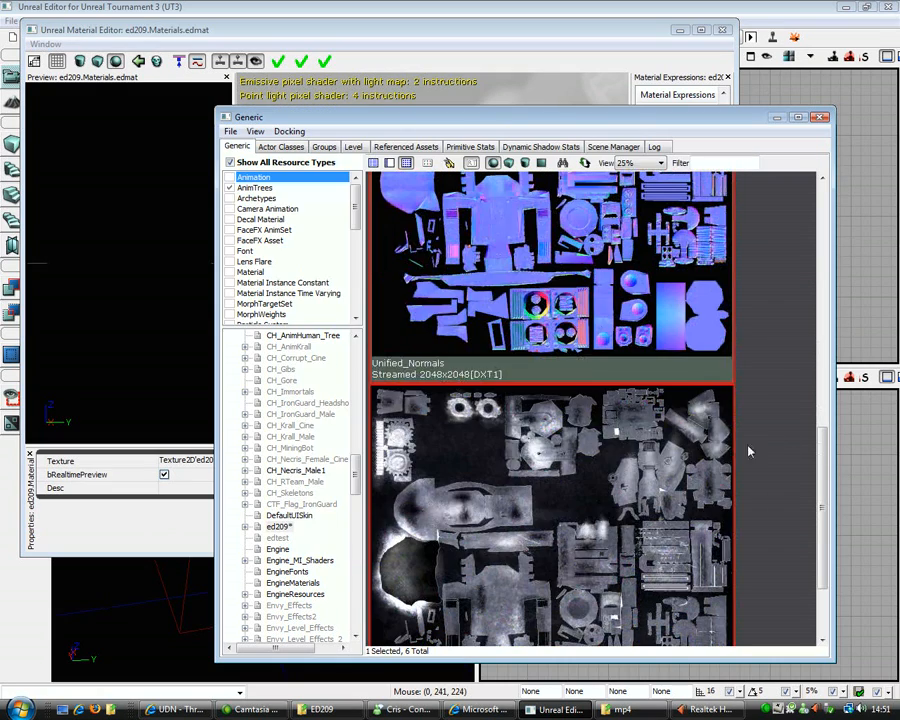
click(575, 59)
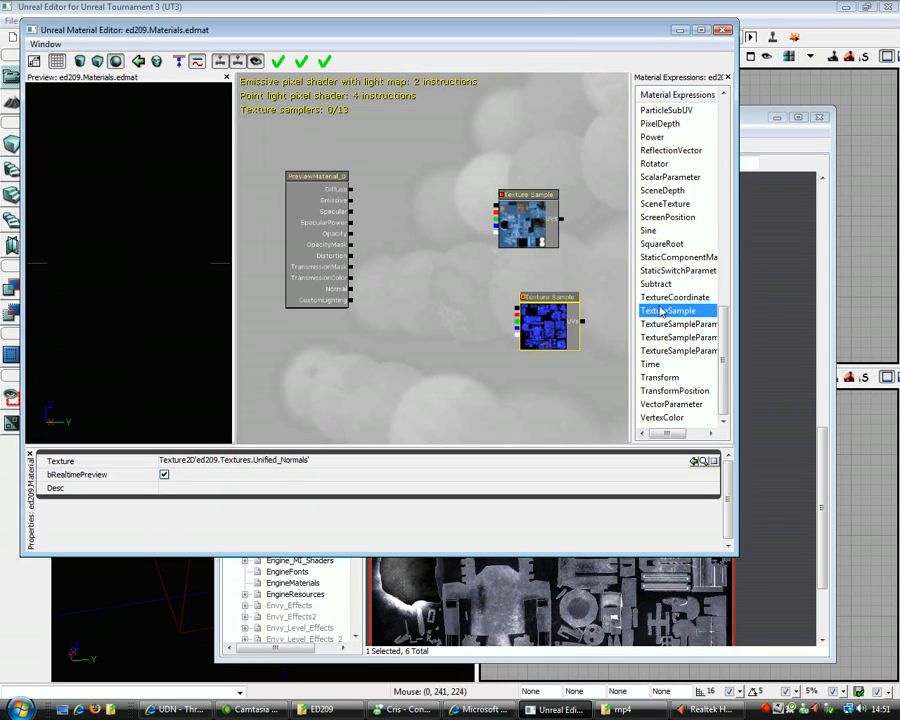
drag(528, 386, 528, 386)
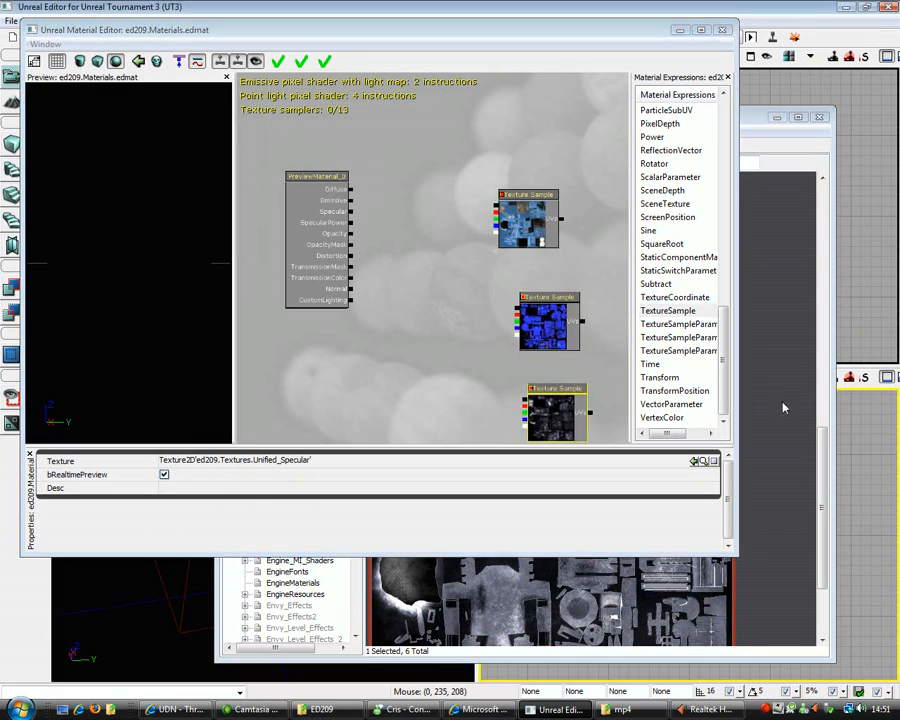
Connect the diffuse, normals and specular texture samples to the material's Diffuse, Normal and Specular inputs respectively.
click(808, 404)
scroll(772, 404, up, 7)
click(560, 90)
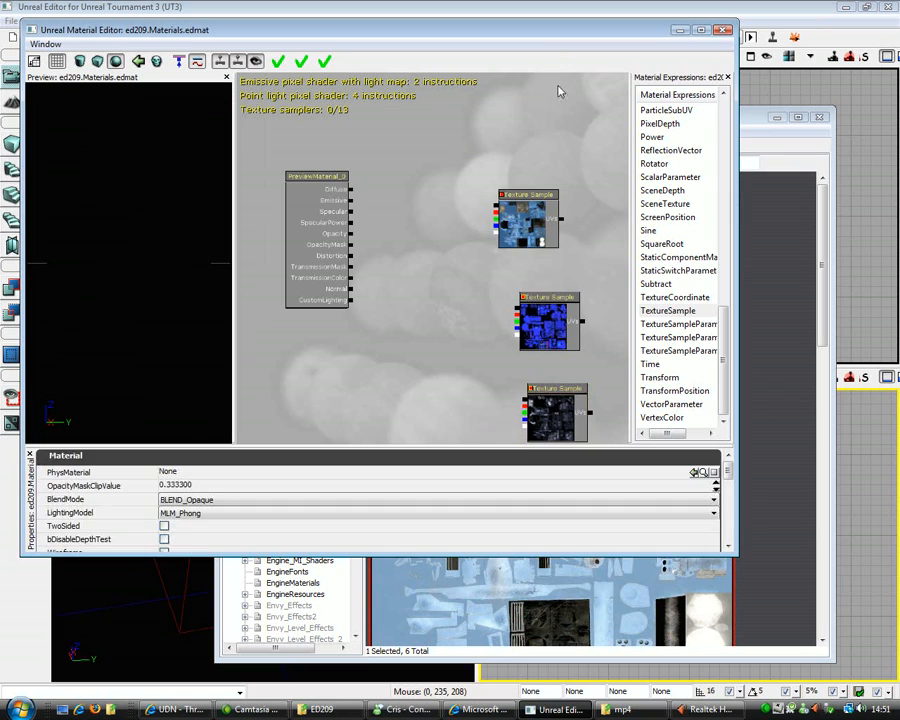
click(528, 384)
drag(520, 398, 486, 354)
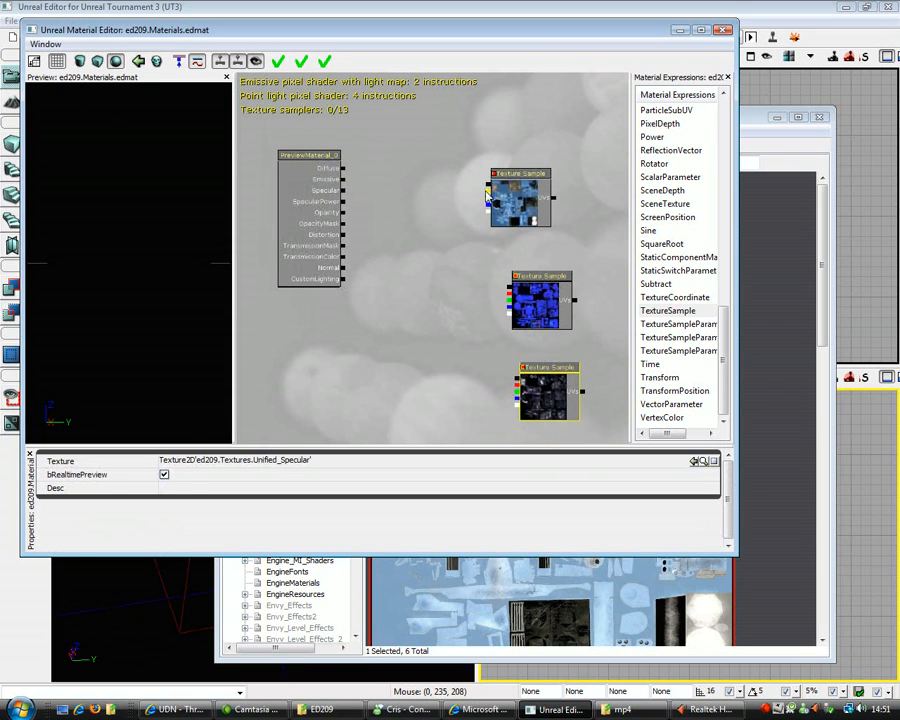
drag(486, 193, 343, 176)
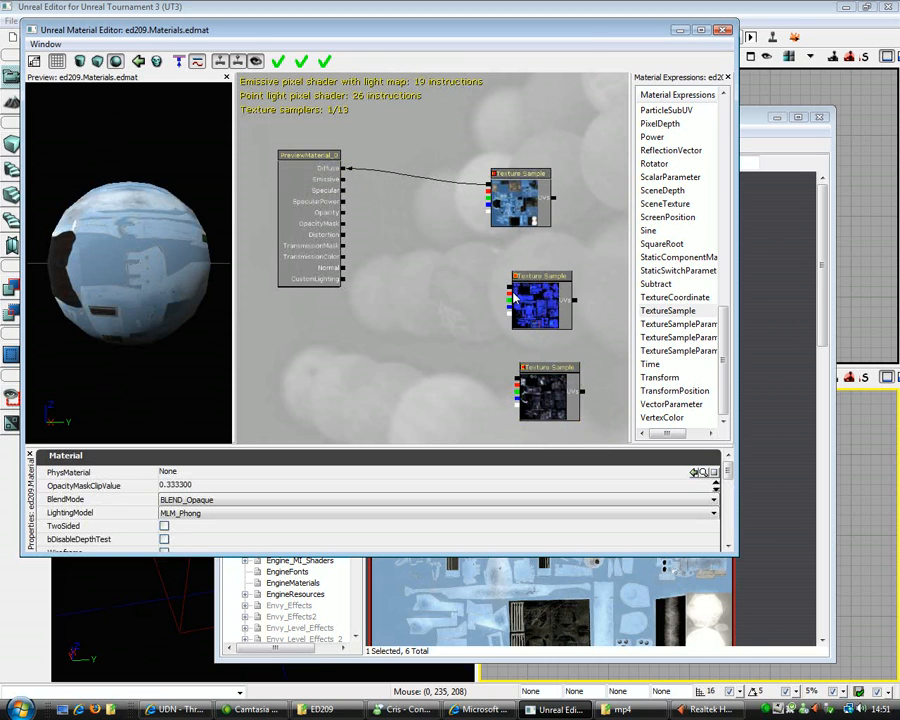
drag(509, 291, 347, 275)
drag(518, 388, 344, 192)
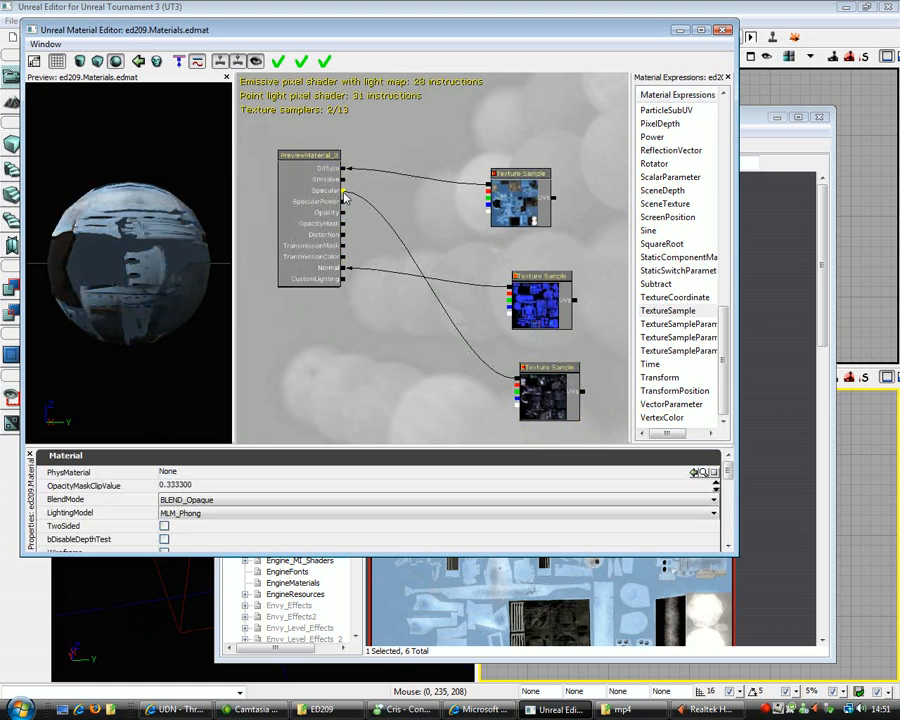
Rearrange the texture sample nodes so the specular sample sits between the diffuse and normals samples.
ctrl+drag(561, 308, 484, 406)
click(585, 397)
ctrl+drag(585, 397, 480, 295)
click(515, 393)
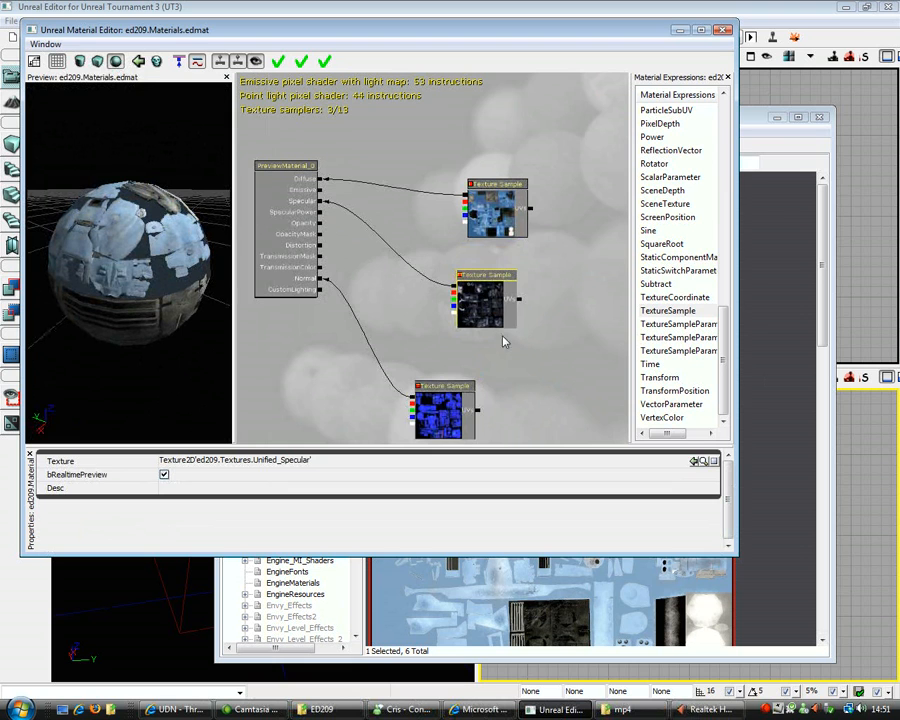
Include Material in the browser's resource type filter and display the contents of the VH_Nightshade package.
click(780, 430)
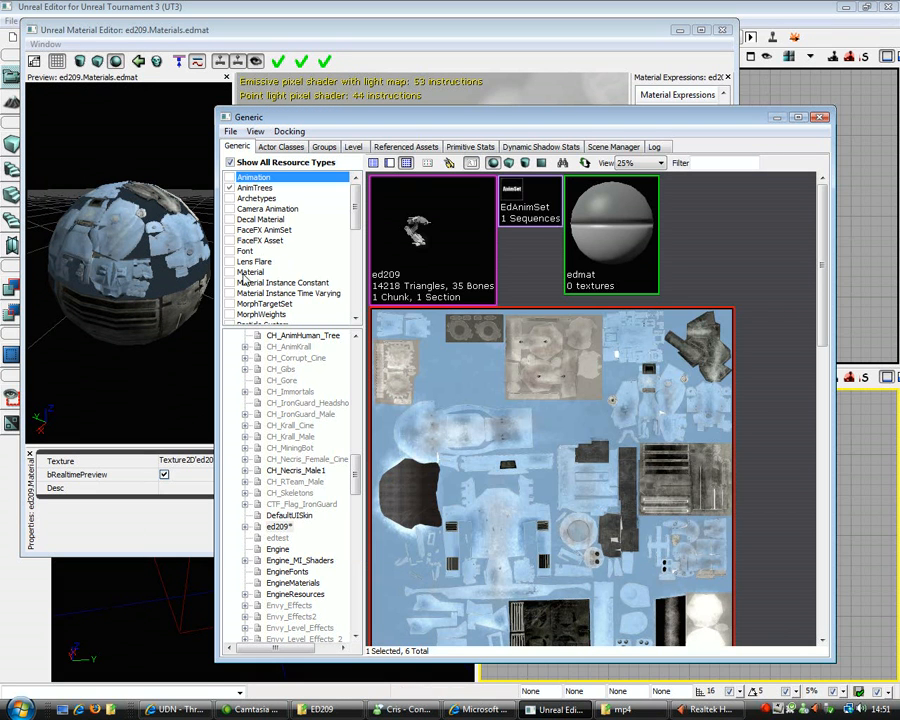
click(230, 272)
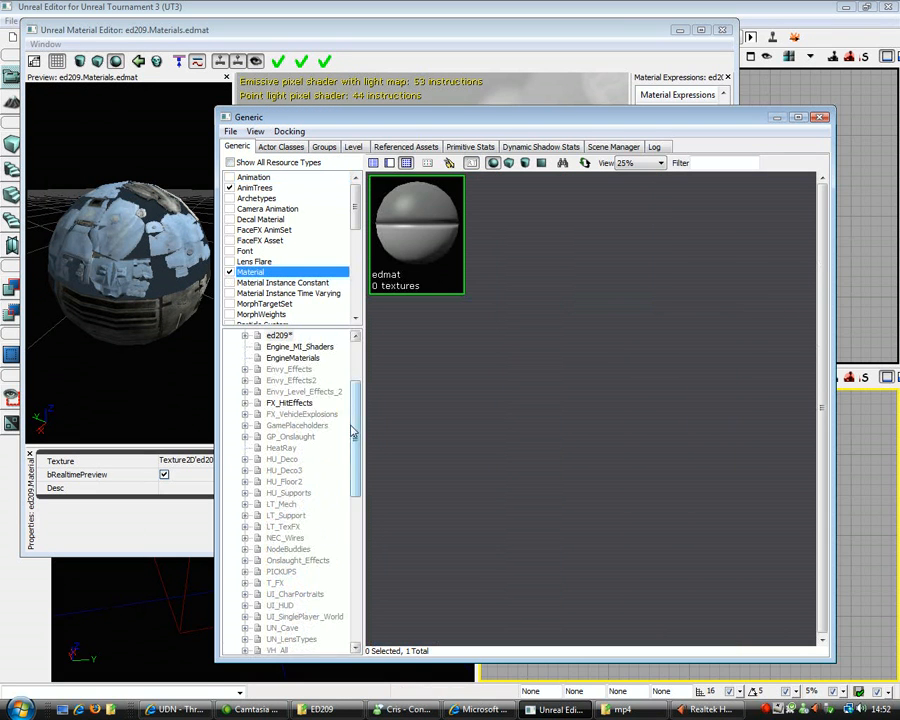
scroll(323, 400, up, 3)
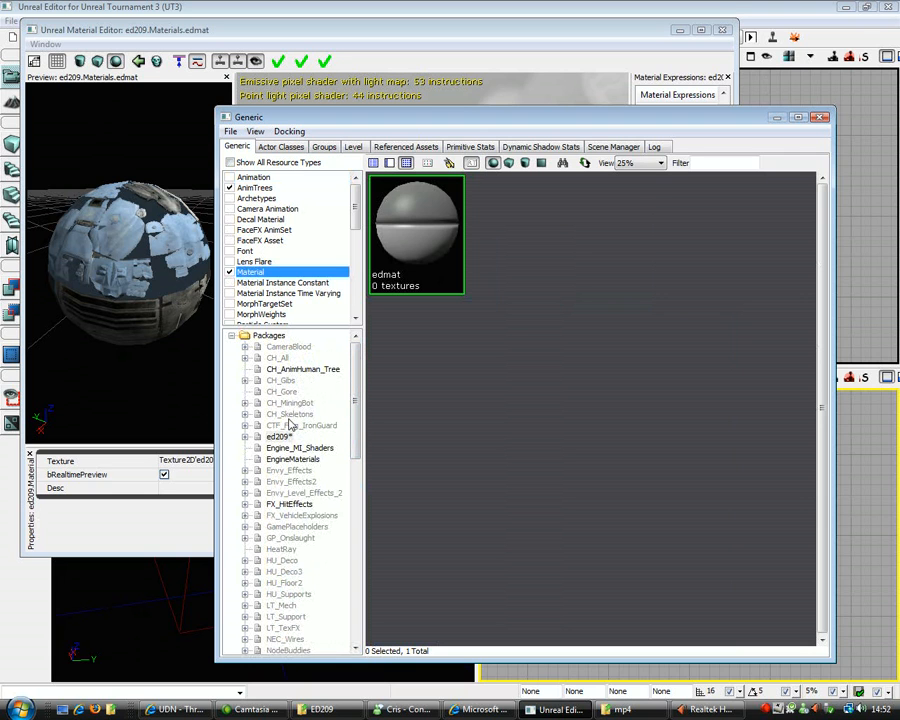
click(287, 617)
drag(352, 450, 351, 604)
click(290, 504)
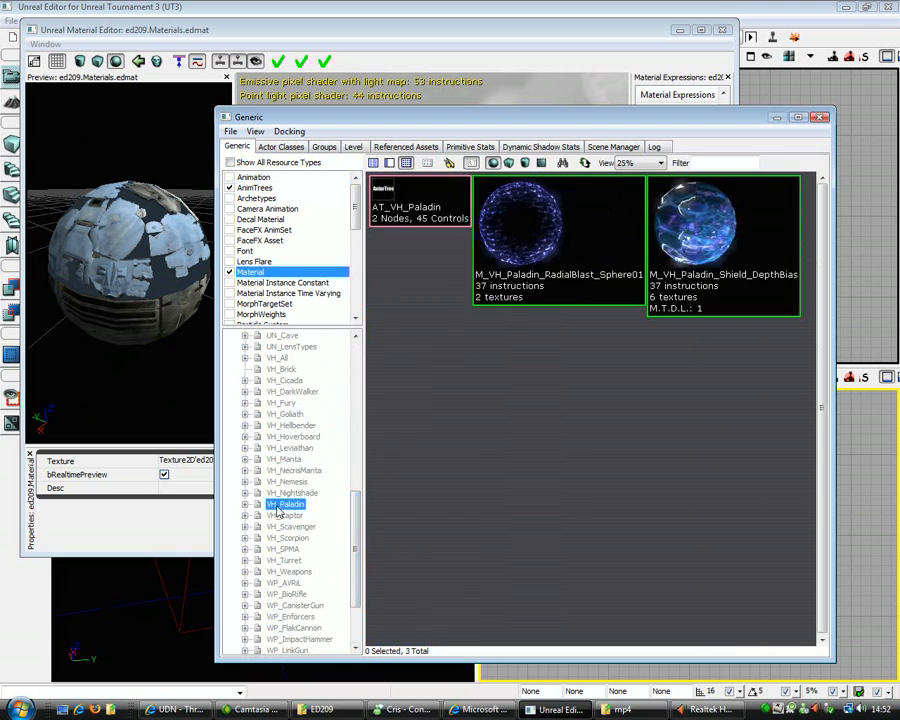
click(289, 494)
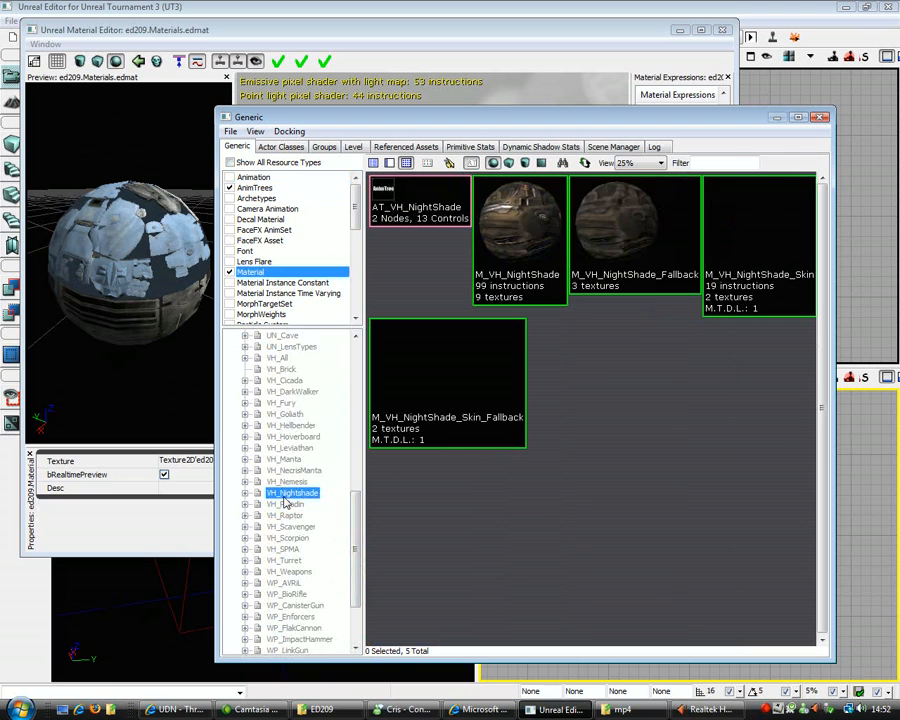
Open the M_VH_NightShade material and examine its node network, preview sphere and normal map texture sample.
double_click(552, 227)
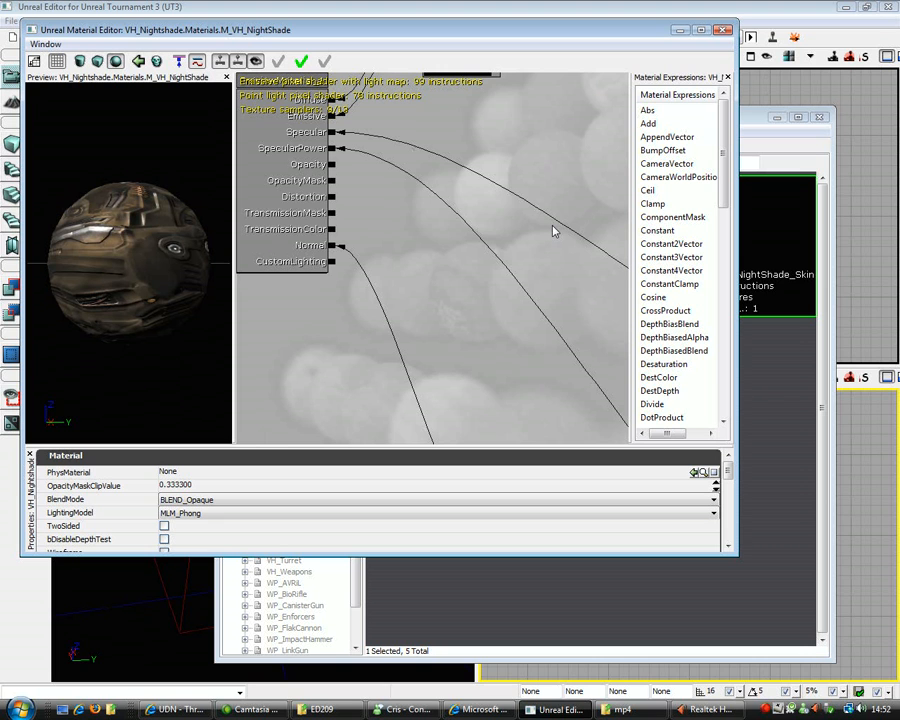
scroll(553, 232, down, 5)
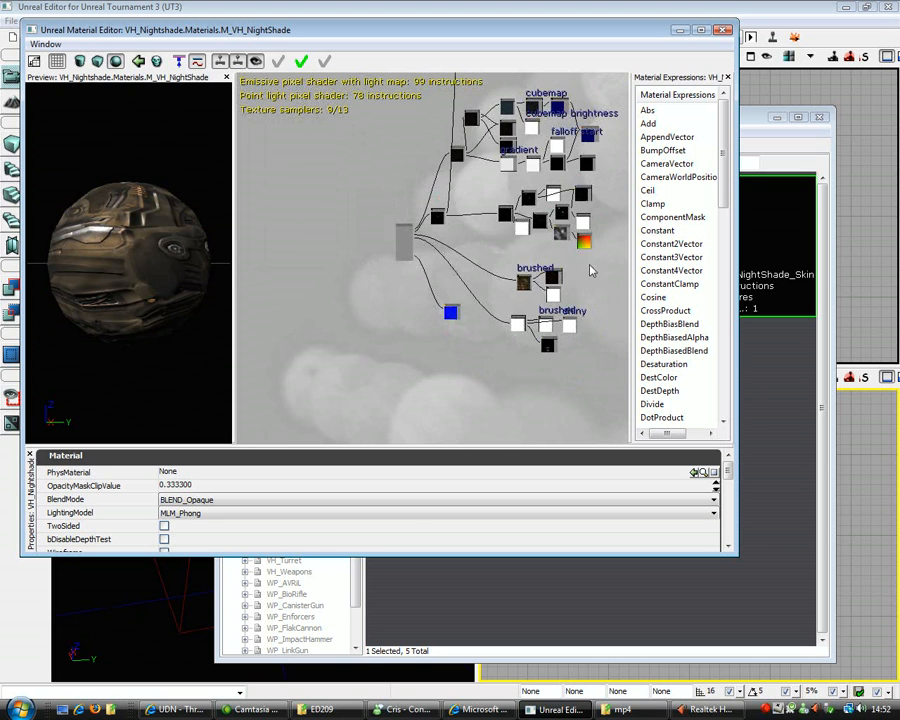
scroll(476, 293, up, 5)
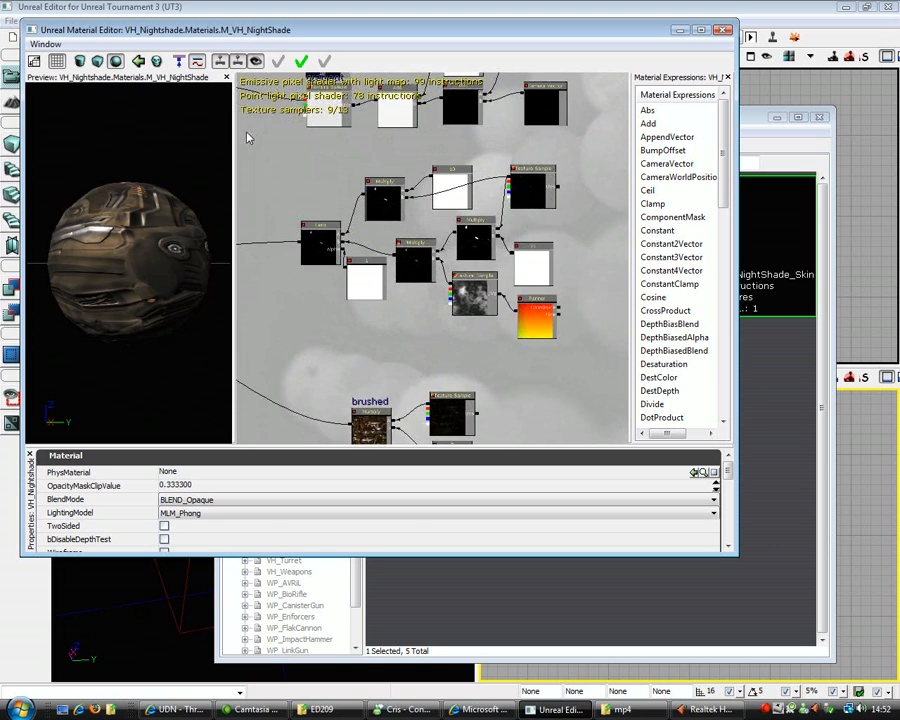
drag(330, 330, 567, 426)
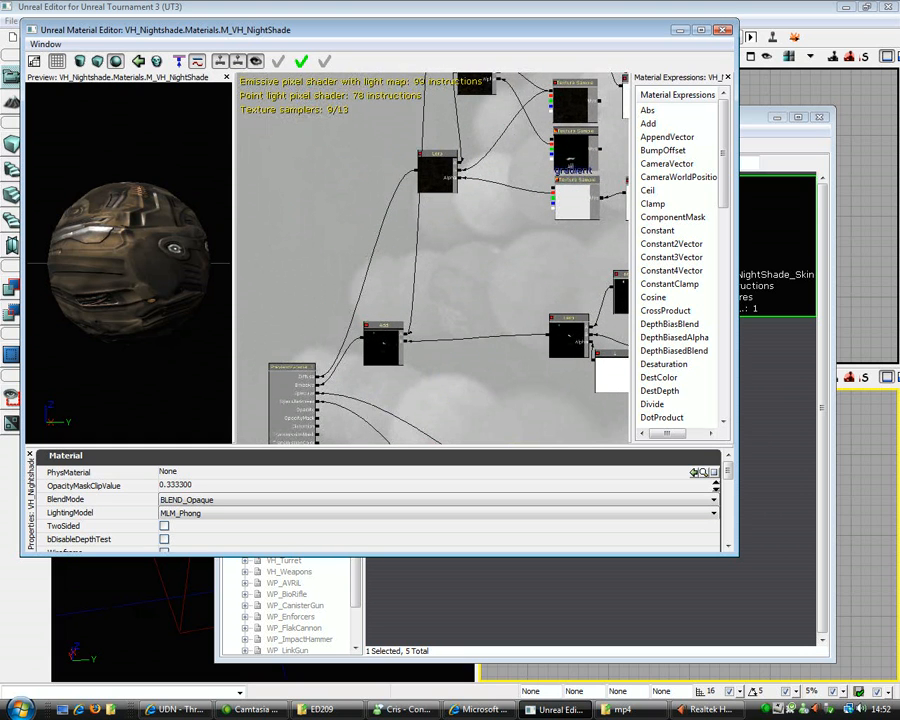
drag(530, 230, 284, 431)
drag(110, 330, 52, 171)
mouse_move(52, 171)
right_down()
mouse_move(52, 120)
mouse_move(53, 171)
right_up()
drag(53, 171, 83, 207)
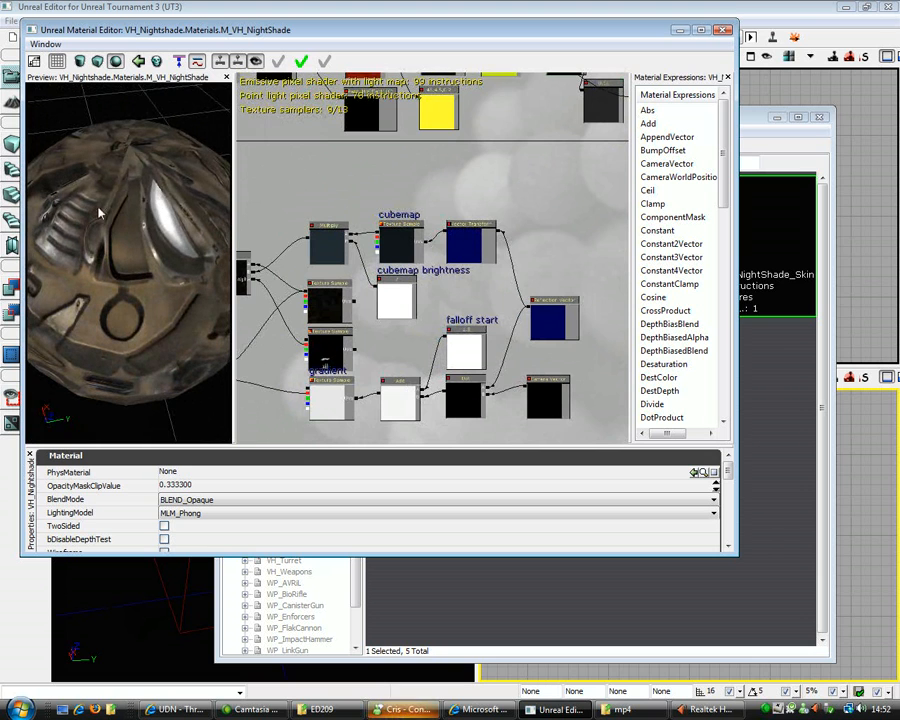
scroll(449, 177, down, 2)
drag(449, 177, 445, 308)
drag(495, 360, 540, 220)
mouse_move(621, 253)
mouse_down()
mouse_move(469, 438)
mouse_move(655, 312)
mouse_move(516, 115)
mouse_up()
drag(492, 263, 705, 99)
scroll(492, 263, up, 7)
drag(479, 279, 447, 133)
click(479, 278)
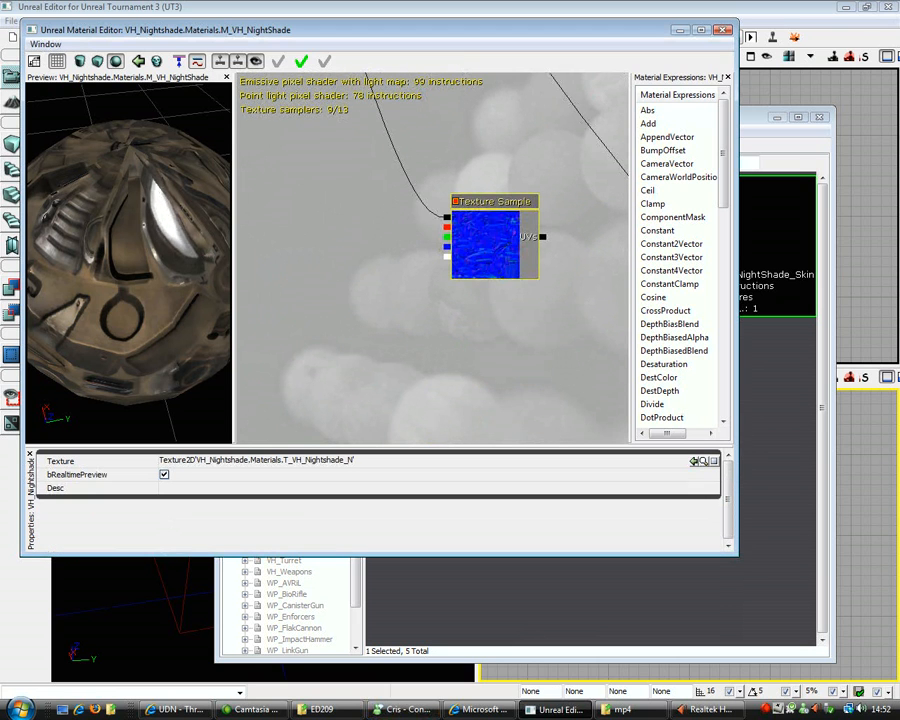
right_drag(143, 126, 200, 160)
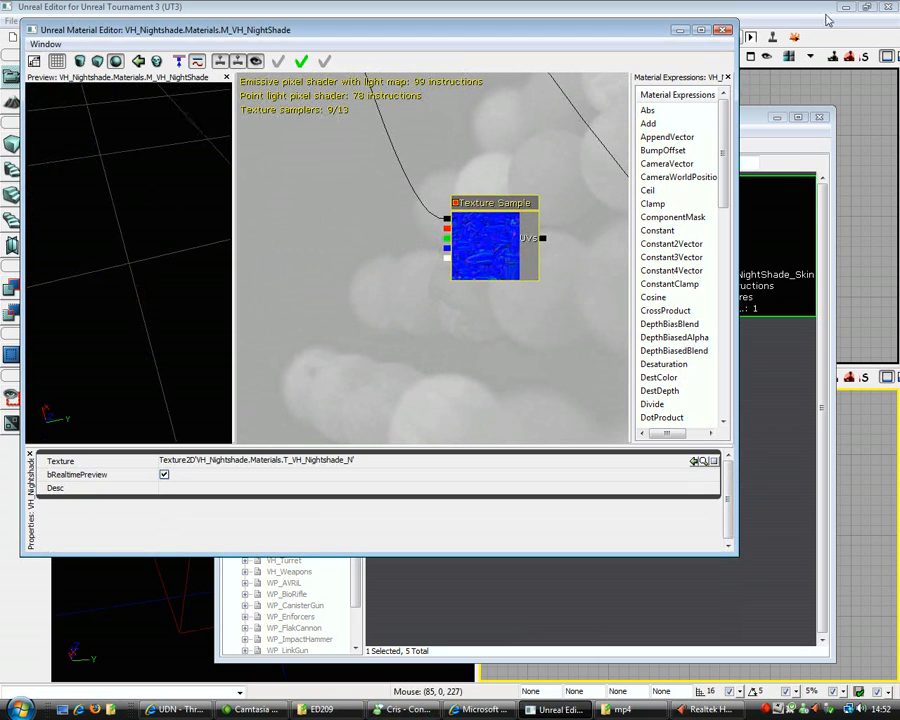
Close the NightShade material and look through the materials in the VH_Hoverboard, VH_Manta, VH_Scorpion and VH_SPMA packages.
click(722, 30)
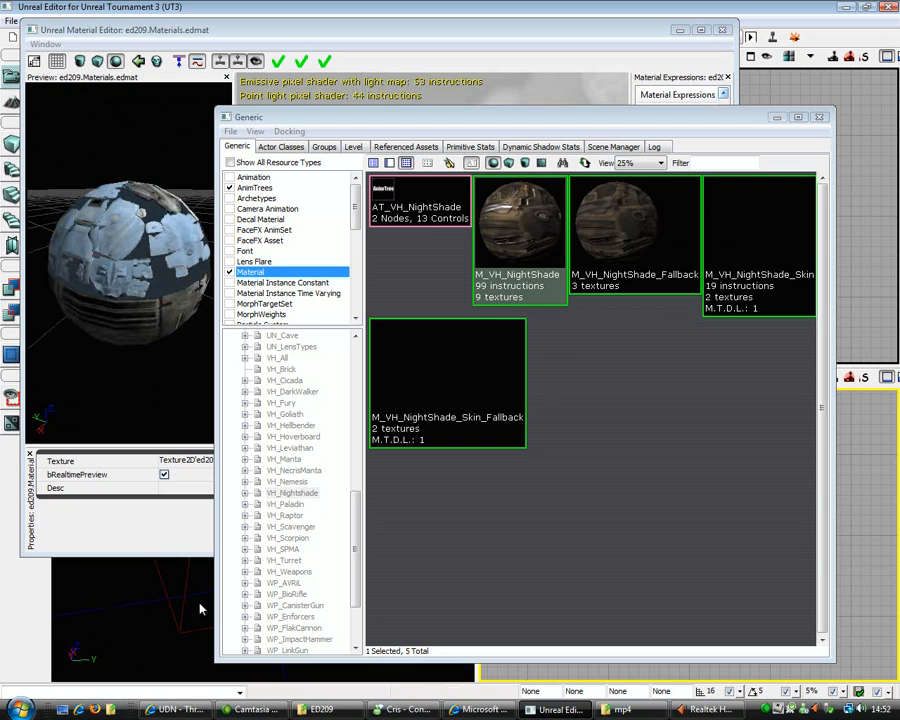
click(272, 426)
click(291, 437)
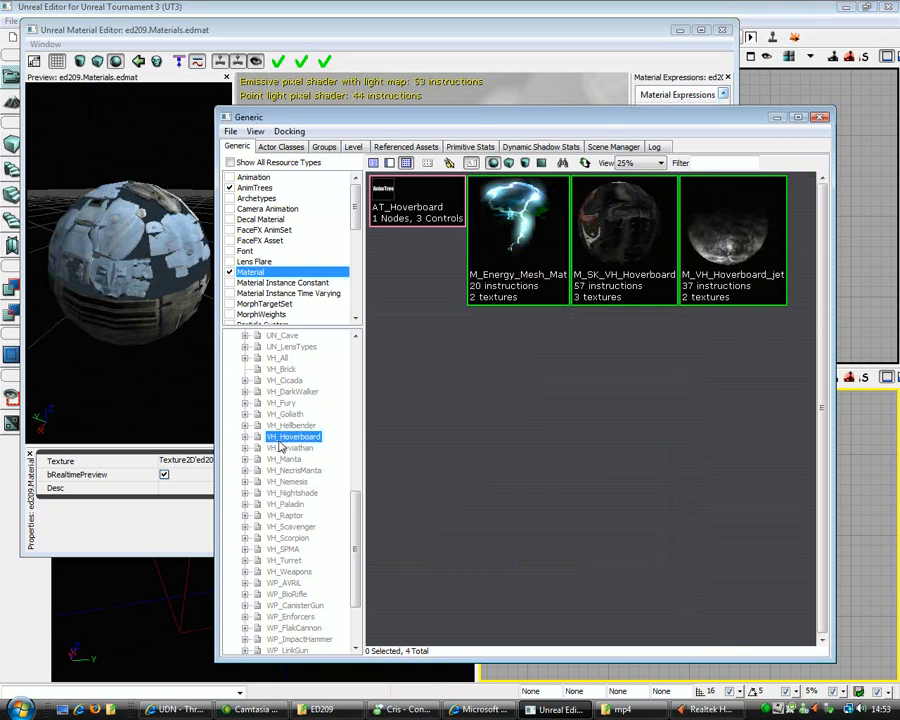
click(284, 459)
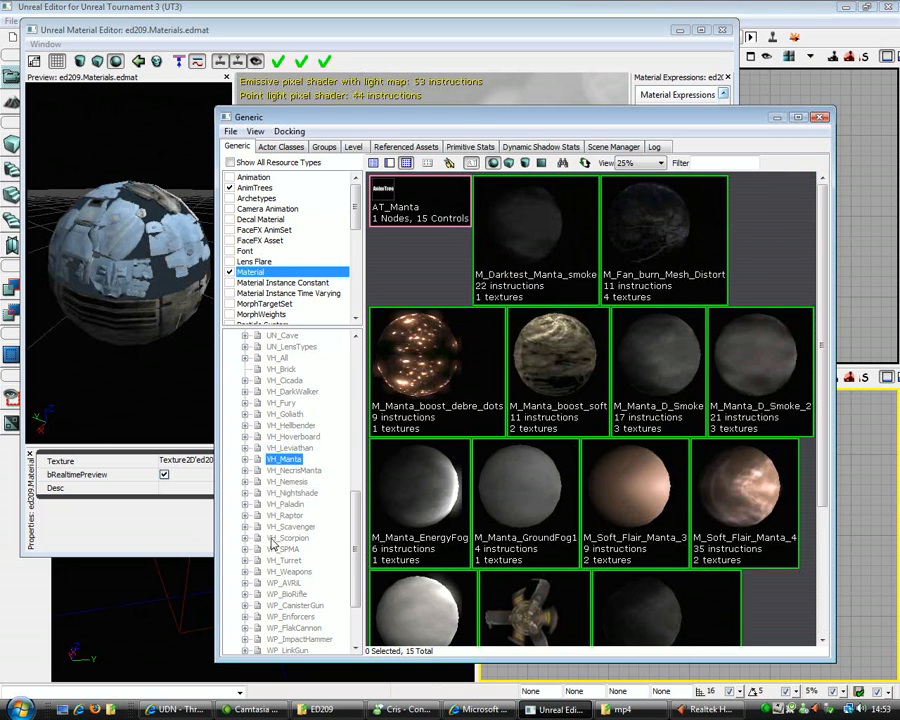
click(287, 538)
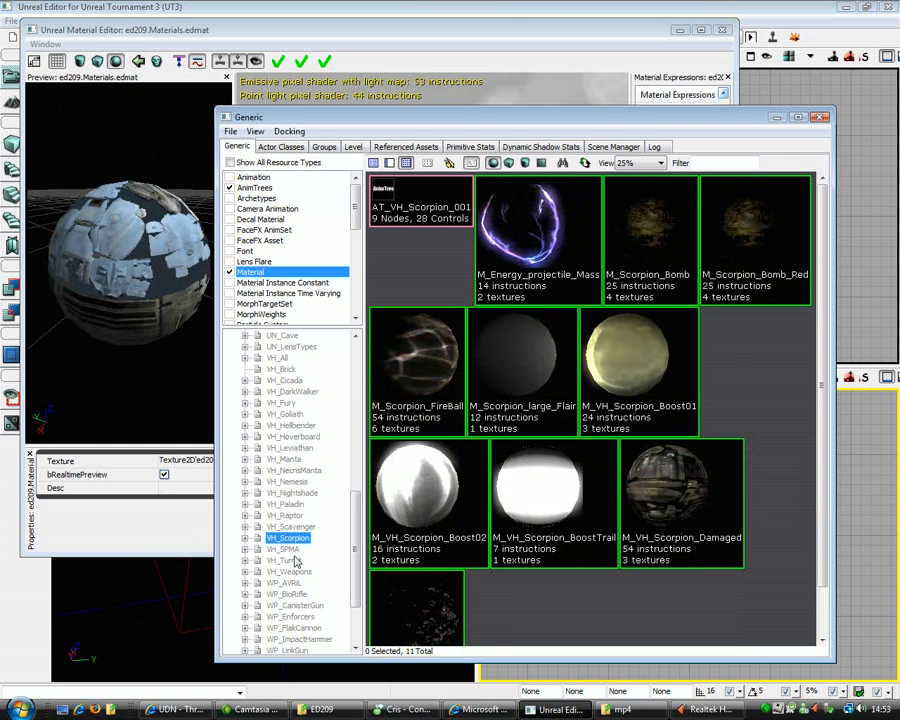
click(285, 560)
click(284, 549)
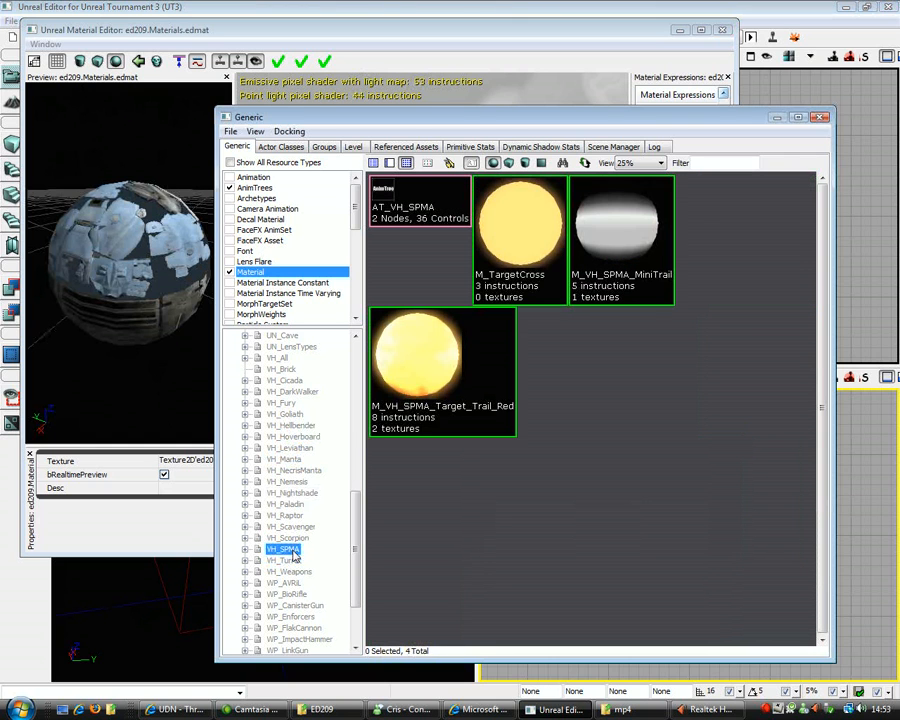
scroll(293, 555, up, 10)
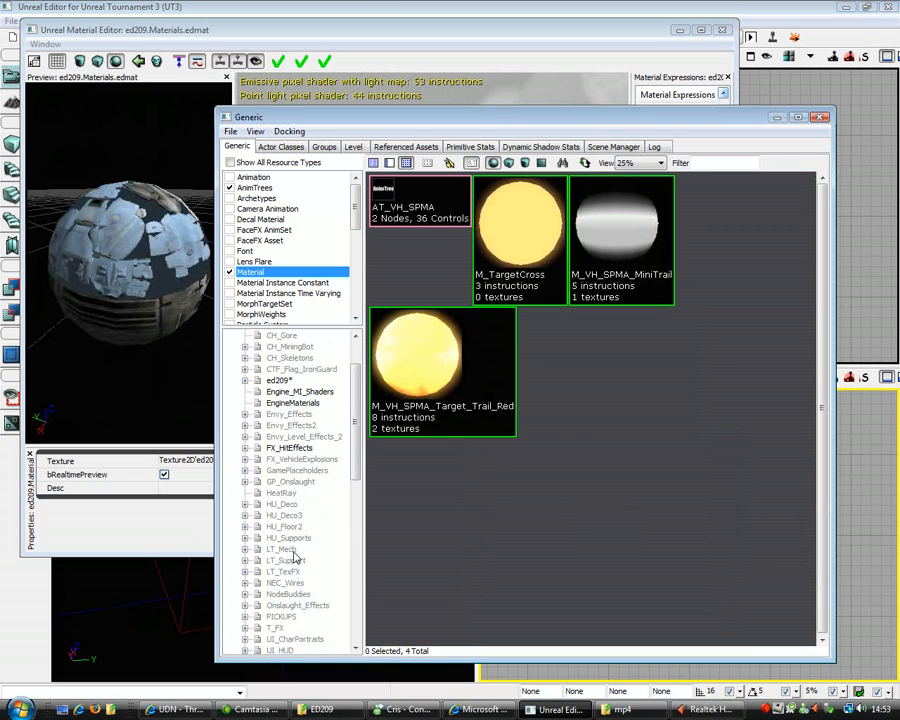
Display the ed209 package and reopen its edmat material for editing.
click(279, 381)
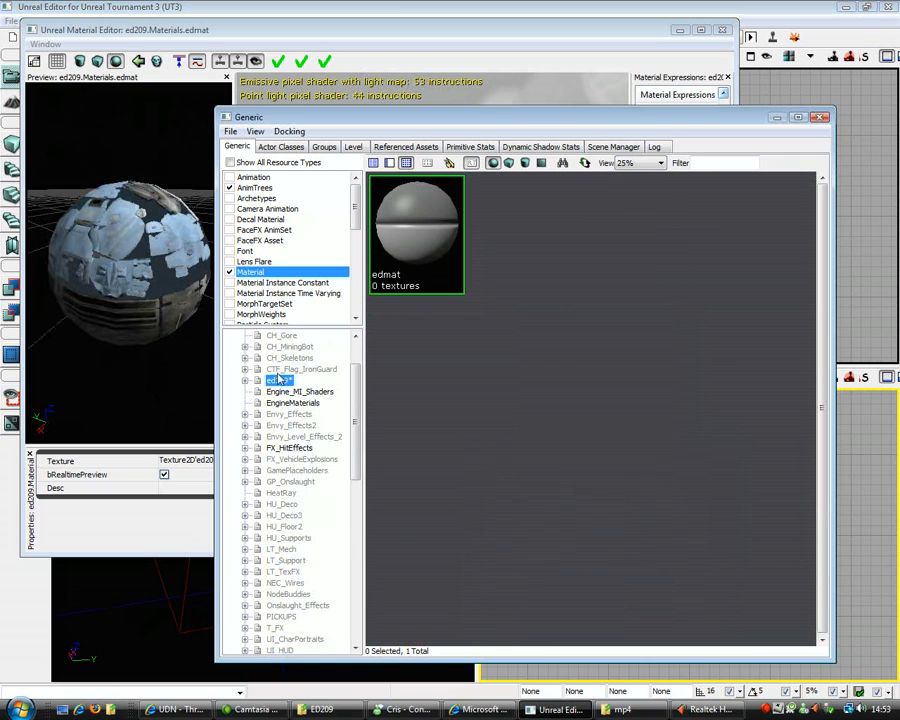
click(395, 259)
double_click(395, 259)
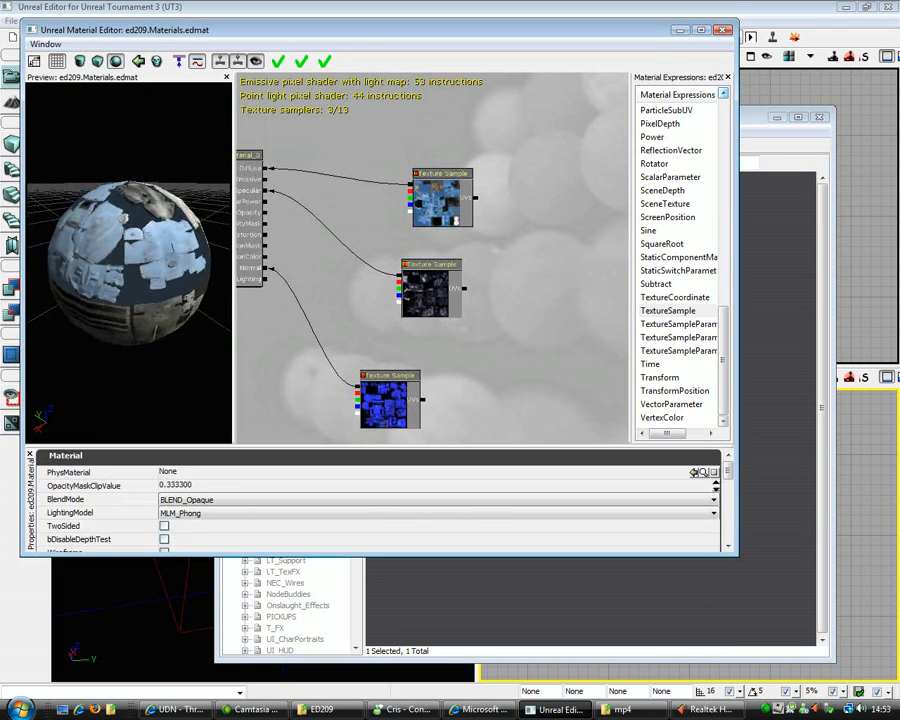
drag(338, 267, 382, 234)
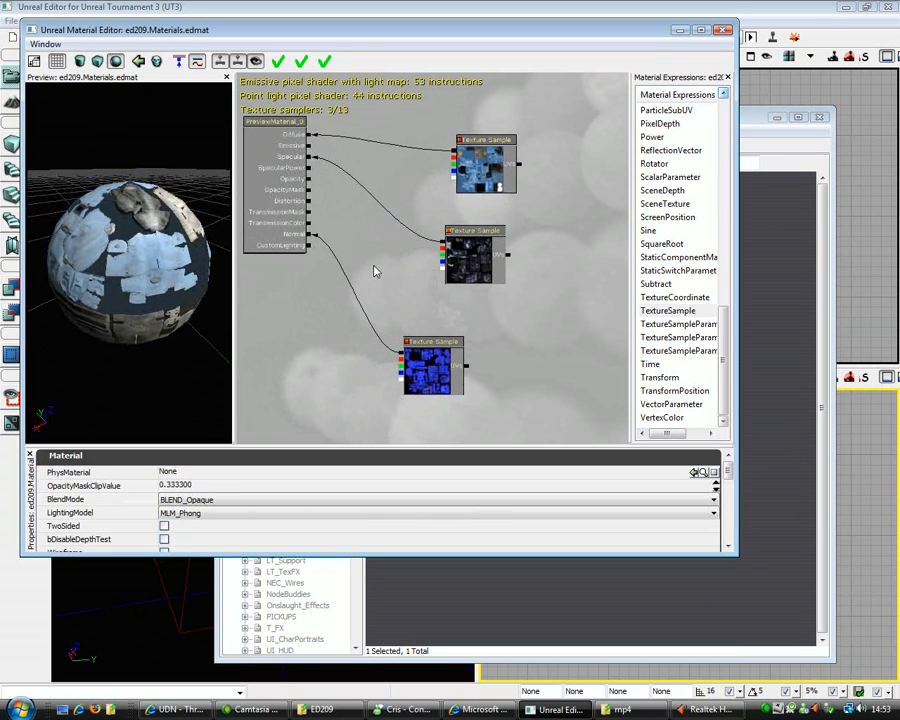
Space the diffuse, specular and normals texture sample nodes farther apart in a vertical column beside the material node.
click(430, 378)
ctrl+drag(430, 378, 465, 377)
click(385, 249)
ctrl+drag(385, 249, 392, 257)
click(475, 260)
ctrl+drag(475, 260, 481, 247)
click(492, 173)
ctrl+drag(492, 173, 493, 128)
drag(348, 271, 378, 326)
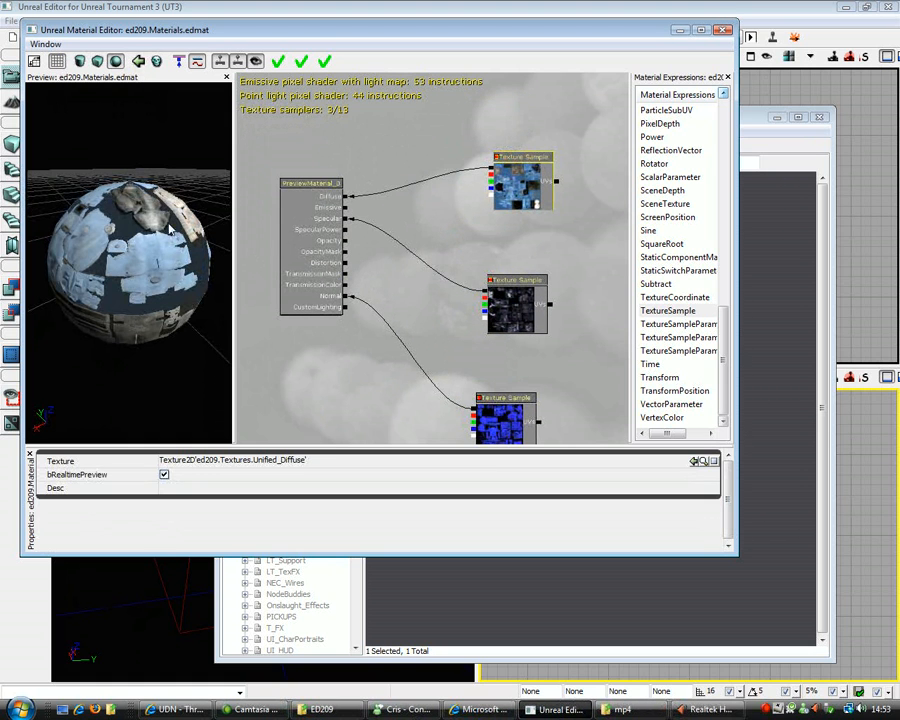
Apply the changes to the edmat material and close its editor.
drag(345, 212, 338, 208)
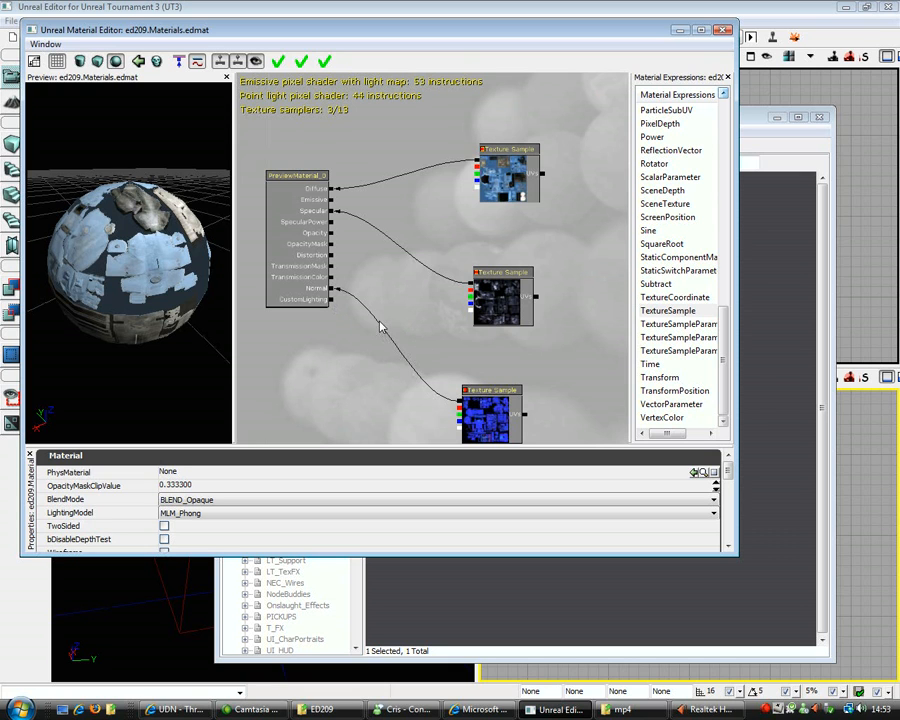
click(279, 61)
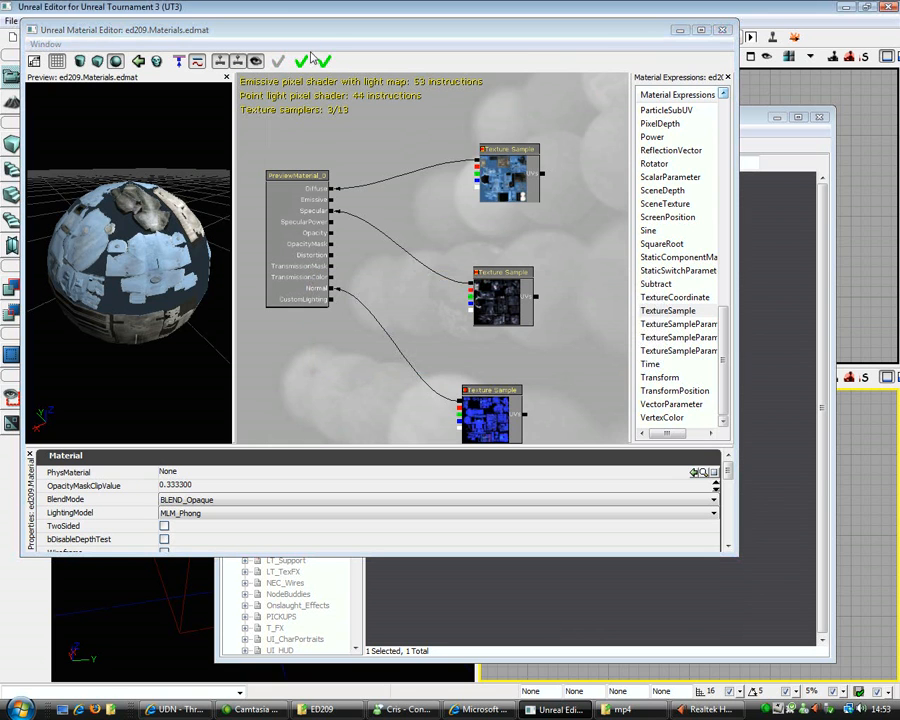
click(722, 29)
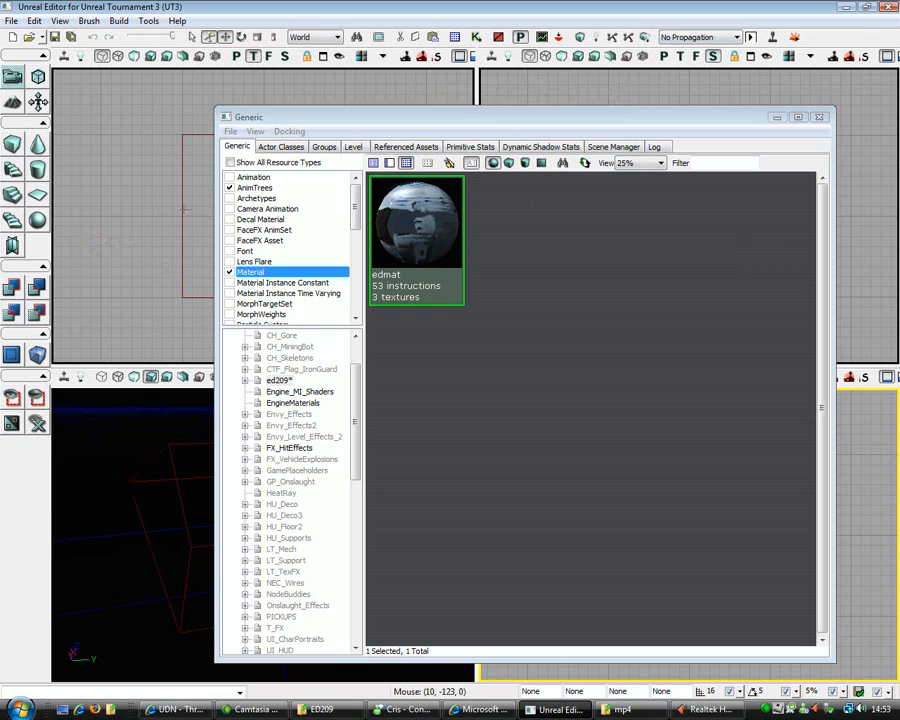
Show all resource types in the browser and save the ed209 package.
click(230, 162)
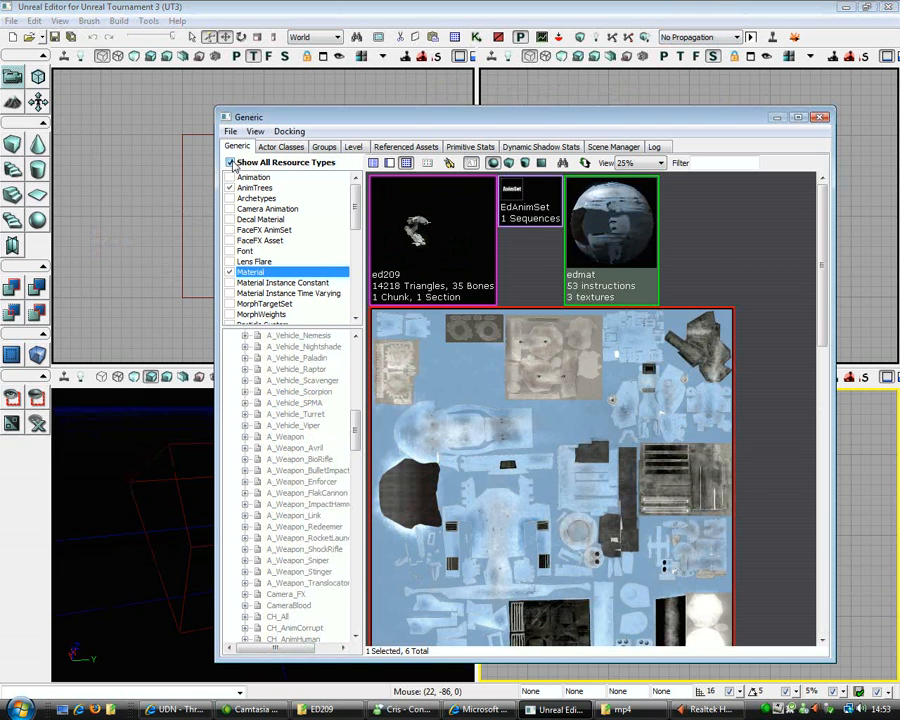
drag(354, 439, 357, 507)
right_click(279, 380)
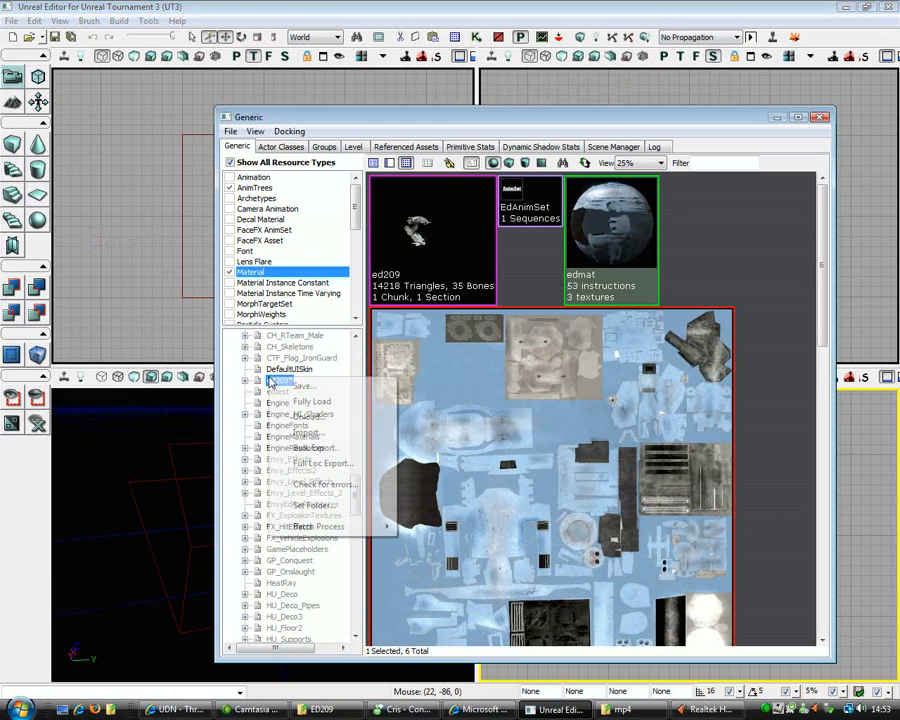
click(298, 386)
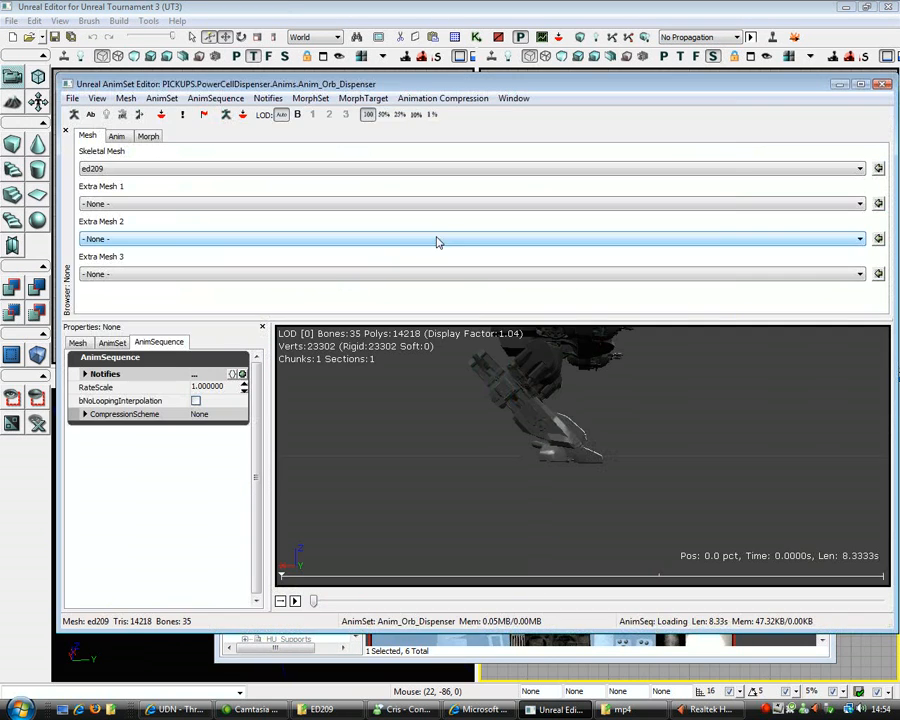
Assign the edmat material to slot [0] of the ed209 skeletal mesh's Materials in the AnimSet Editor.
drag(600, 400, 673, 412)
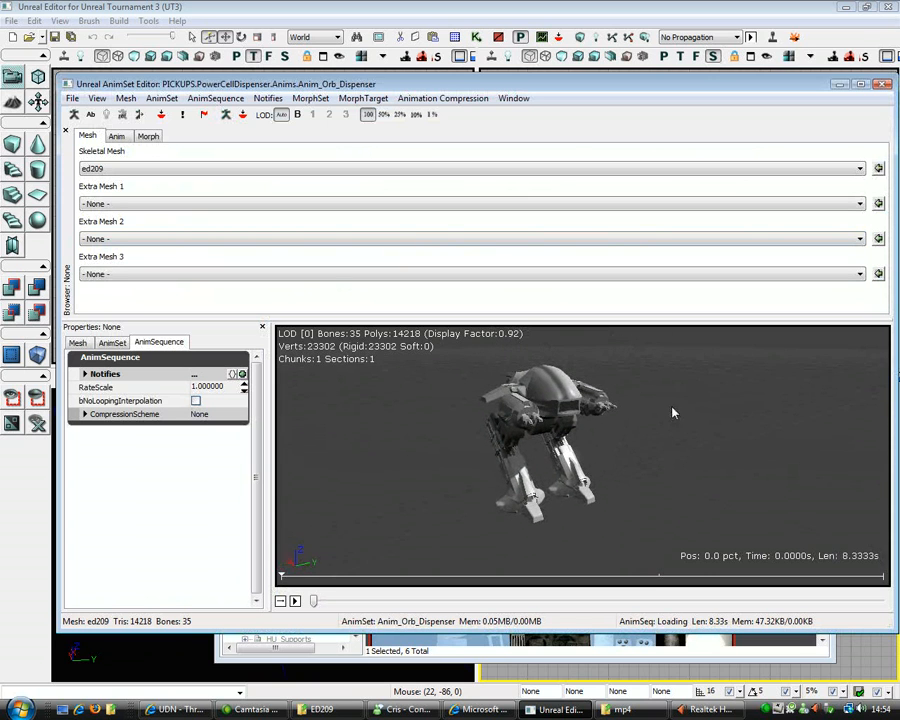
click(78, 343)
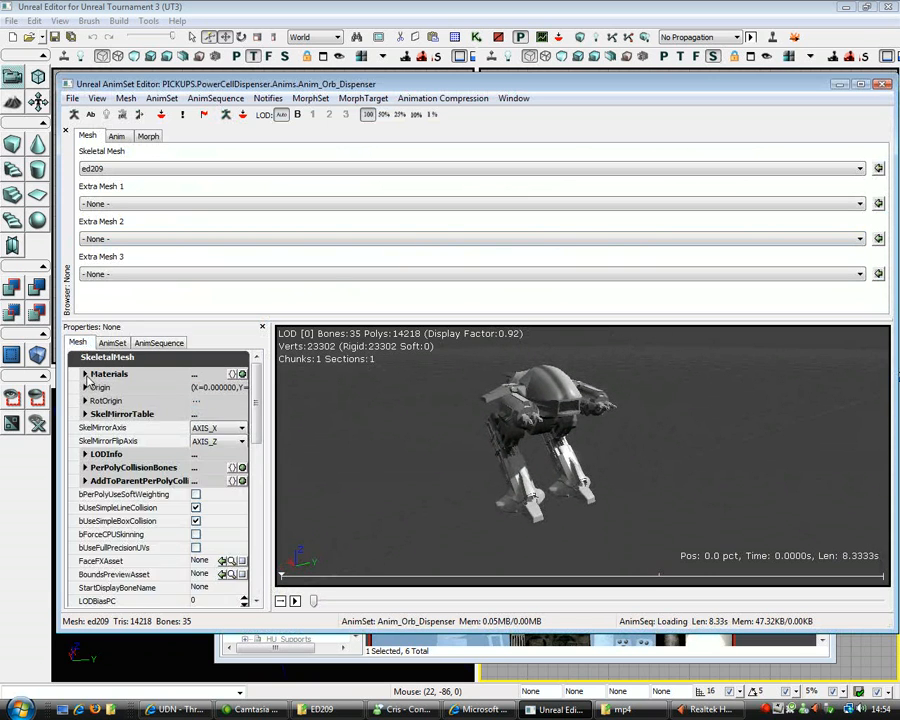
click(86, 374)
click(196, 387)
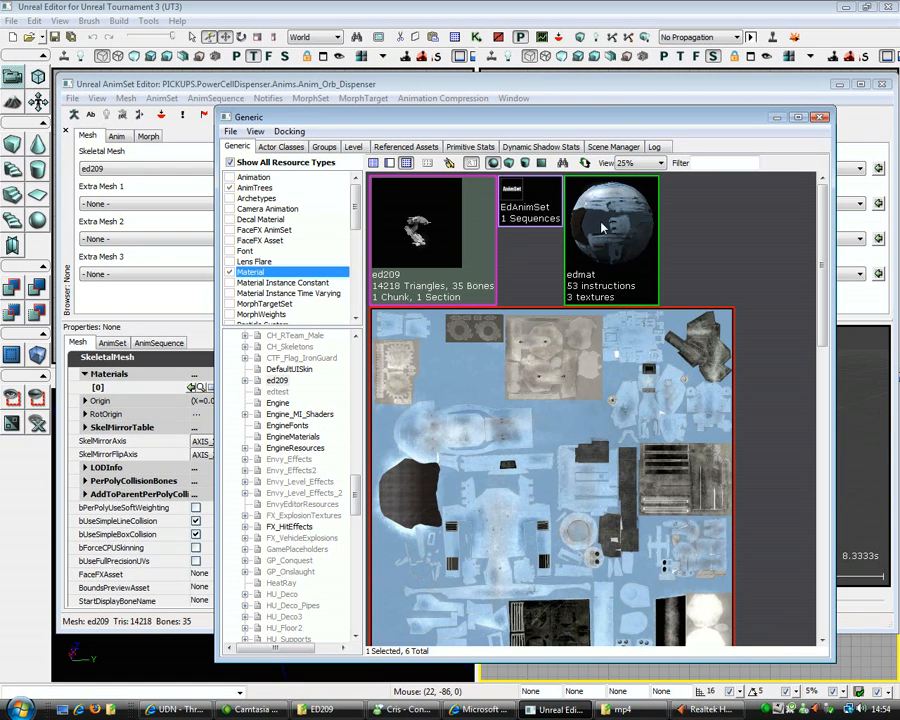
click(595, 95)
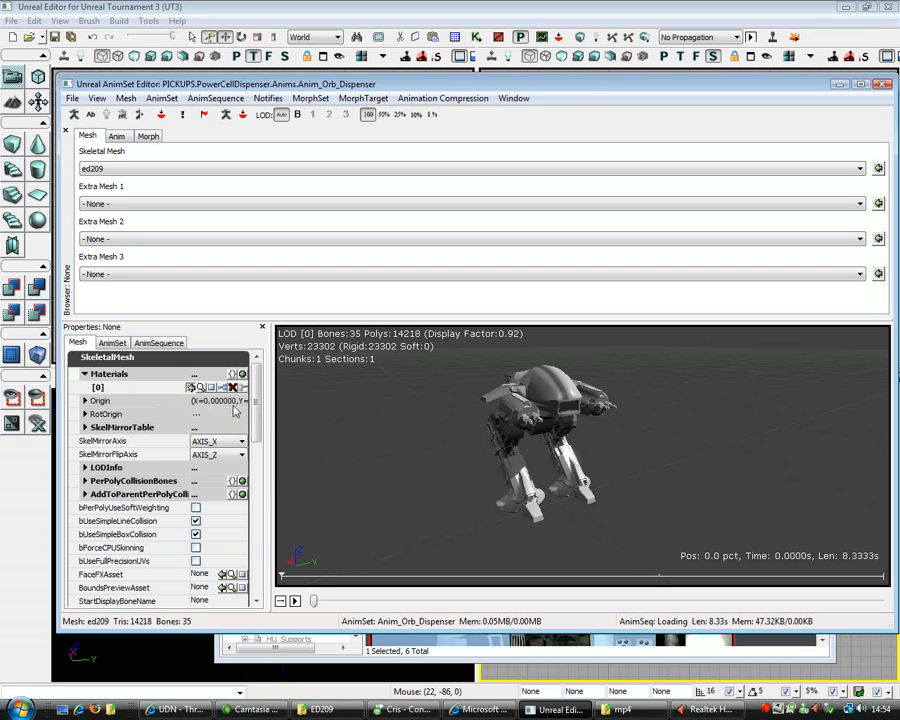
click(191, 387)
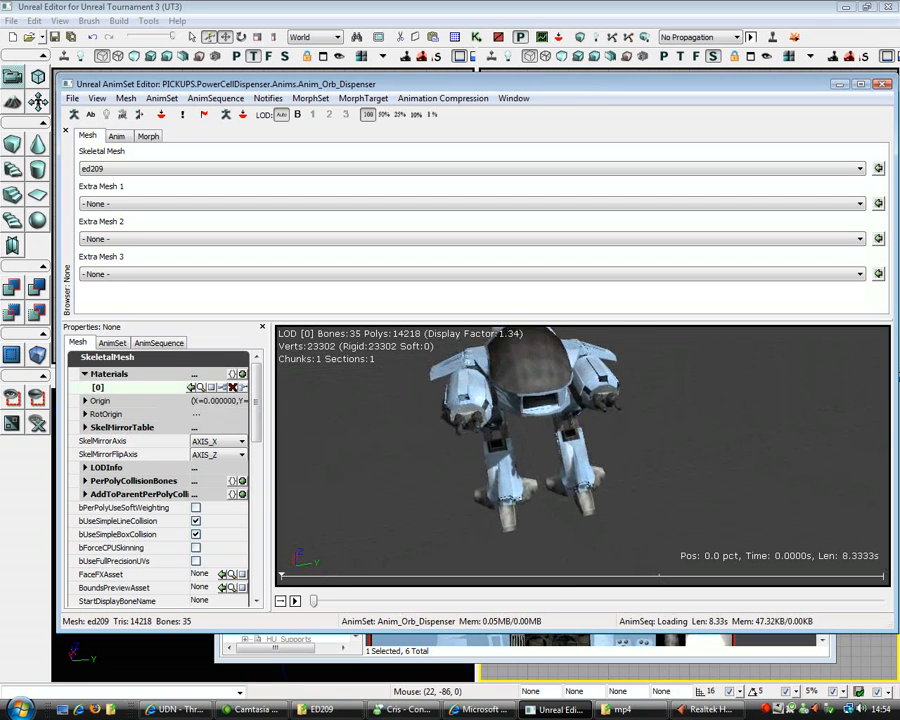
Examine the textured ed209 mesh from several angles and distances in the AnimSet Editor preview.
drag(648, 467, 640, 540)
scroll(644, 477, up, 3)
right_drag(640, 540, 610, 505)
drag(610, 505, 600, 560)
right_drag(600, 560, 740, 520)
drag(600, 520, 600, 425)
right_drag(600, 425, 805, 420)
drag(805, 420, 800, 479)
right_drag(800, 479, 796, 470)
drag(796, 470, 752, 483)
drag(752, 431, 752, 421)
right_drag(752, 421, 737, 421)
drag(737, 421, 737, 436)
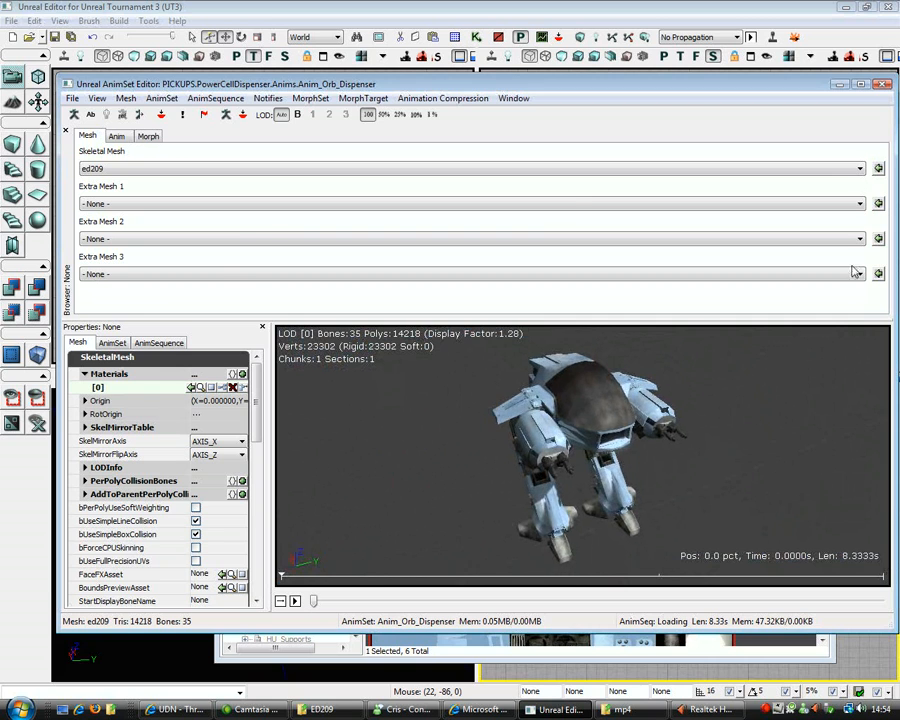
Close the AnimSet Editor and save the ed209 package again.
click(883, 83)
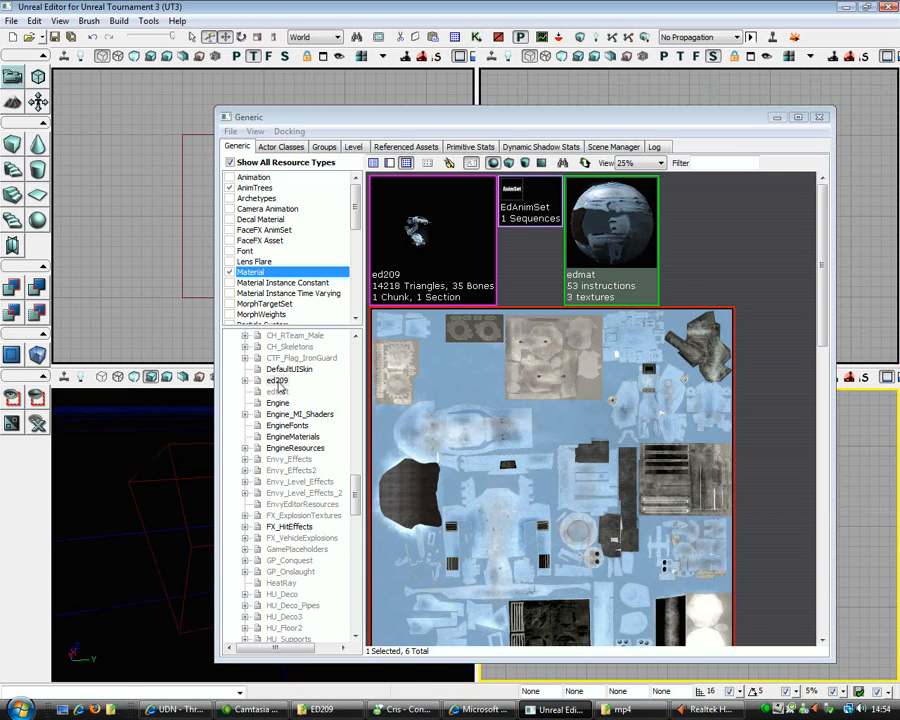
right_click(285, 381)
click(304, 386)
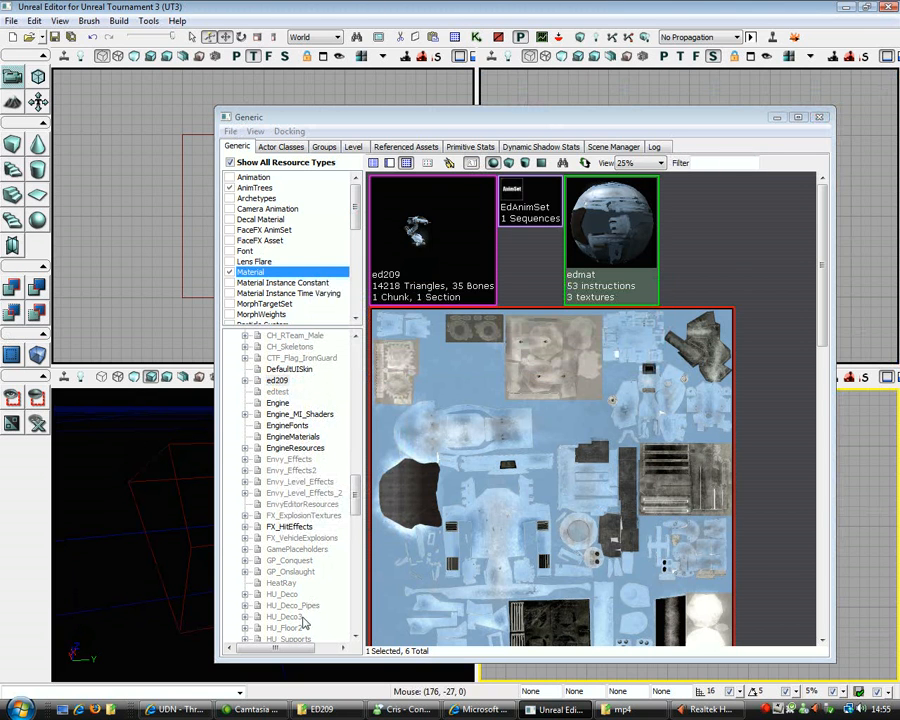
Fully load the HU_Floor2 package in the browser.
click(290, 628)
right_click(305, 628)
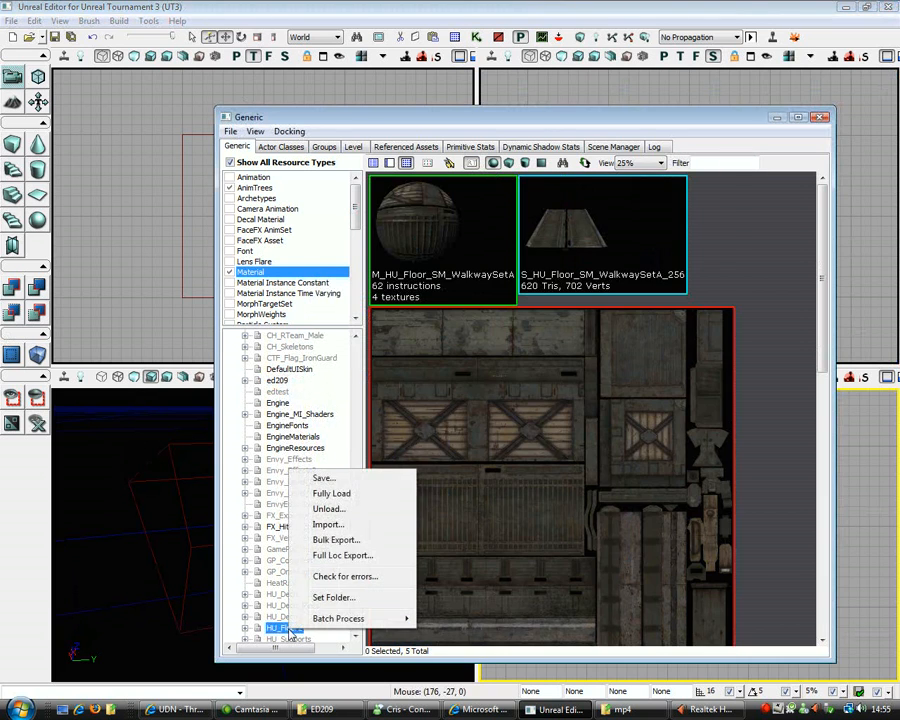
click(341, 496)
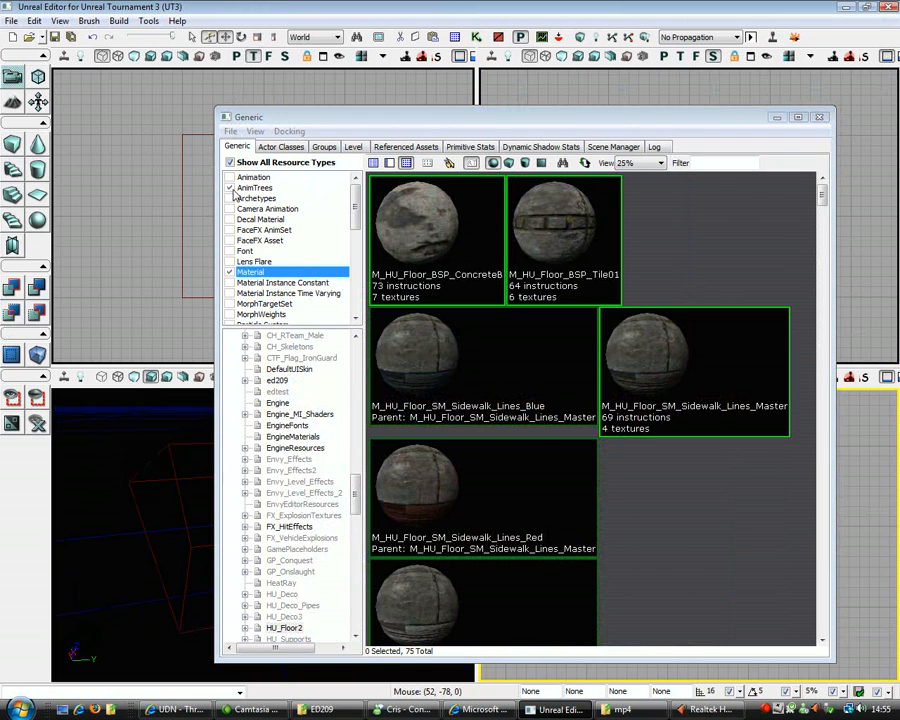
Remove AnimTrees from the resource type filter and browse the HU_Floor2 materials with all resource types shown.
click(230, 187)
click(230, 163)
click(230, 163)
drag(360, 470, 362, 570)
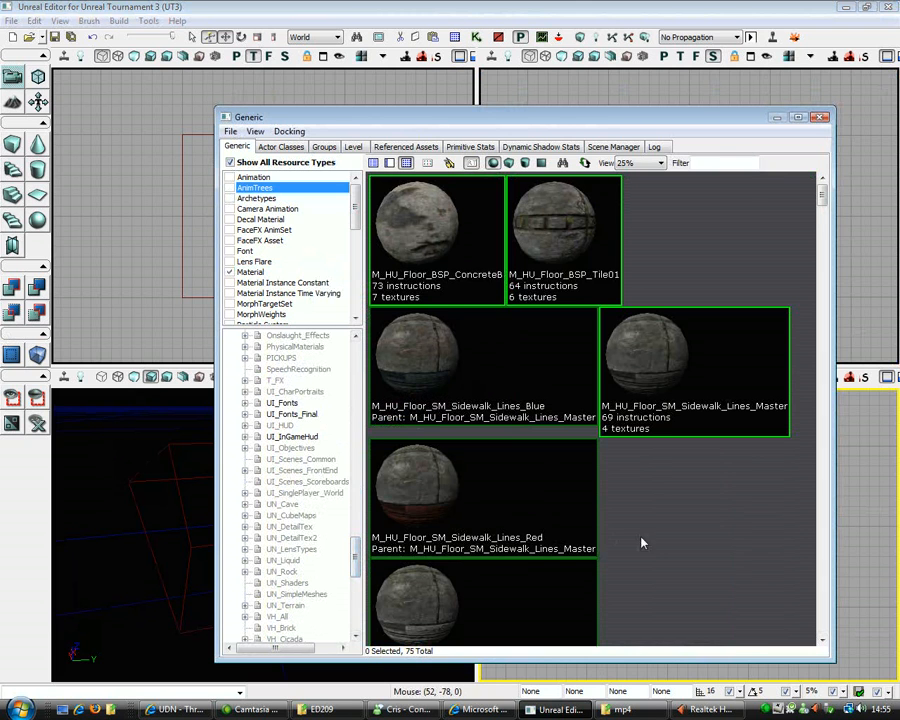
scroll(639, 541, down, 5)
scroll(636, 549, up, 3)
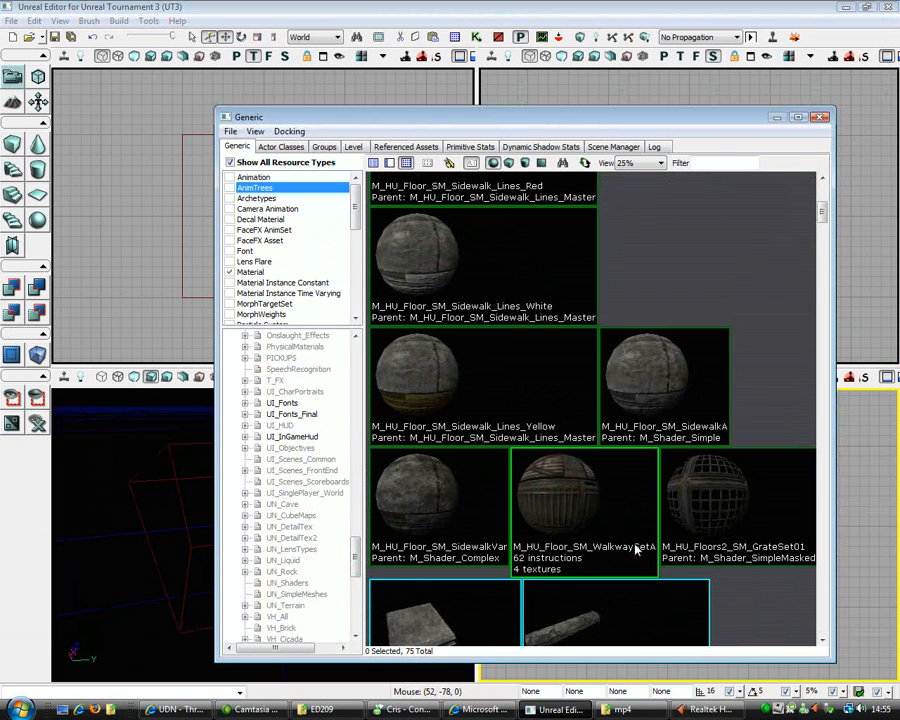
Move the browser aside and rebuild the cube builder brush with X and Y both set to 1024.
drag(552, 119, 772, 75)
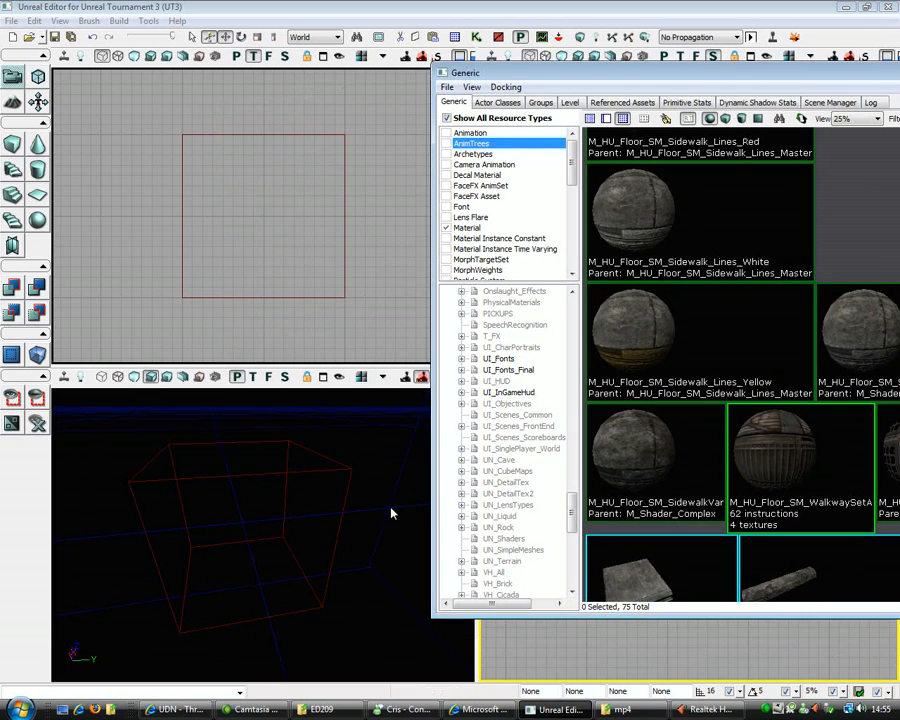
click(136, 448)
right_click(12, 143)
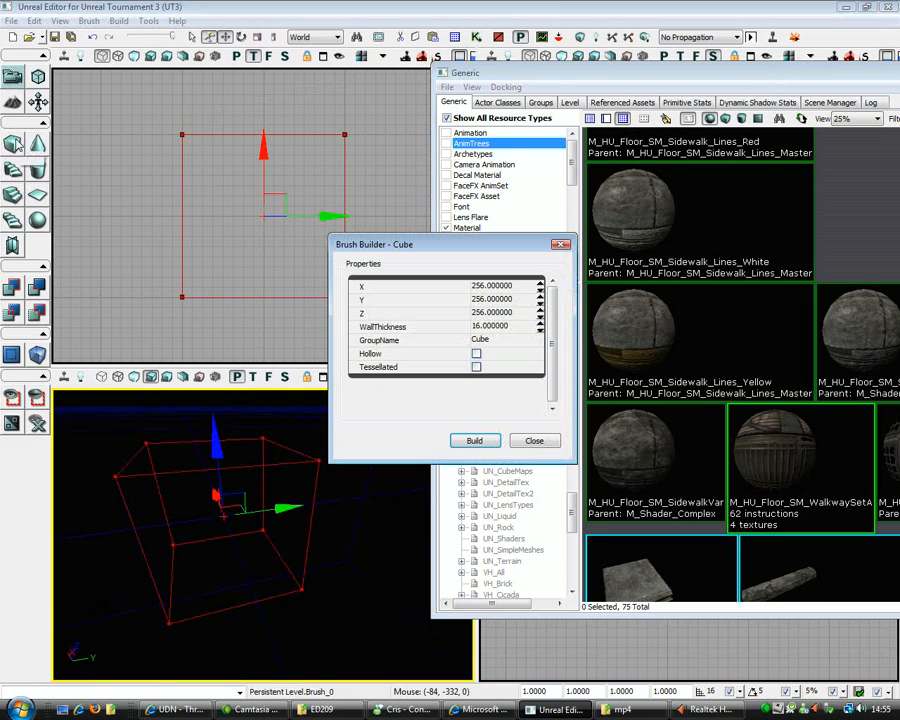
click(500, 286)
text(10)
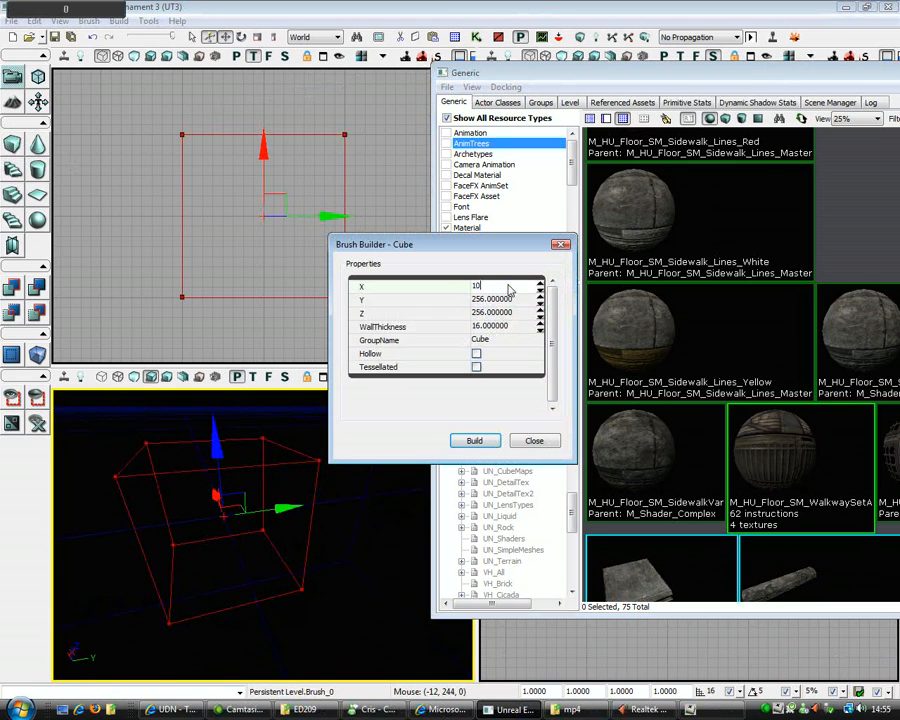
key(Tab)
text(24)
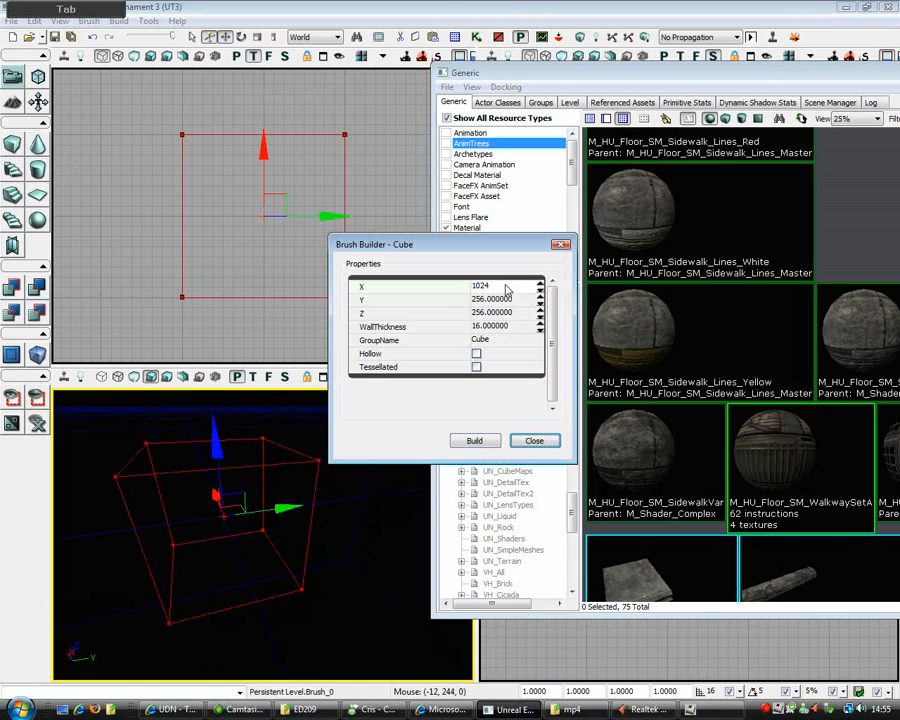
key(Tab)
text(10)
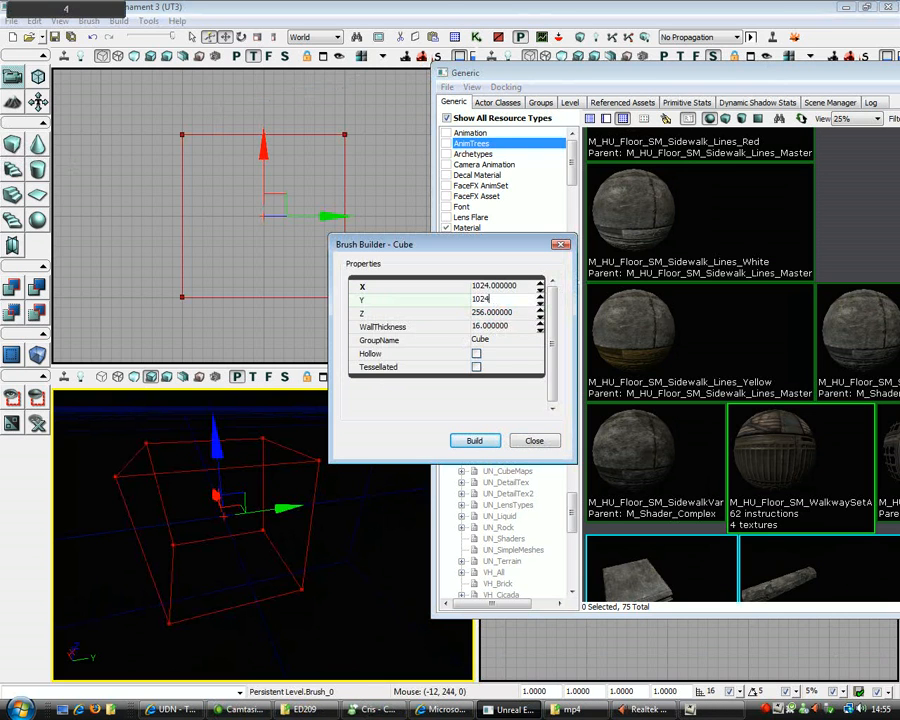
text(24)
key(Tab)
click(474, 440)
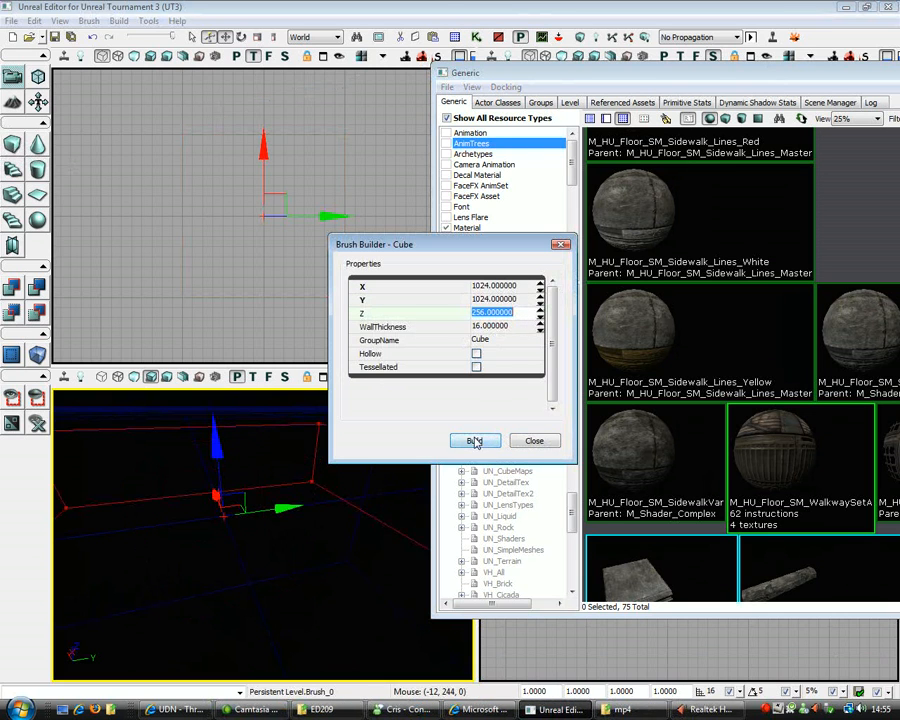
Rebuild the cube builder brush with X and Y set to 2048 and Z set to 512.
click(405, 467)
click(510, 313)
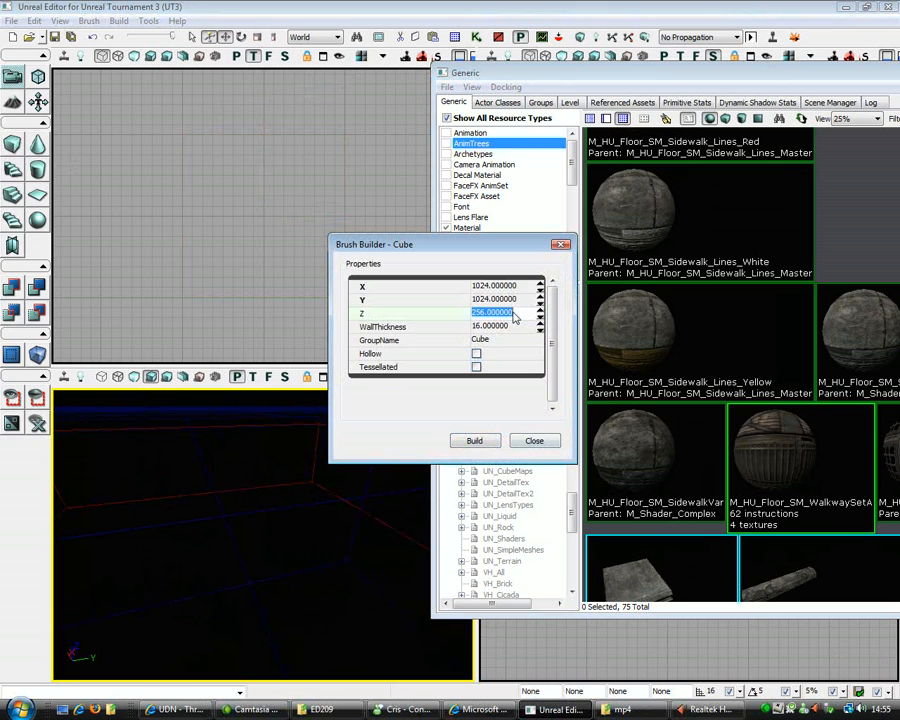
text(512)
click(514, 299)
text(20)
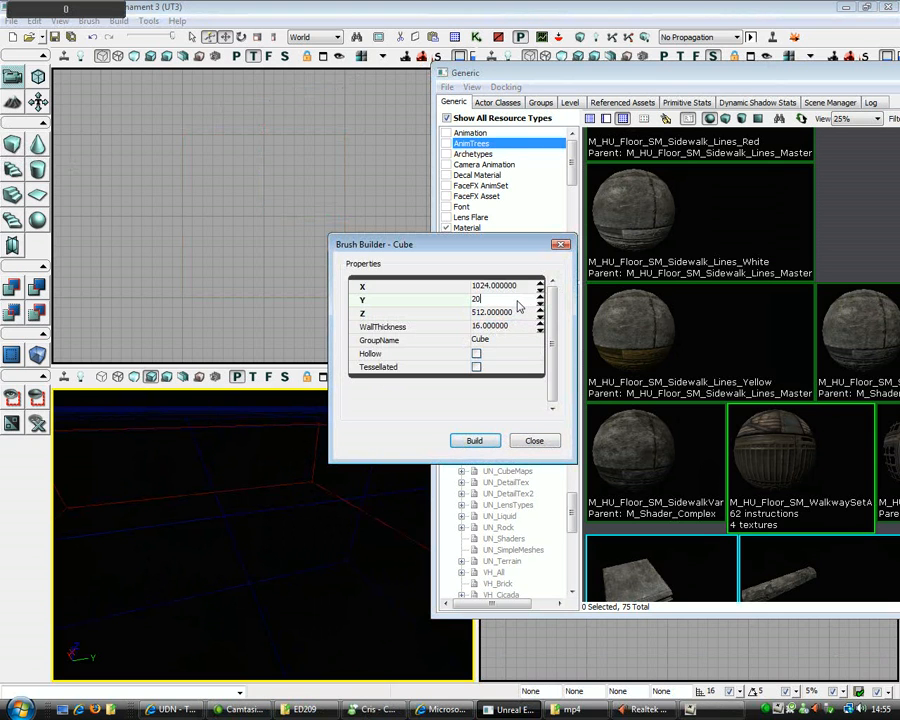
text(48)
click(520, 288)
text(204)
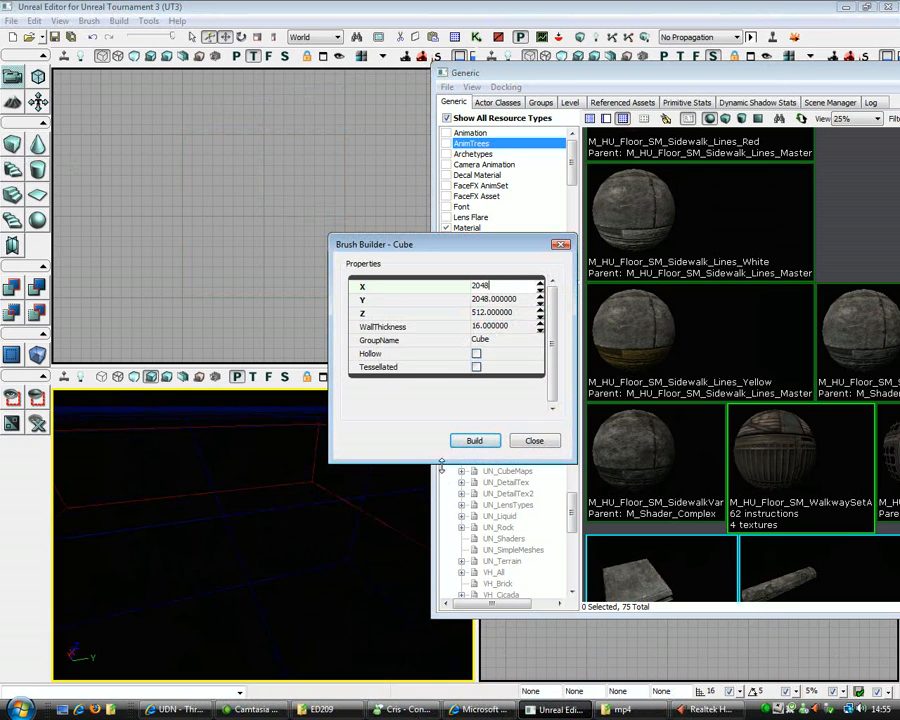
click(454, 445)
drag(331, 461, 331, 597)
click(516, 581)
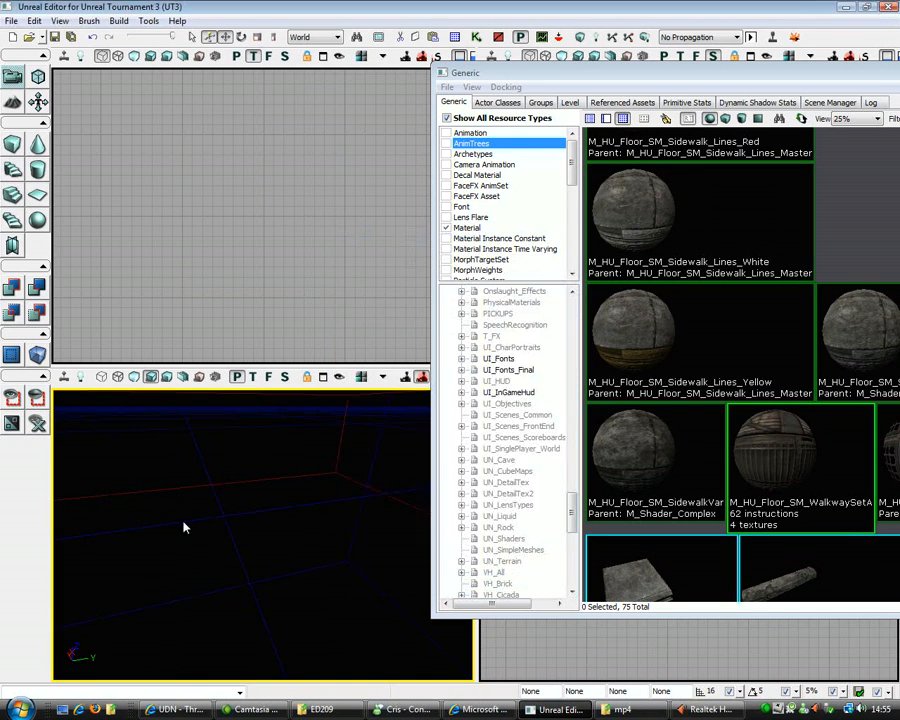
Flatten the cube builder brush into a floor slab by rebuilding it with Z set to 12.
mouse_move(381, 474)
middle_down()
mouse_move(348, 452)
mouse_move(348, 438)
middle_up()
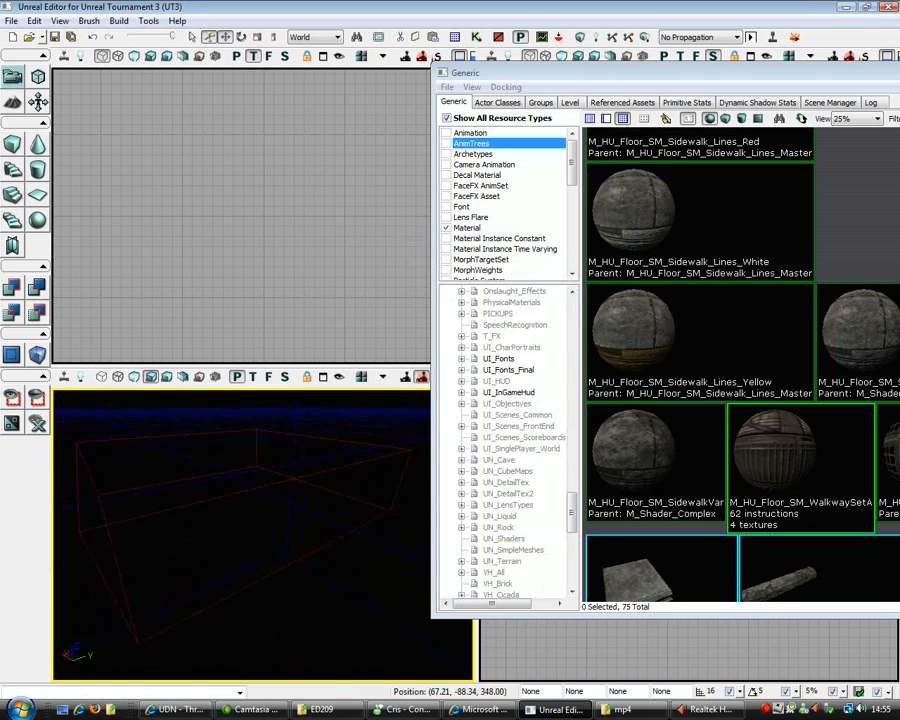
click(360, 465)
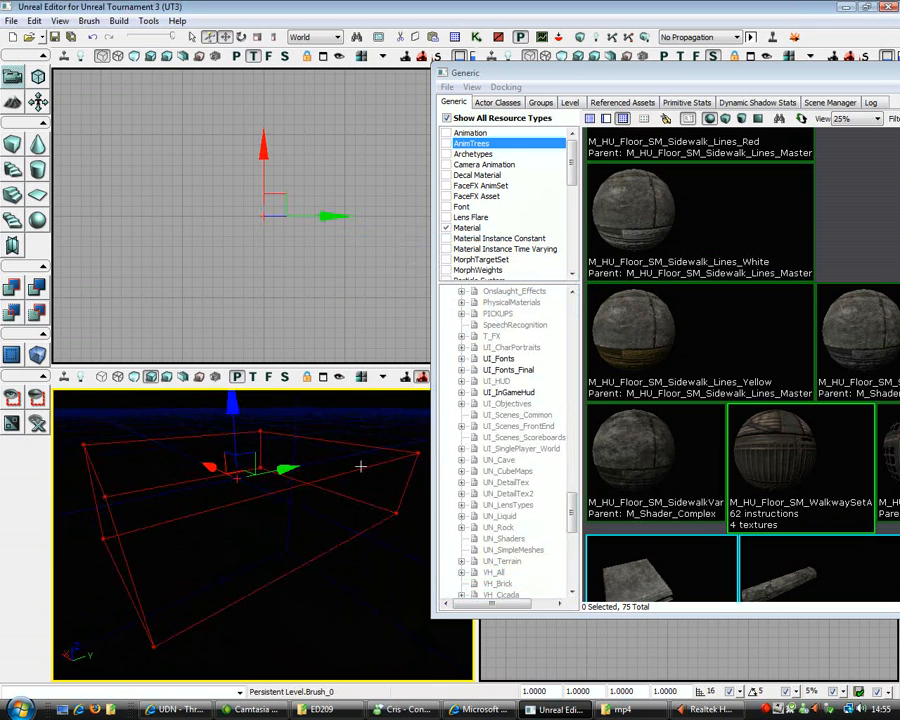
right_drag(289, 243, 293, 241)
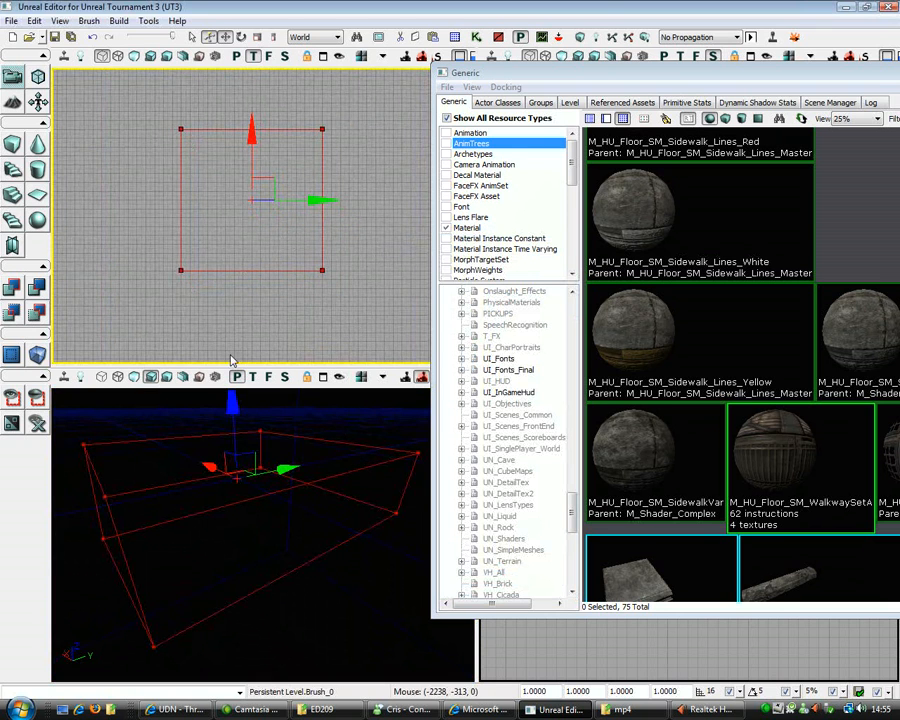
right_click(14, 150)
click(510, 313)
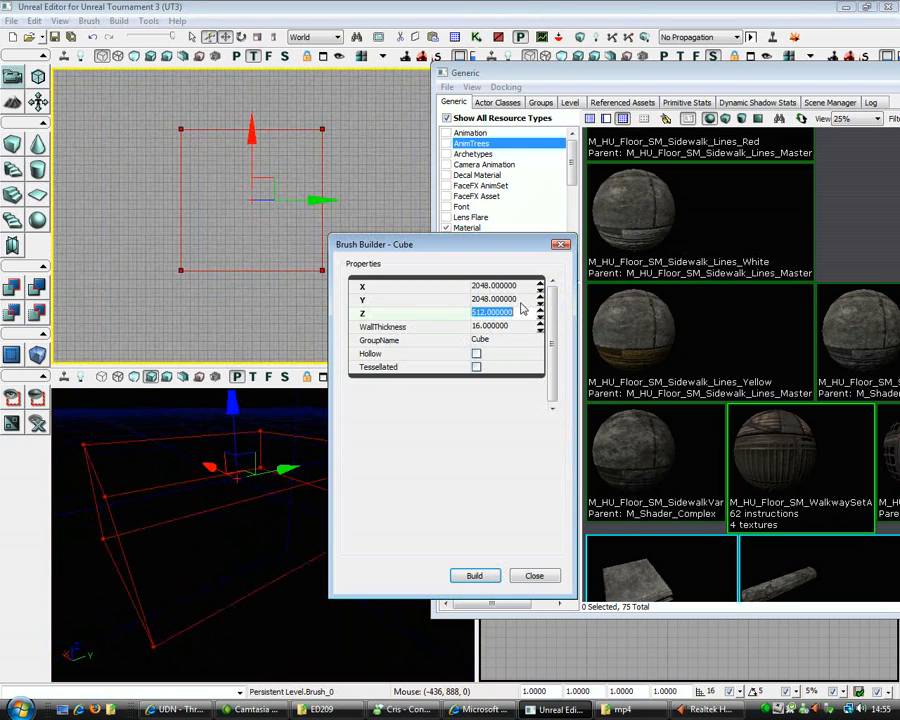
text(12)
key(Return)
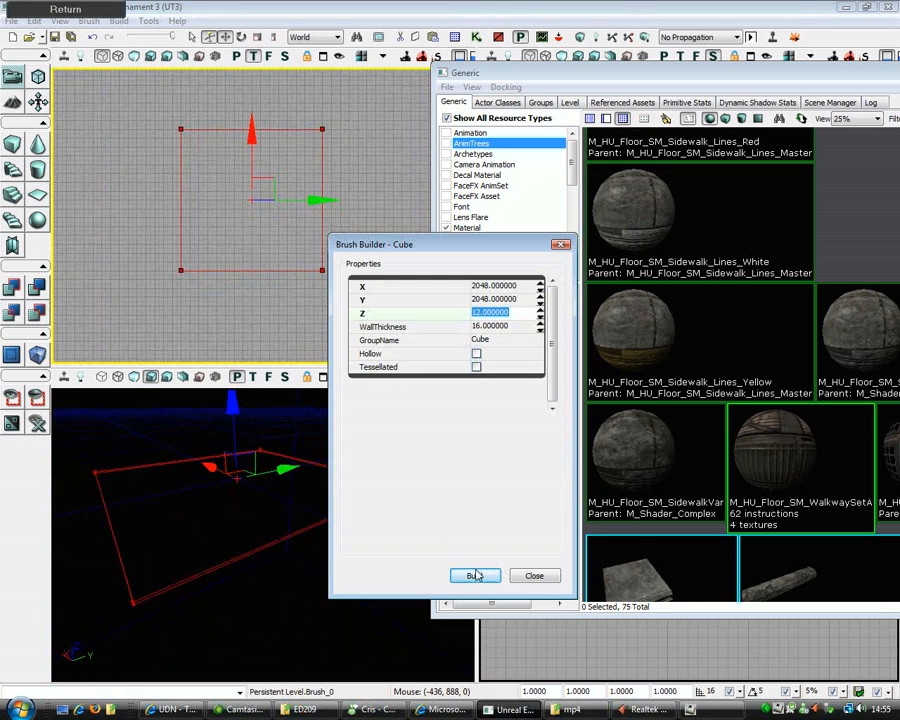
click(548, 576)
Add the slab to the level with the M_HU_Floor_BSP_ConcreteB material and display the perspective view unlit.
mouse_move(250, 520)
mouse_down()
mouse_move(225, 460)
mouse_move(240, 430)
mouse_move(260, 480)
mouse_move(223, 450)
mouse_up()
drag(500, 72, 446, 407)
click(745, 272)
scroll(759, 261, down, 3)
mouse_move(759, 261)
mouse_down()
mouse_move(743, 285)
mouse_move(728, 268)
mouse_up()
drag(770, 396, 684, 104)
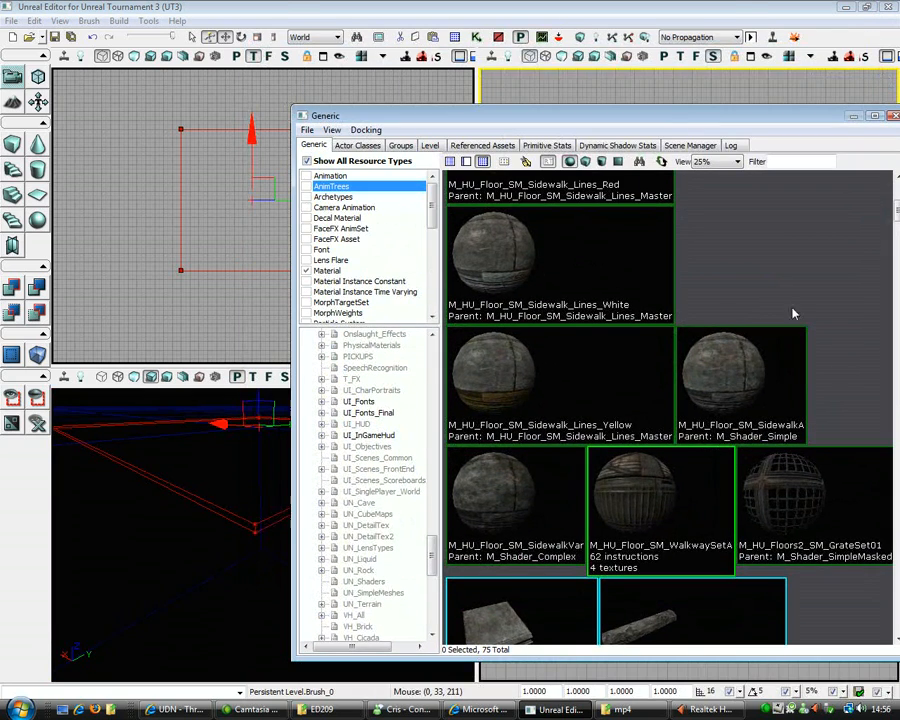
scroll(792, 325, up, 5)
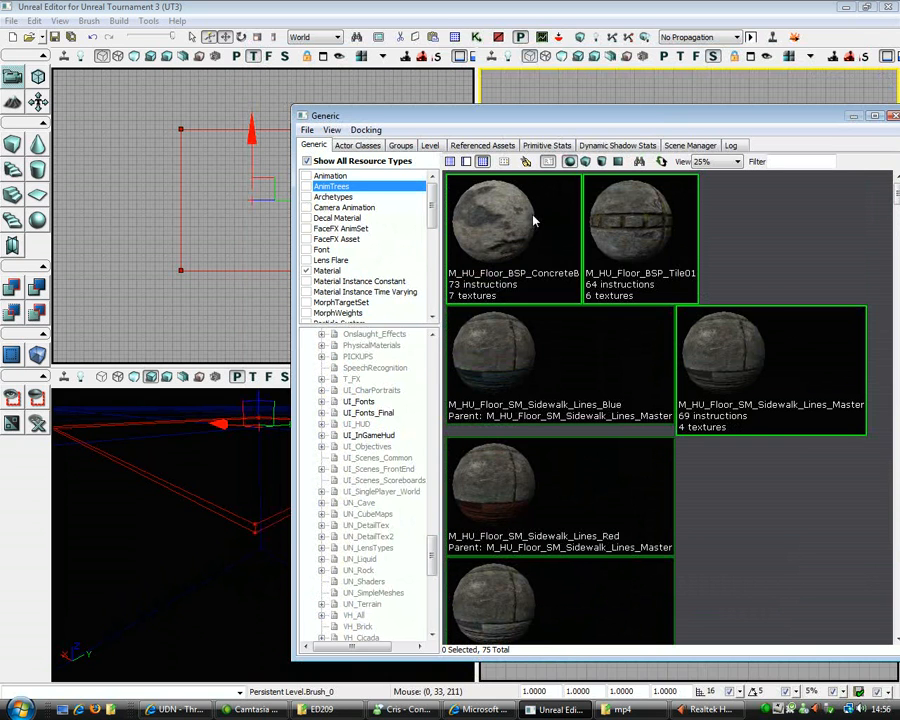
click(531, 225)
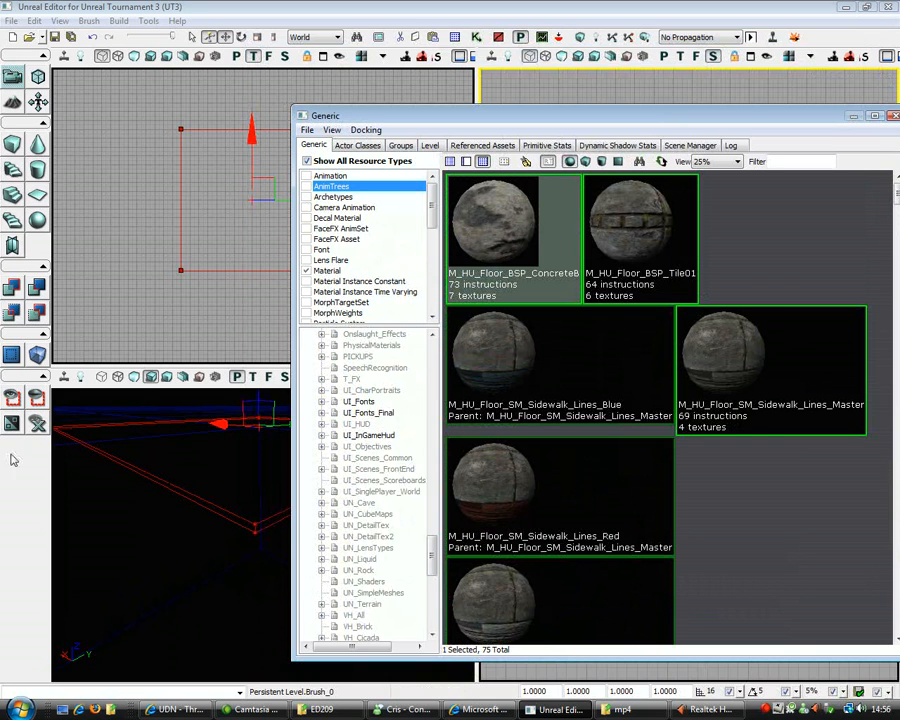
click(21, 297)
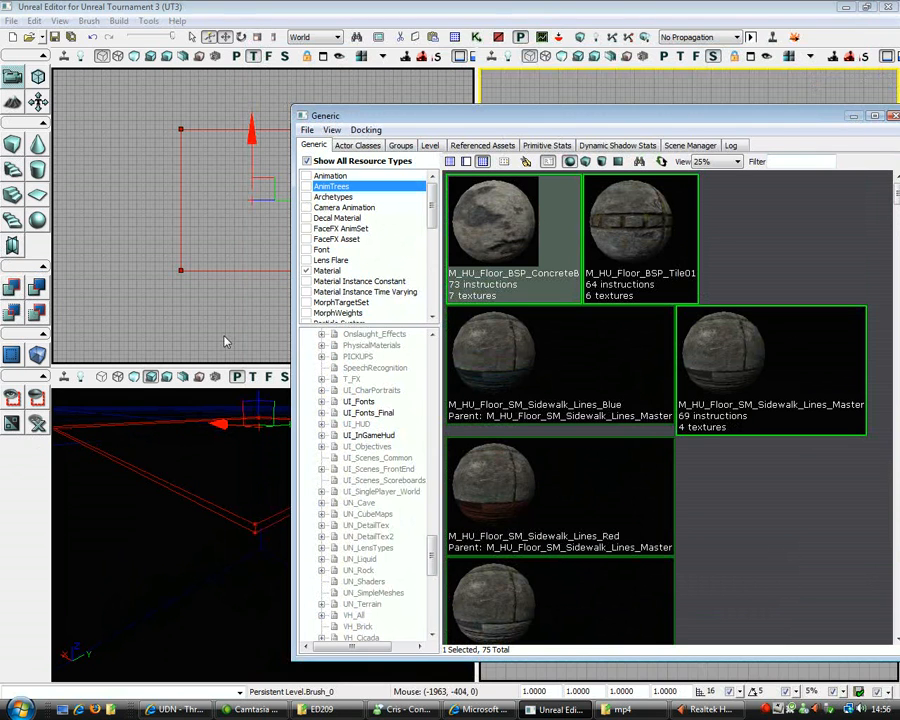
click(147, 377)
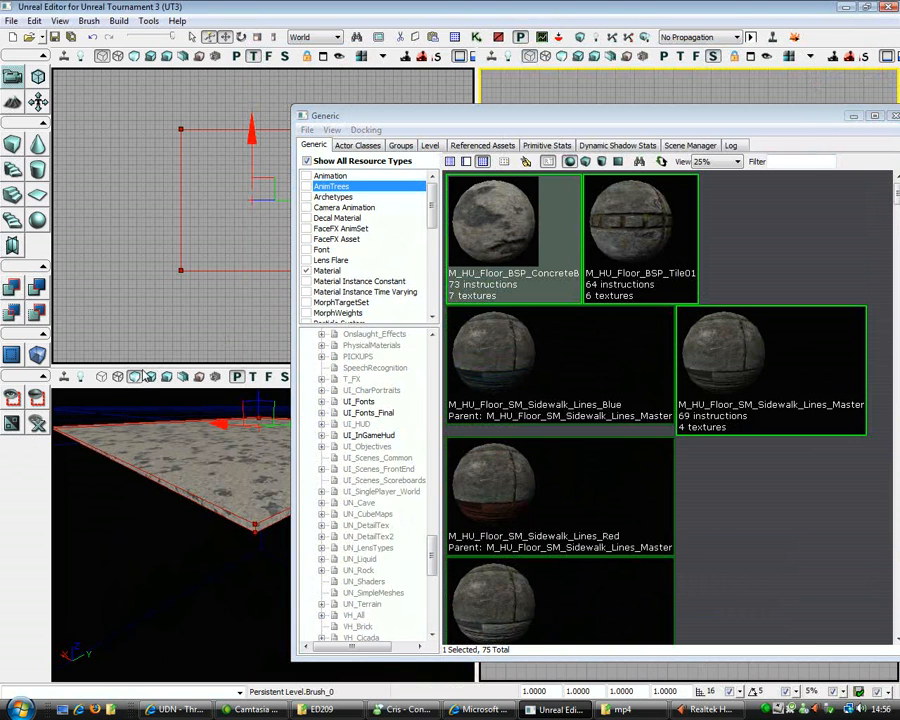
drag(165, 496, 175, 420)
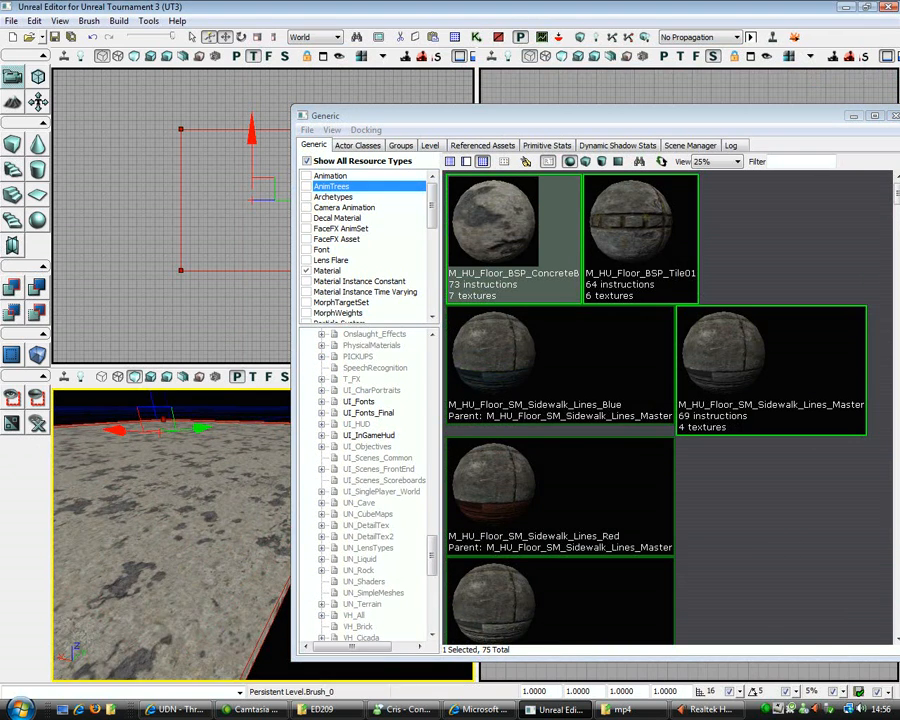
Try the HU_Floor2 sidewalk materials on the slab's top surface, ending with the M_HU_Floor_SM_SidewalkVar material.
click(165, 496)
click(571, 548)
click(558, 591)
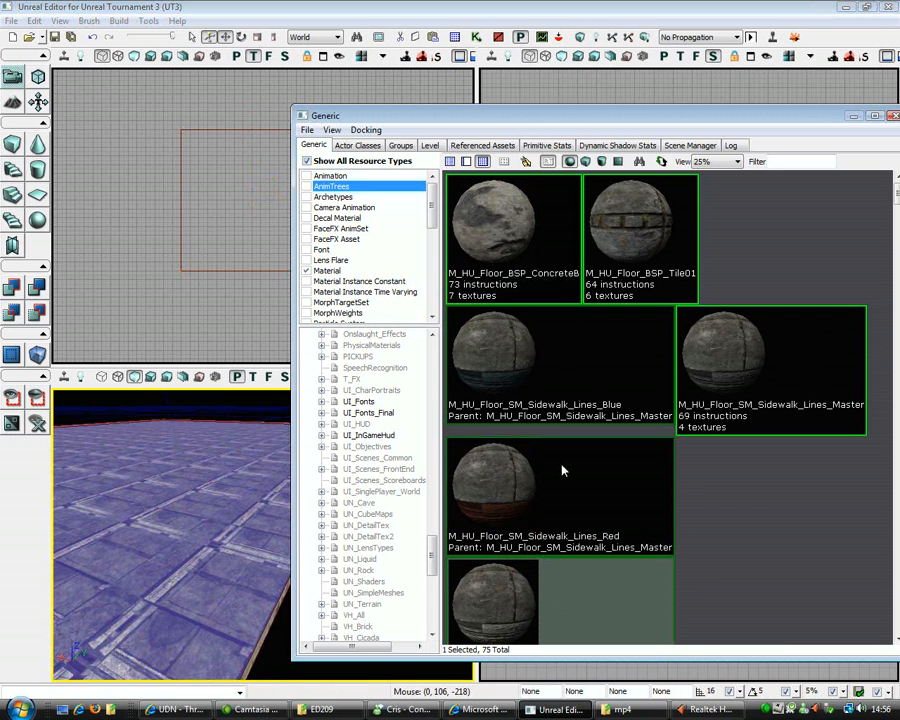
click(585, 400)
click(783, 384)
scroll(775, 420, down, 5)
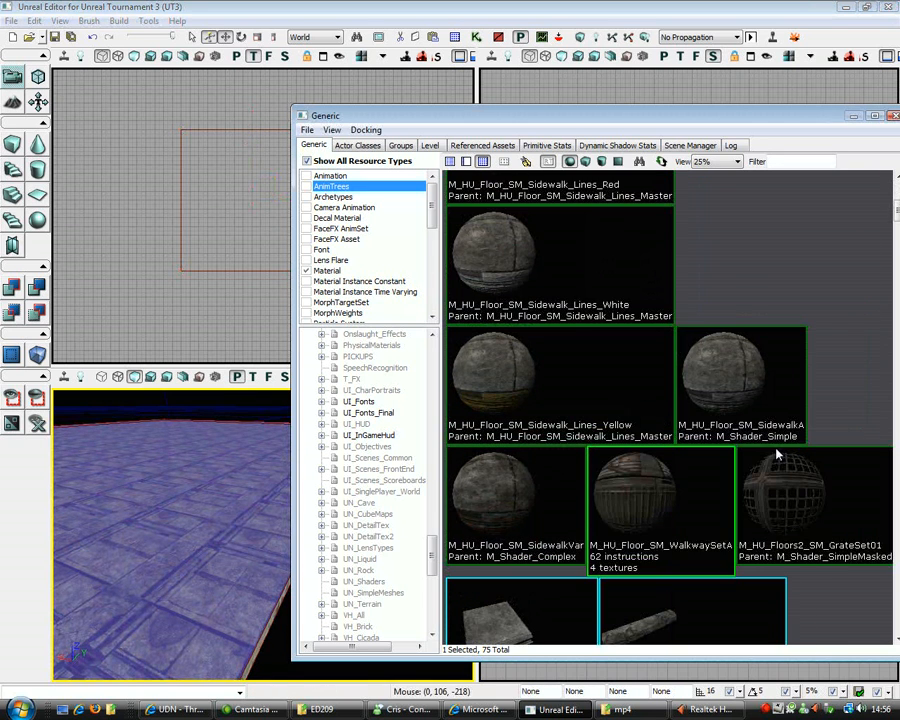
click(709, 406)
click(558, 518)
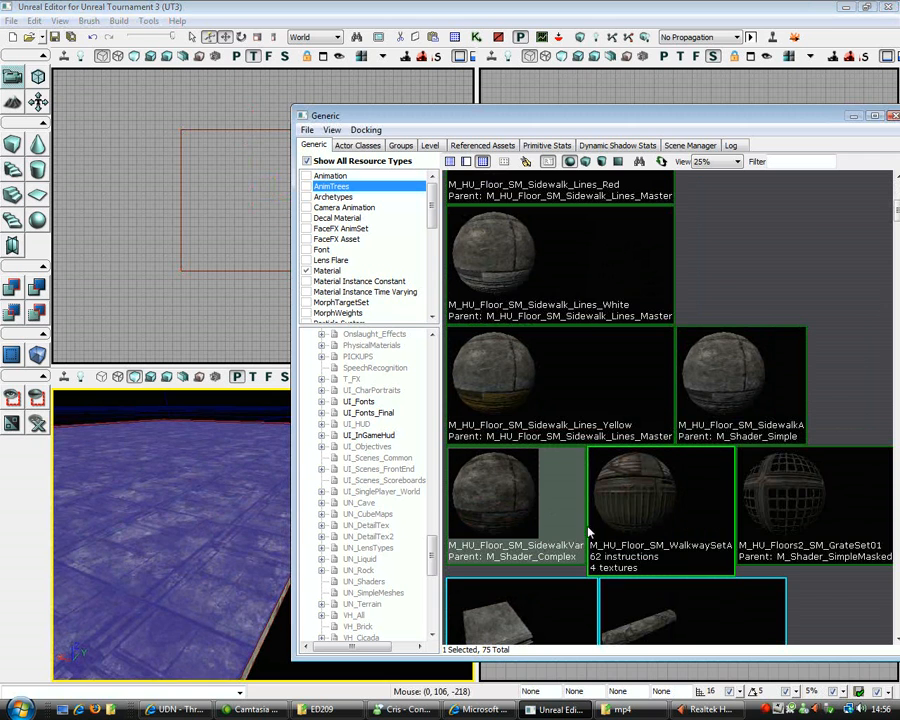
scroll(590, 527, down, 2)
Start opening another package and browse to C:\Program Files\Unreal Tournament 3\UTGame\CookedPC\Environments.
drag(432, 560, 432, 505)
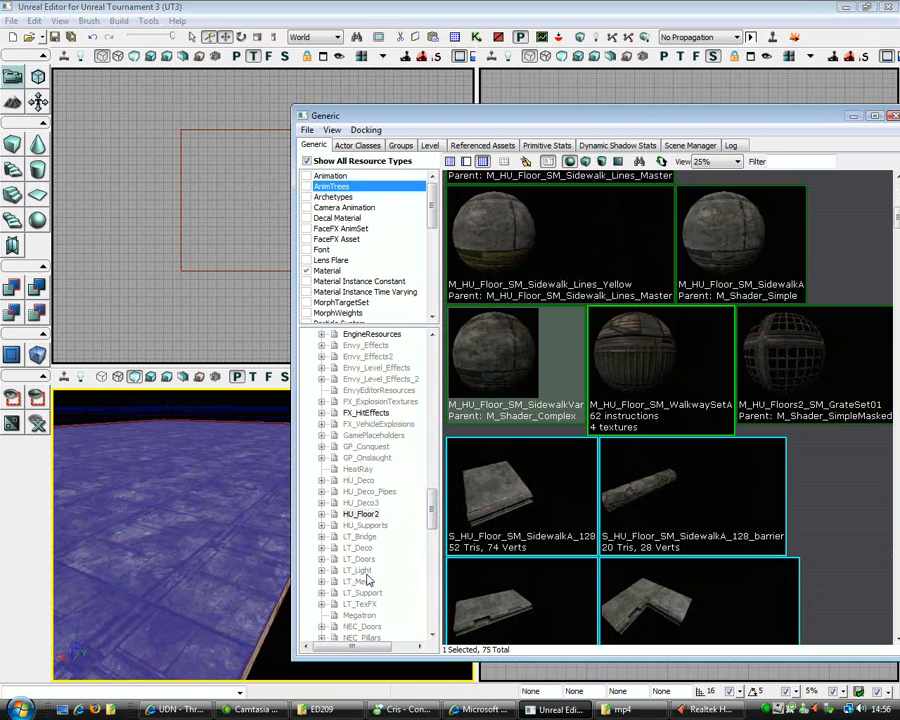
click(309, 131)
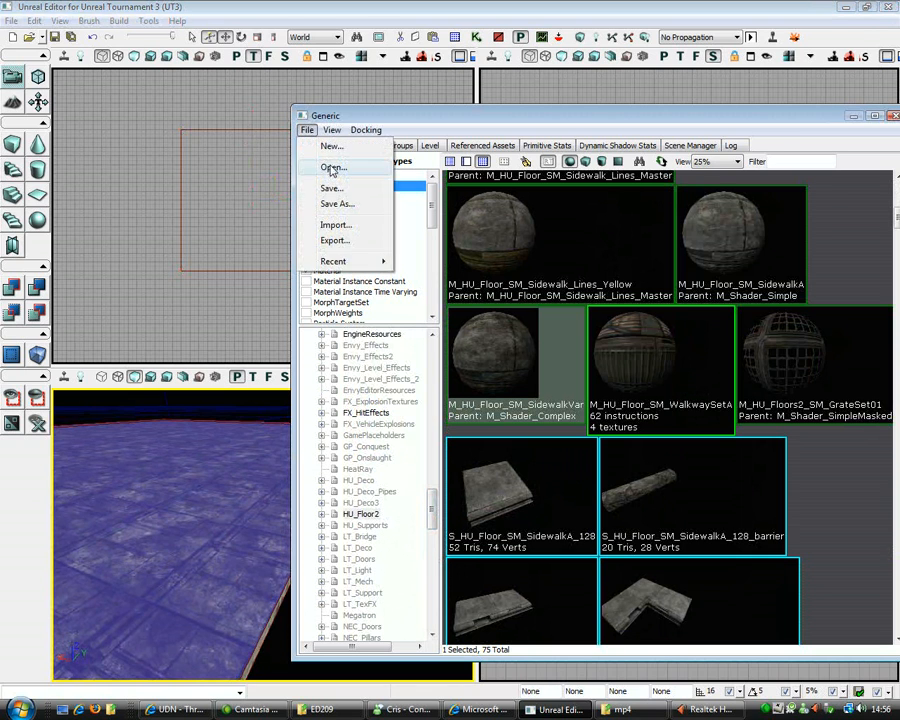
click(330, 167)
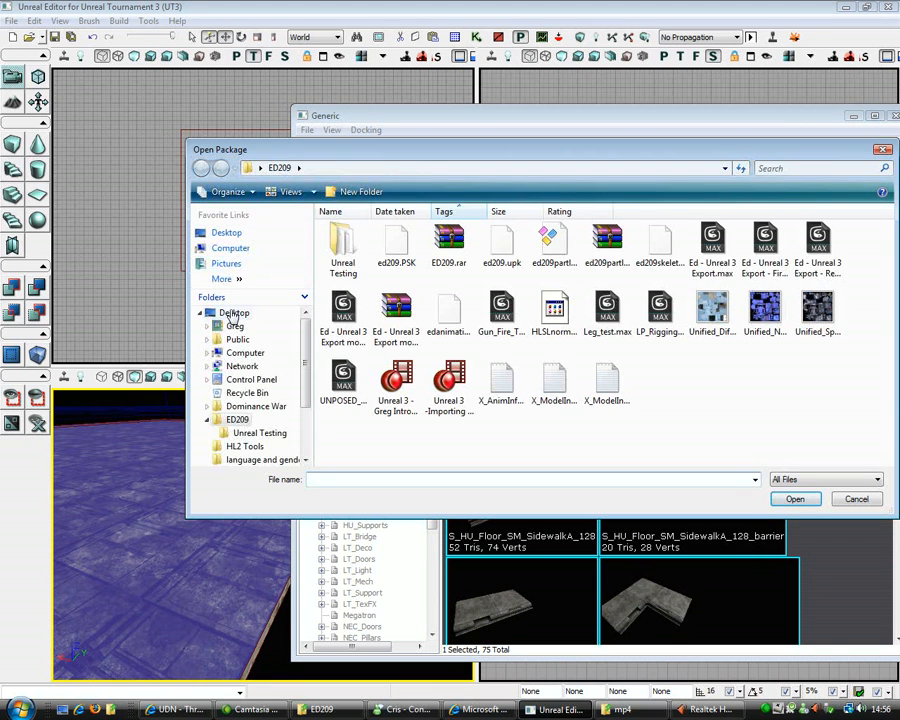
click(236, 327)
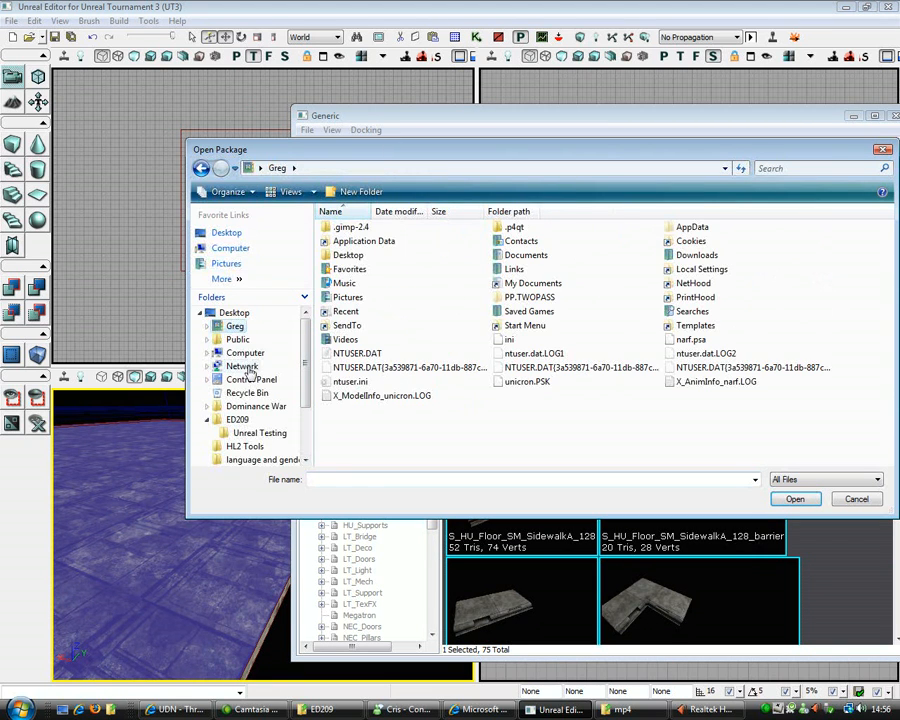
click(244, 353)
double_click(410, 262)
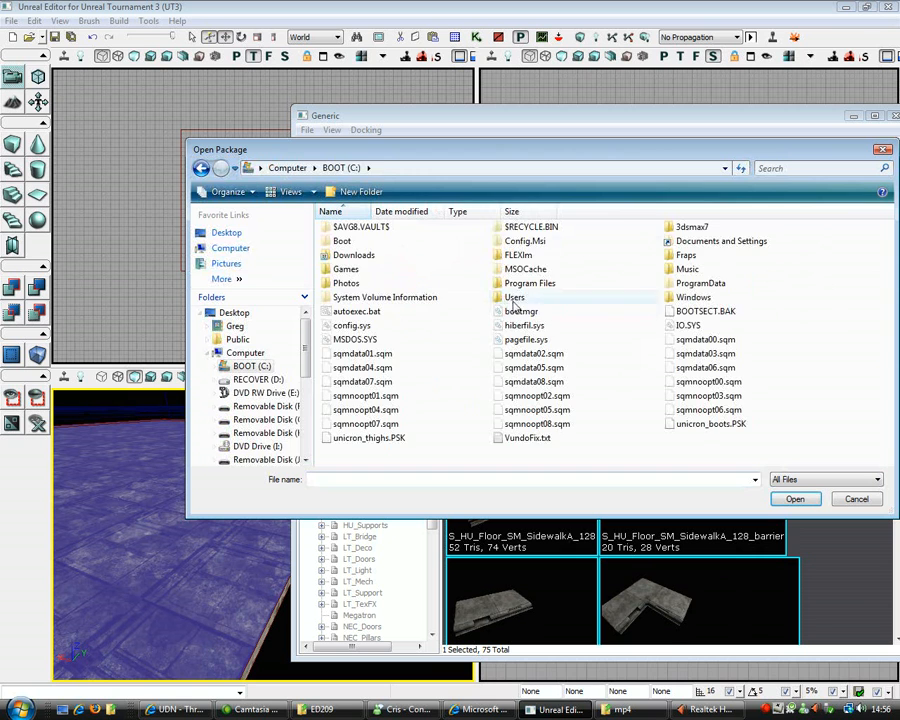
double_click(543, 284)
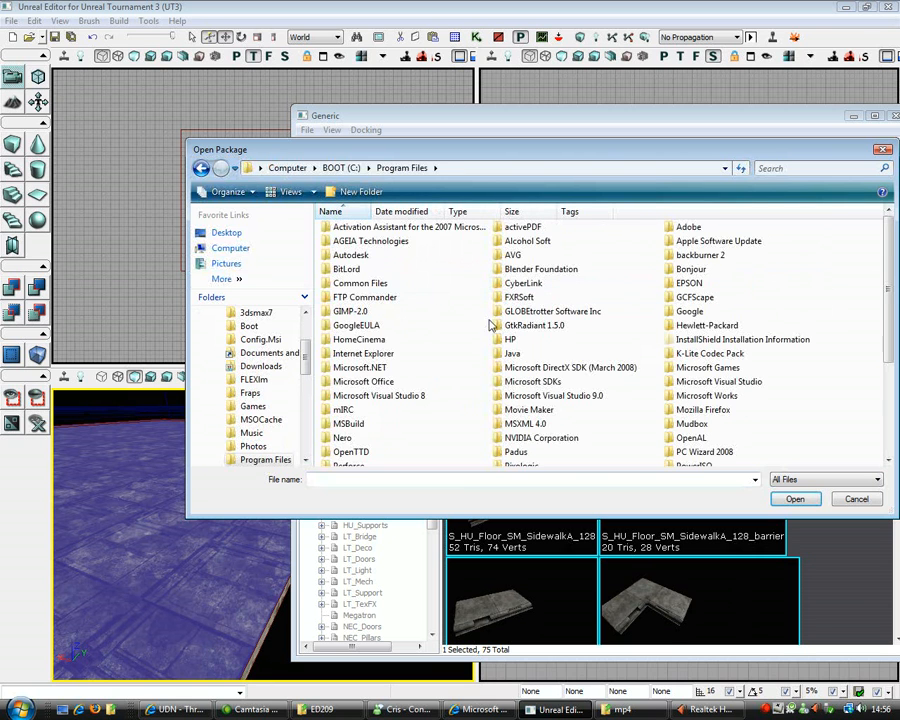
scroll(864, 379, down, 4)
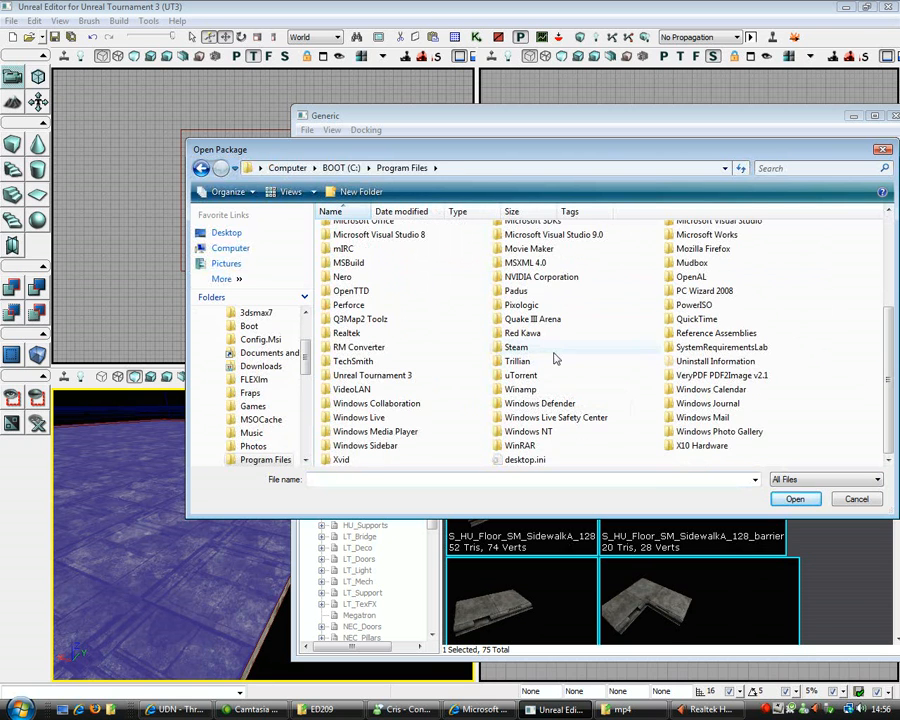
double_click(393, 377)
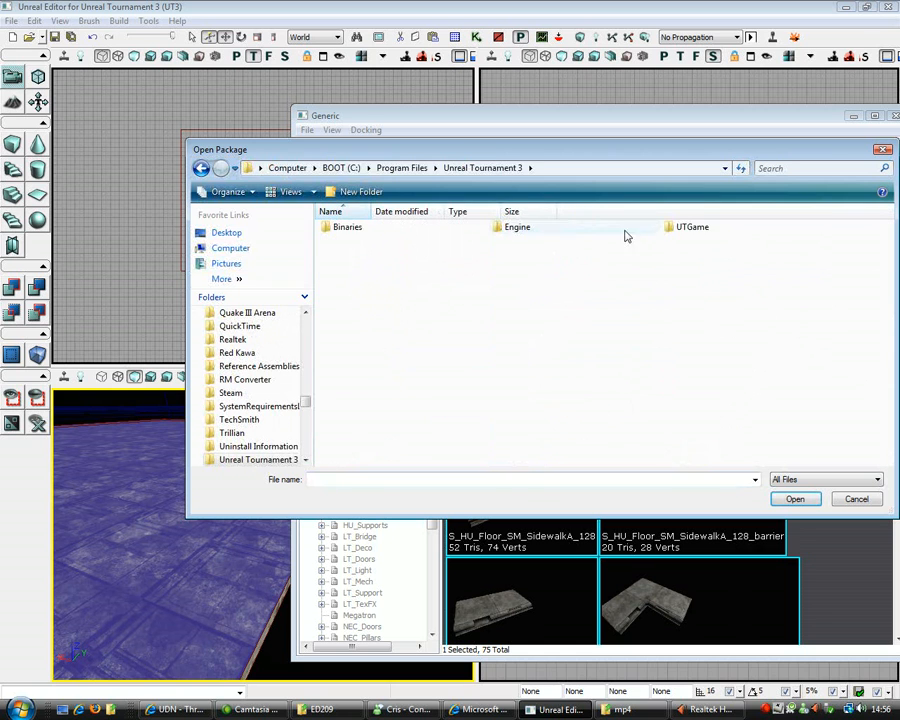
double_click(681, 232)
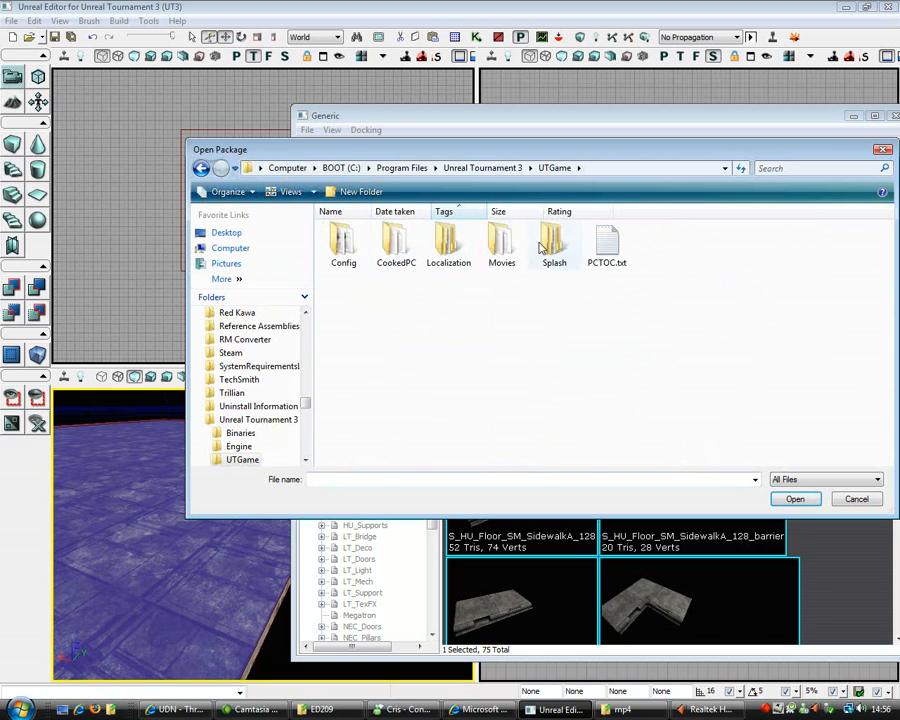
double_click(396, 245)
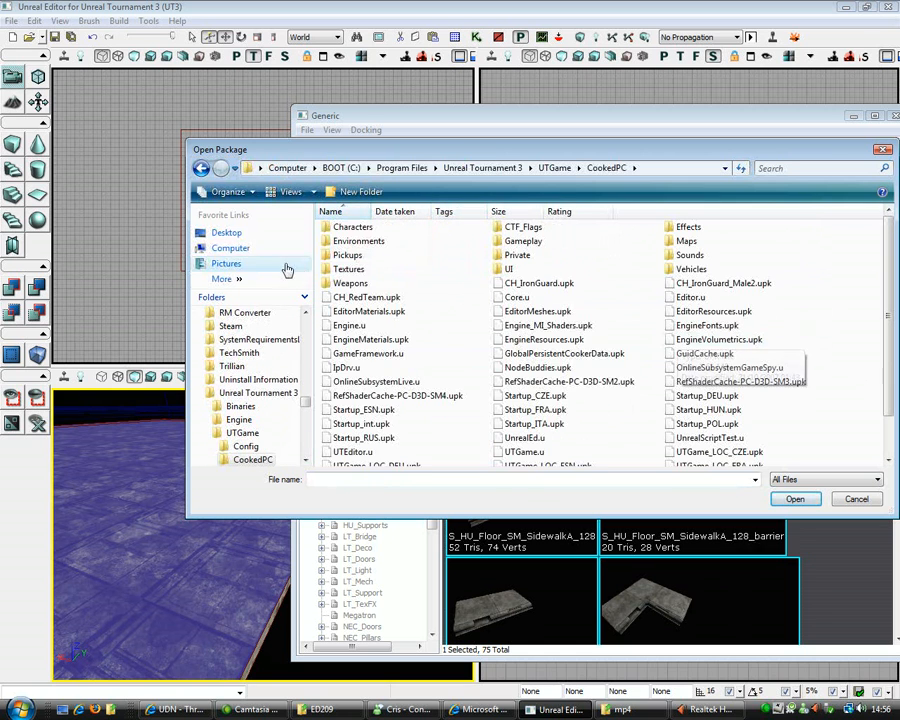
double_click(392, 241)
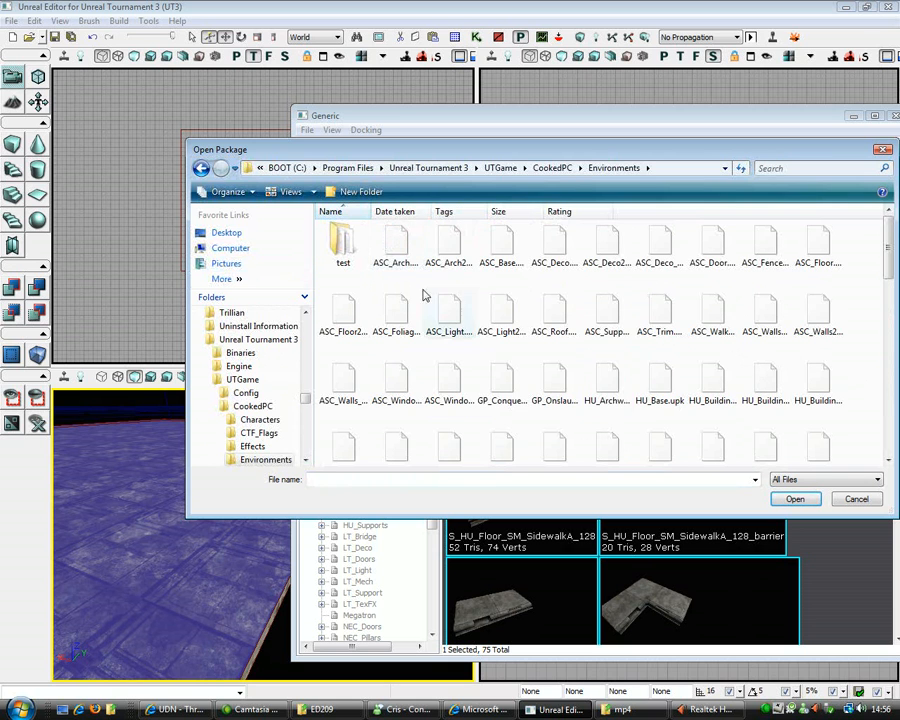
Show the environment packages as a list and select UN_Floors.upk for opening.
click(291, 191)
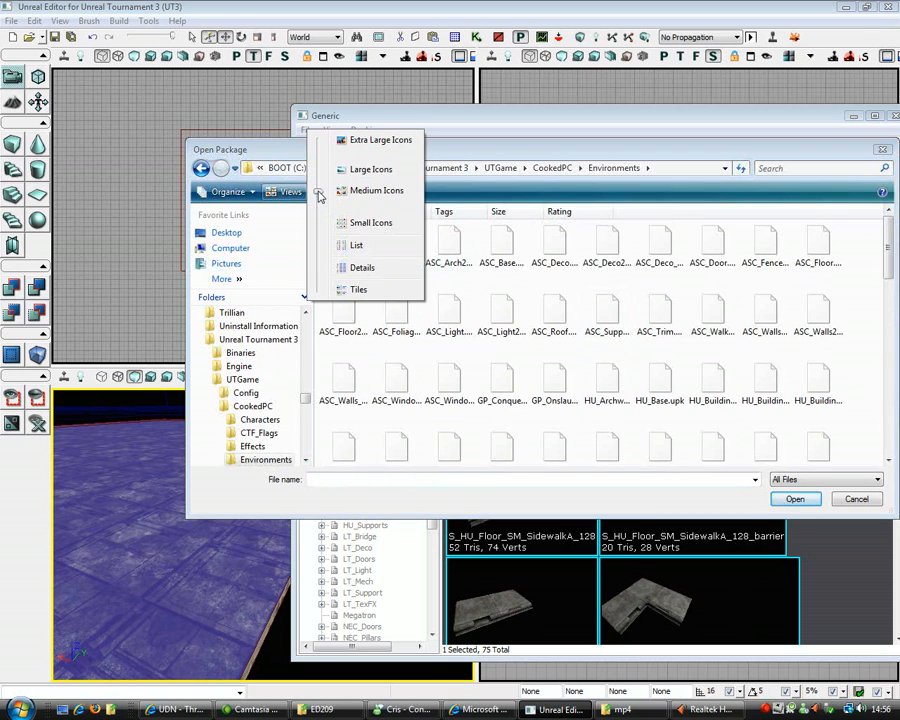
click(355, 245)
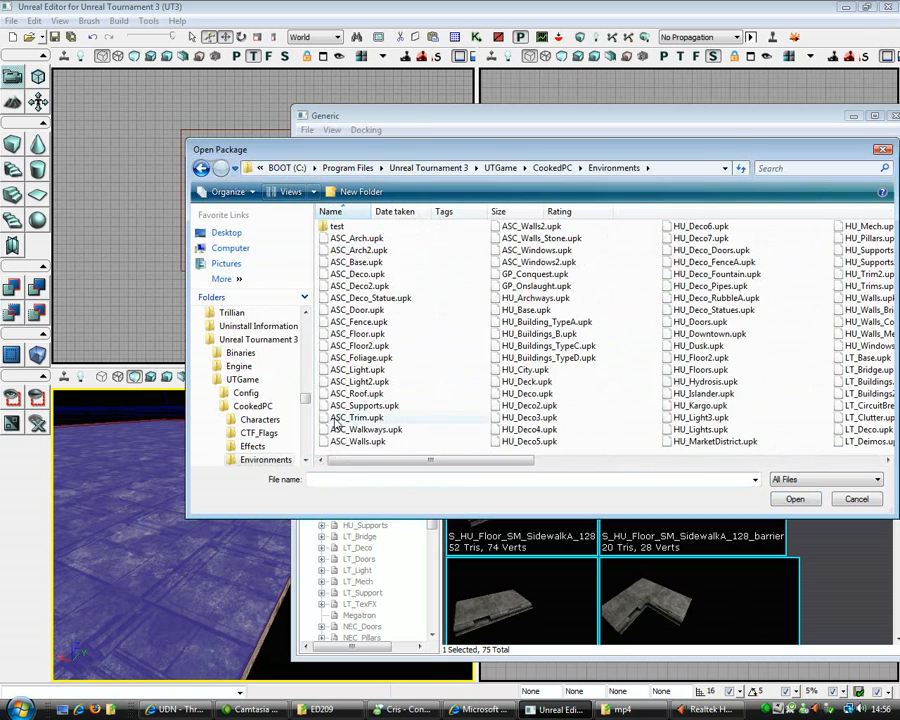
click(648, 461)
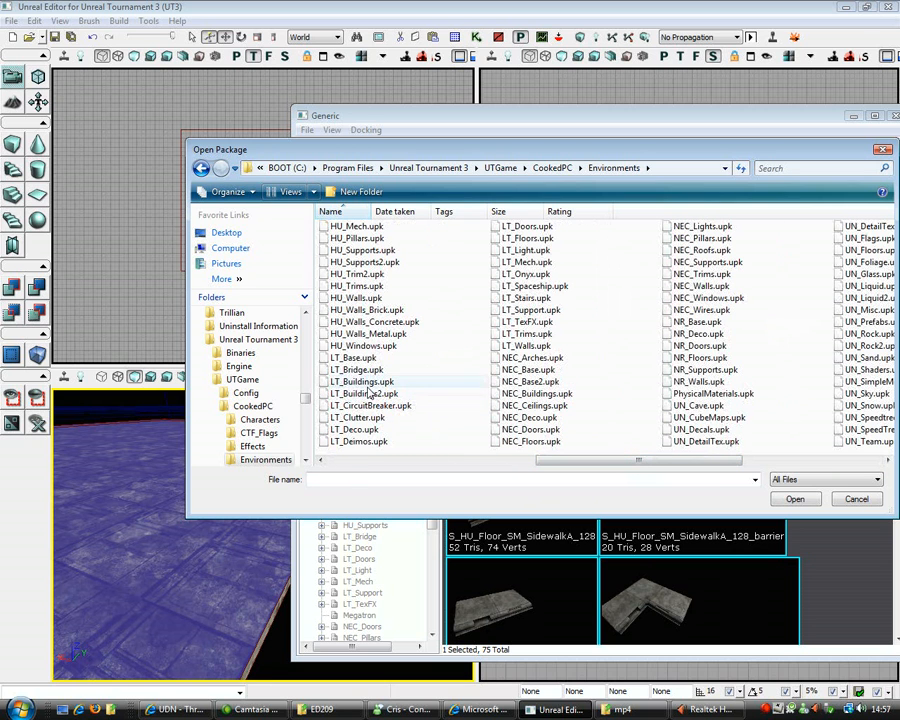
click(738, 382)
scroll(740, 384, down, 2)
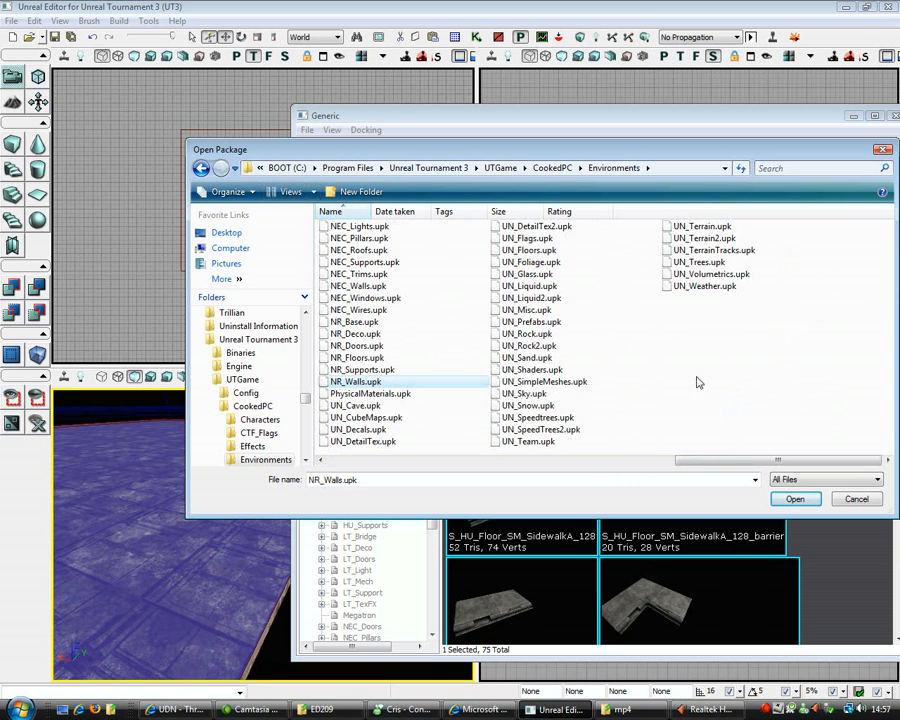
click(526, 251)
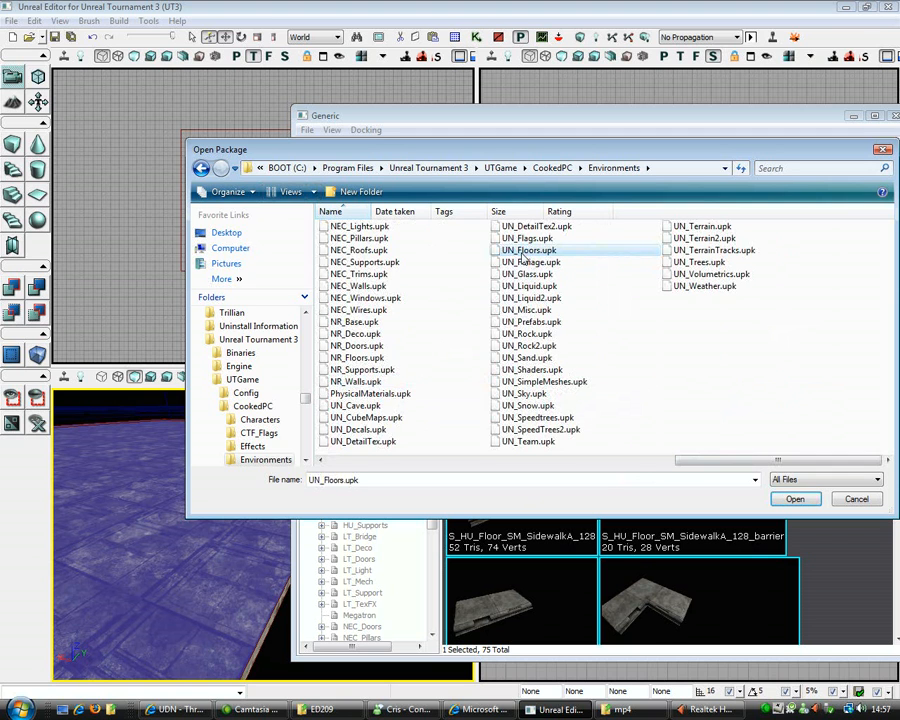
scroll(400, 258, up, 2)
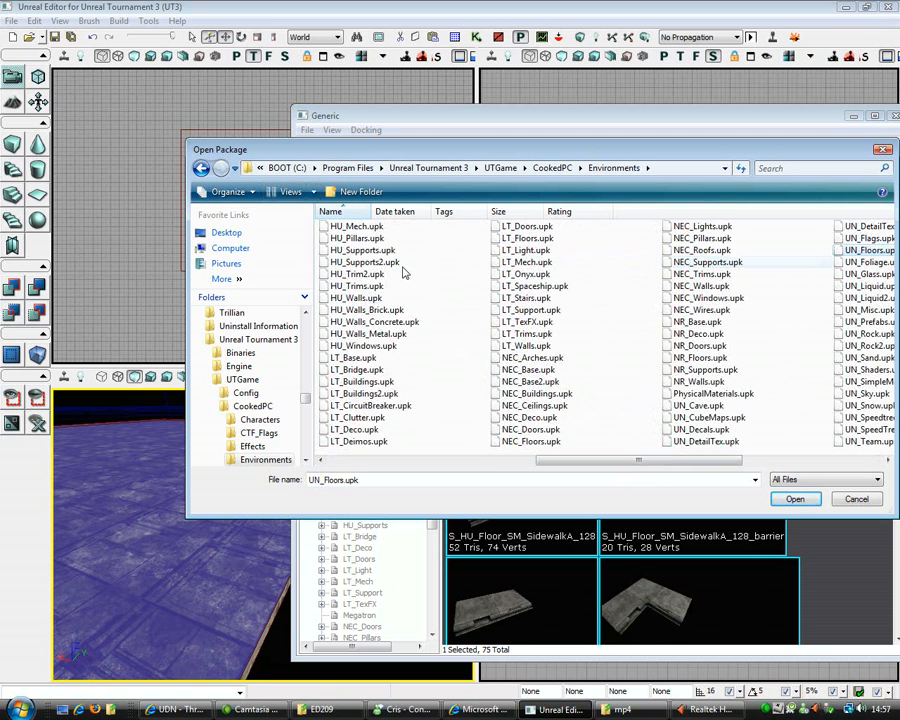
Add NEC_Floors, NEC_Walls, ASC_Floor, ASC_Floor2 and ASC_Walls to the selected packages and open them all.
ctrl+click(532, 443)
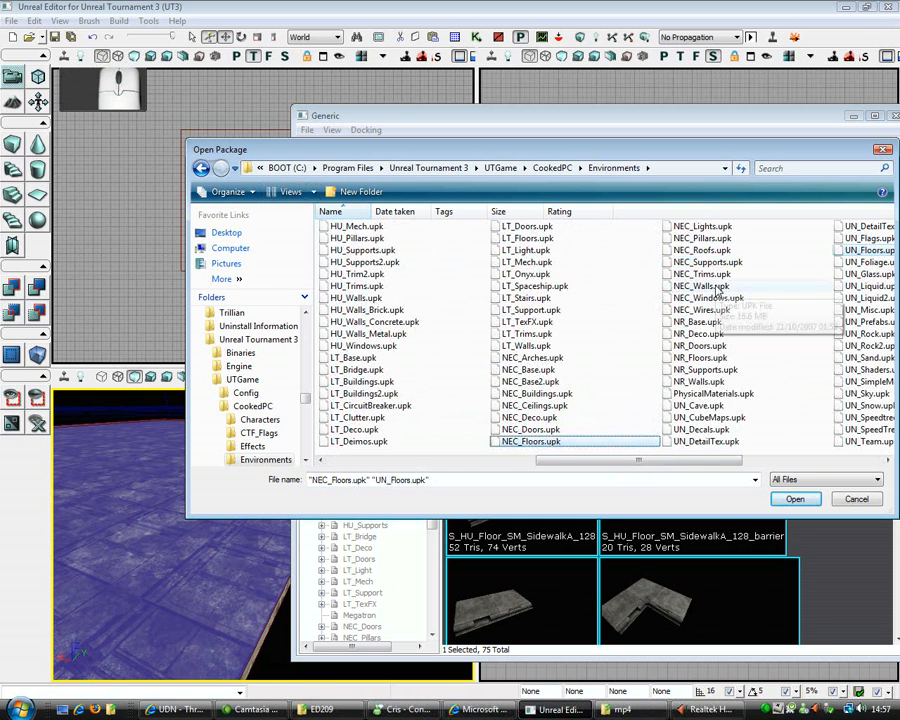
ctrl+click(712, 287)
scroll(715, 290, down, 2)
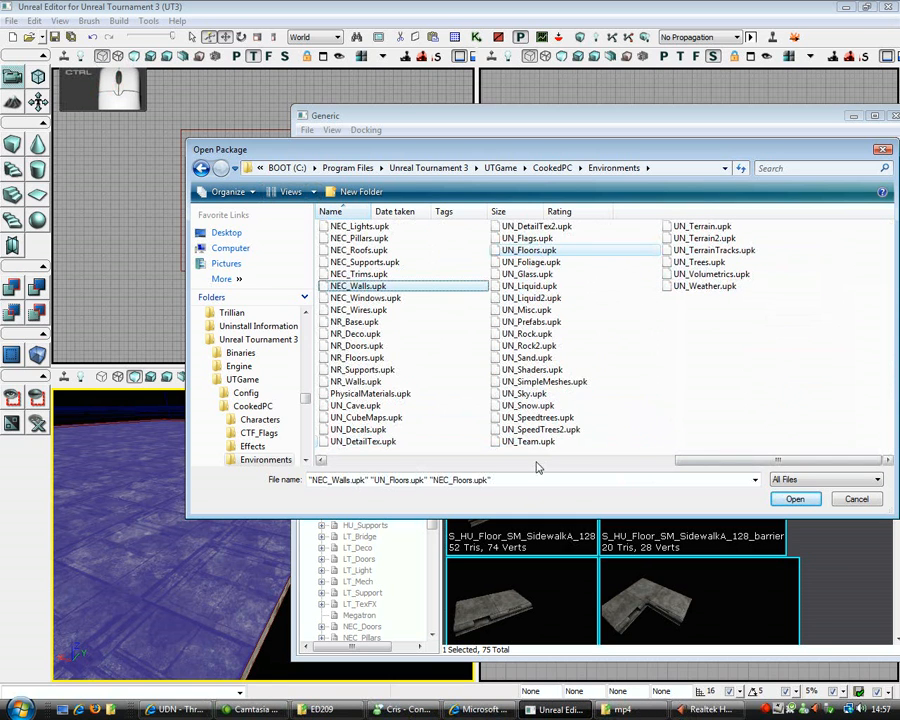
scroll(538, 440, up, 5)
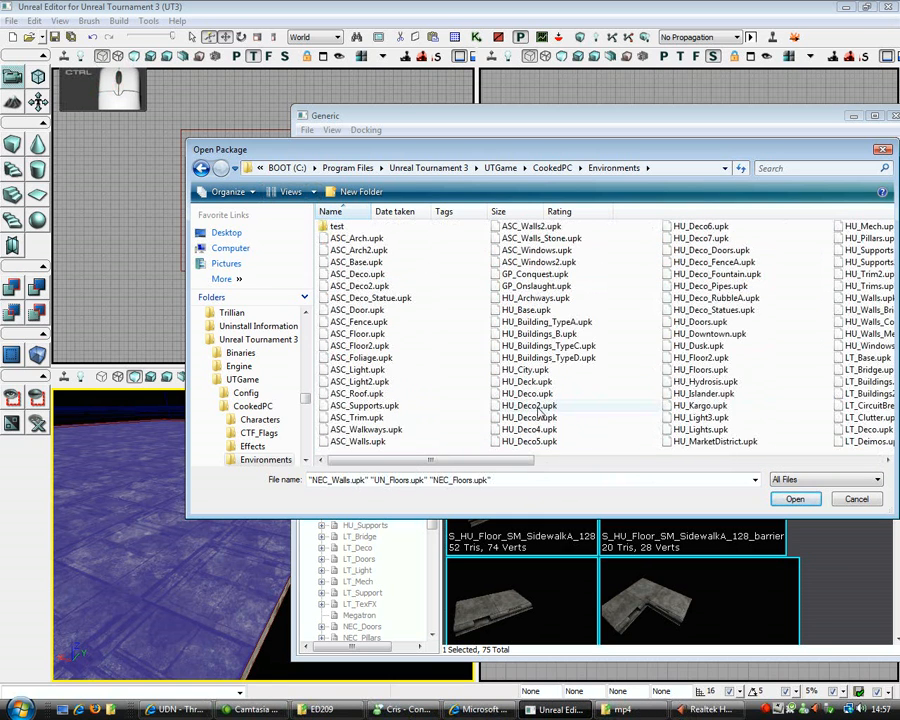
ctrl+click(365, 334)
ctrl+click(380, 346)
ctrl+click(352, 441)
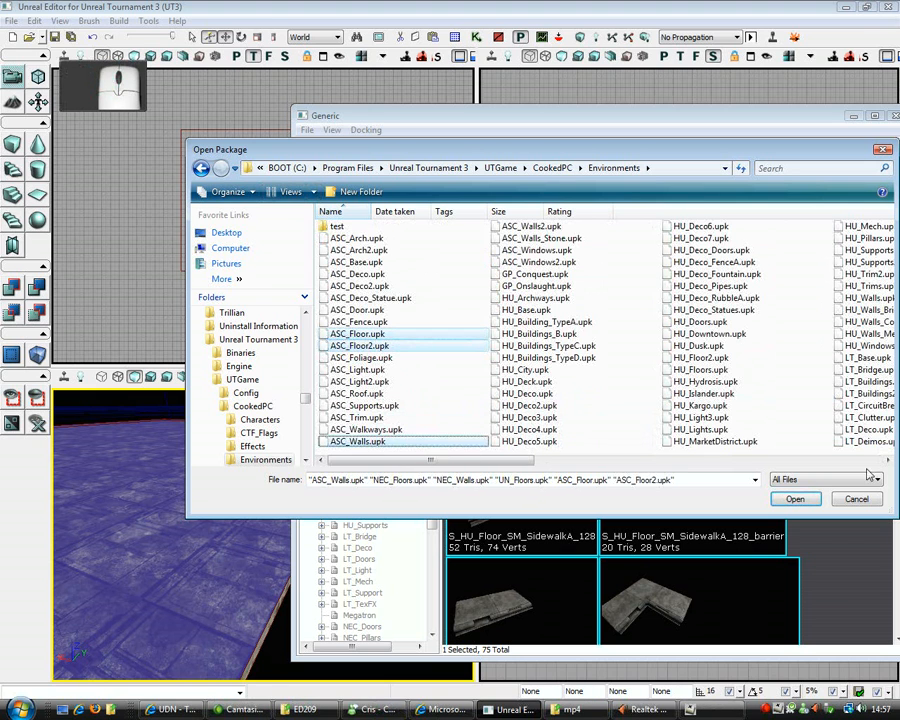
click(793, 499)
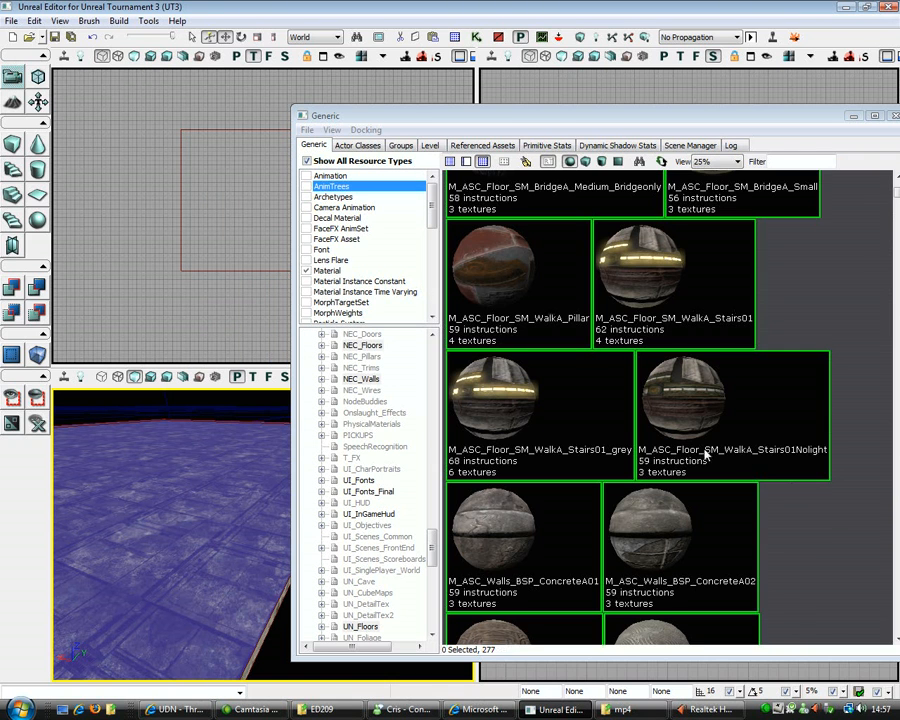
Look through the UN_Floors and NEC_Floors packages and limit the browser to Material resources.
click(365, 626)
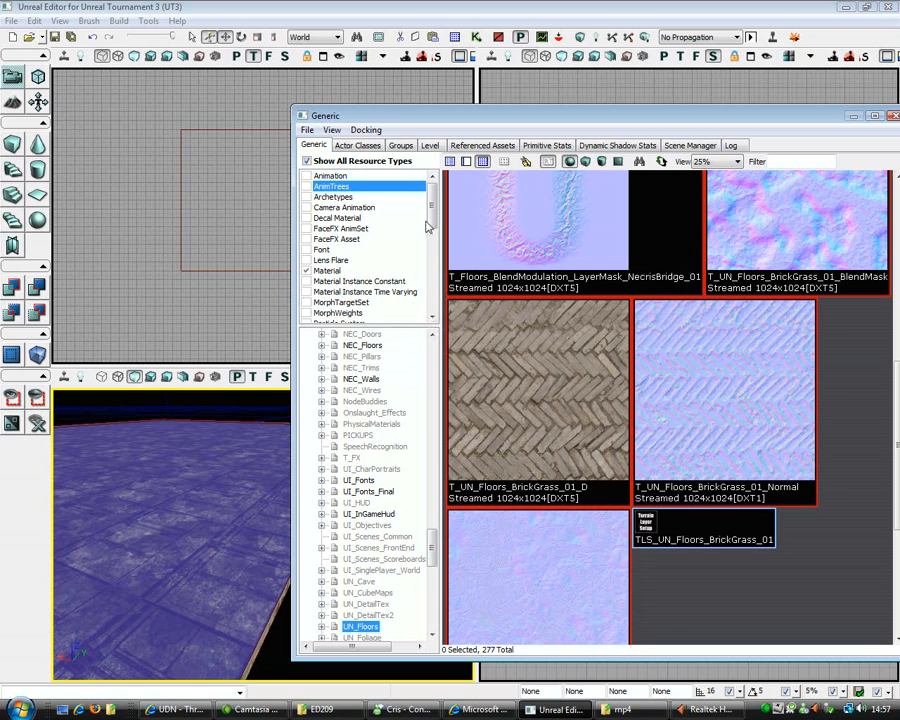
scroll(420, 232, down, 7)
scroll(420, 232, up, 7)
click(362, 345)
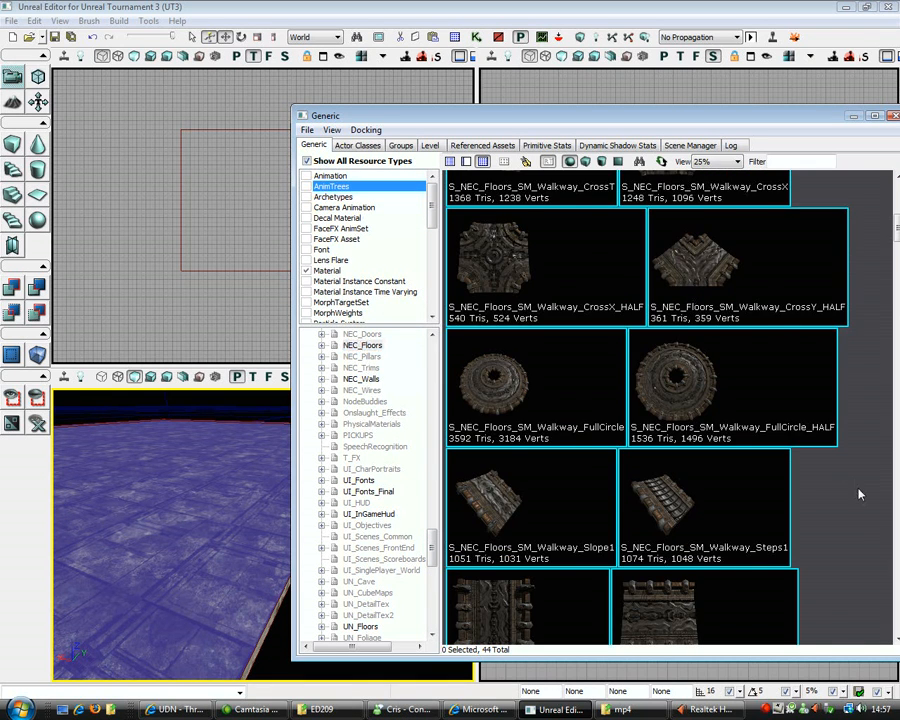
scroll(840, 470, up, 5)
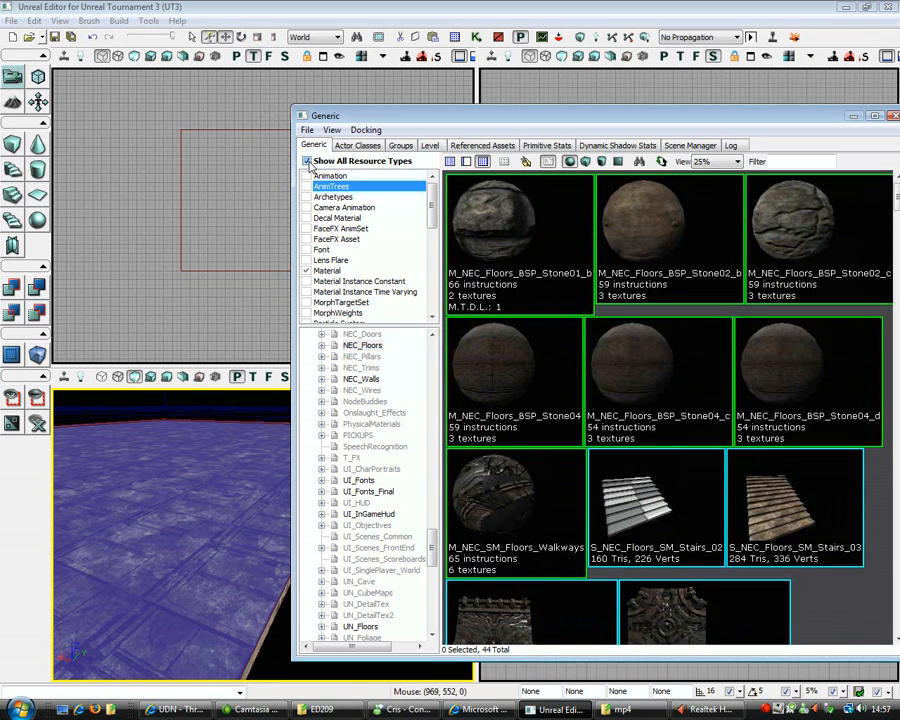
click(307, 161)
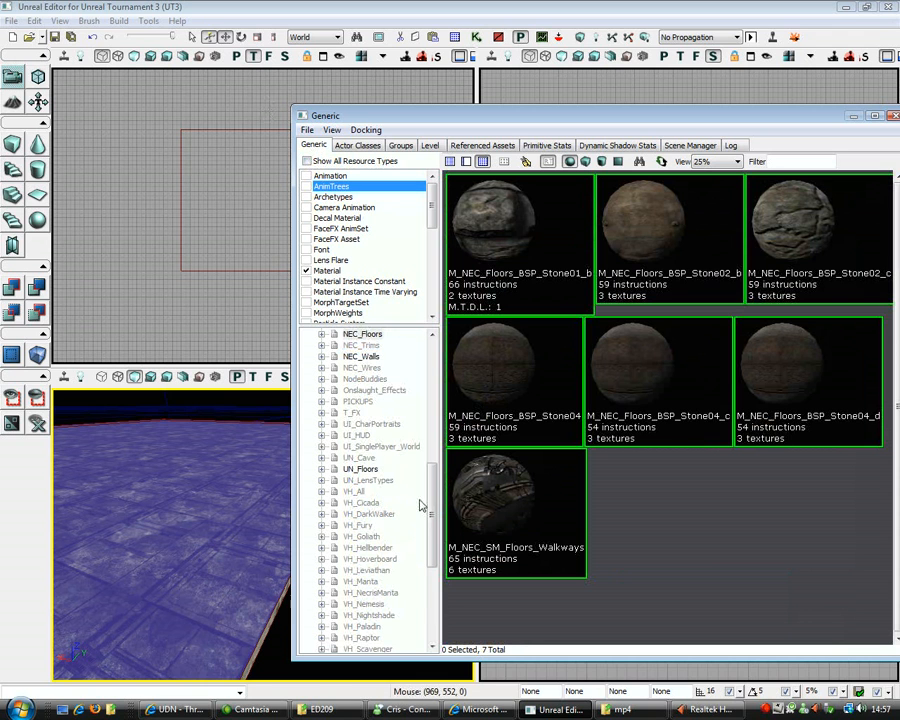
Examine the materials in the HU_Floor2, ASC_Floor2, ASC_Floor and ASC_Walls packages.
scroll(415, 500, down, 10)
scroll(418, 574, up, 15)
click(360, 503)
click(360, 492)
scroll(356, 490, up, 2)
click(360, 469)
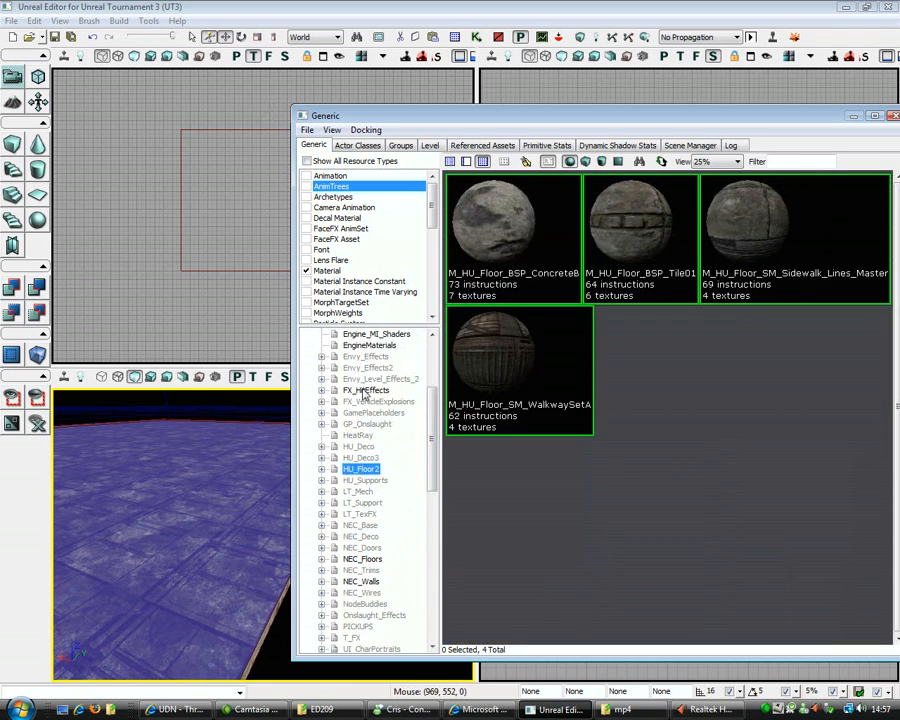
scroll(362, 410, up, 4)
click(362, 356)
click(362, 345)
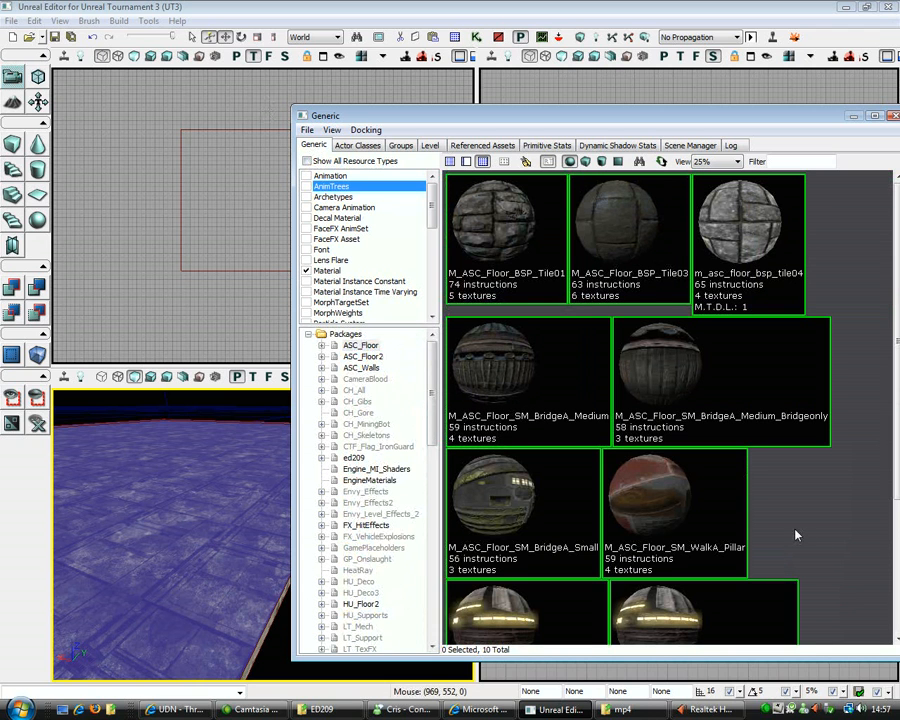
click(361, 368)
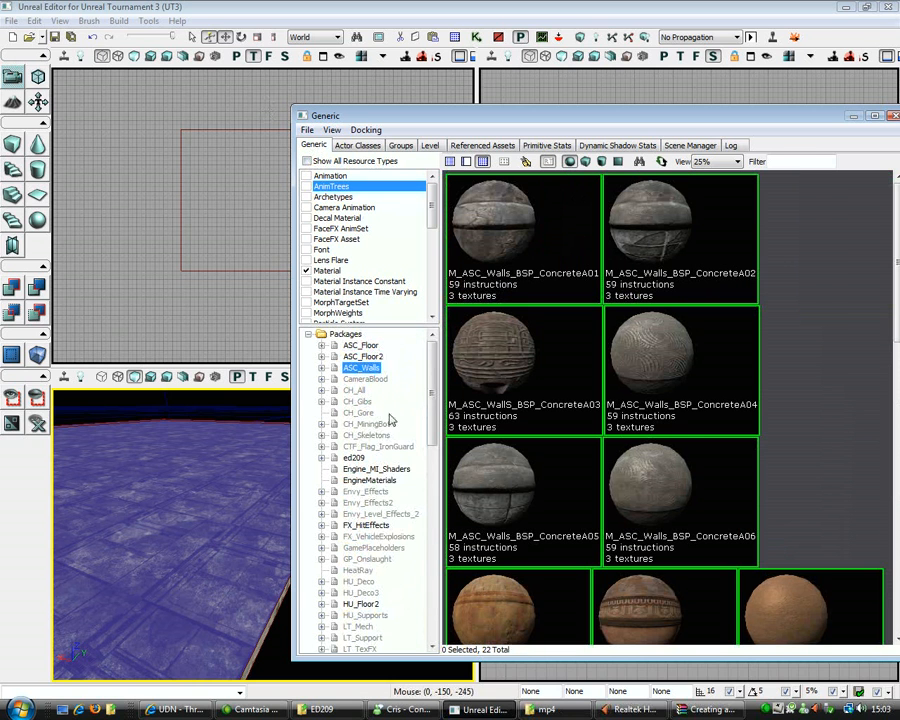
Try the ASC_Floor2 materials M_asc_floor2_bsp_tile04_Macro_Wet and M_ASC_Floor2_BSP_Tile03_Grey on the slab's top surface.
click(363, 357)
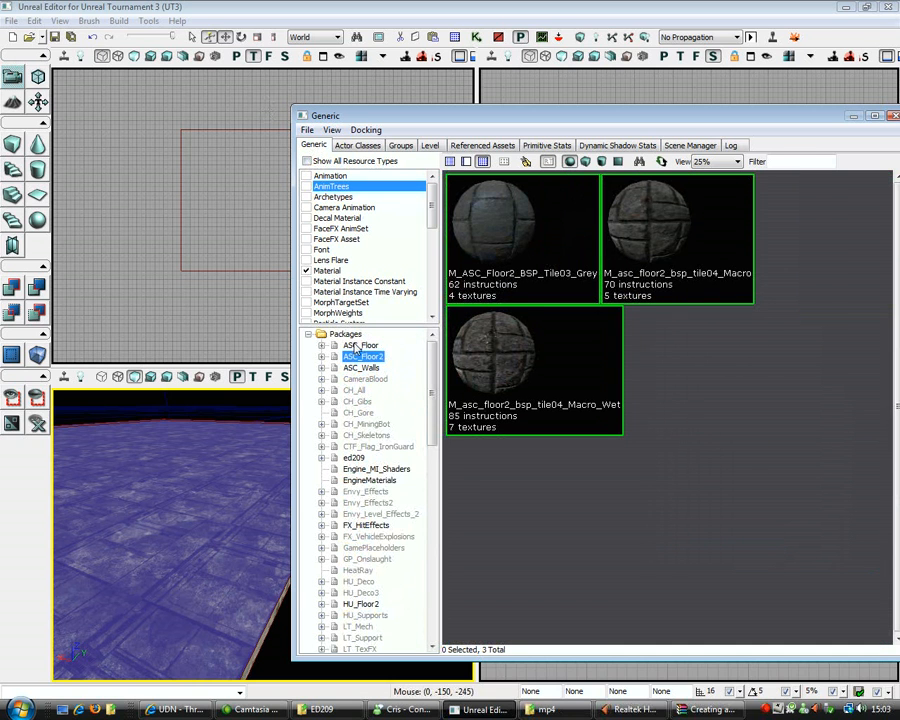
click(512, 400)
click(261, 655)
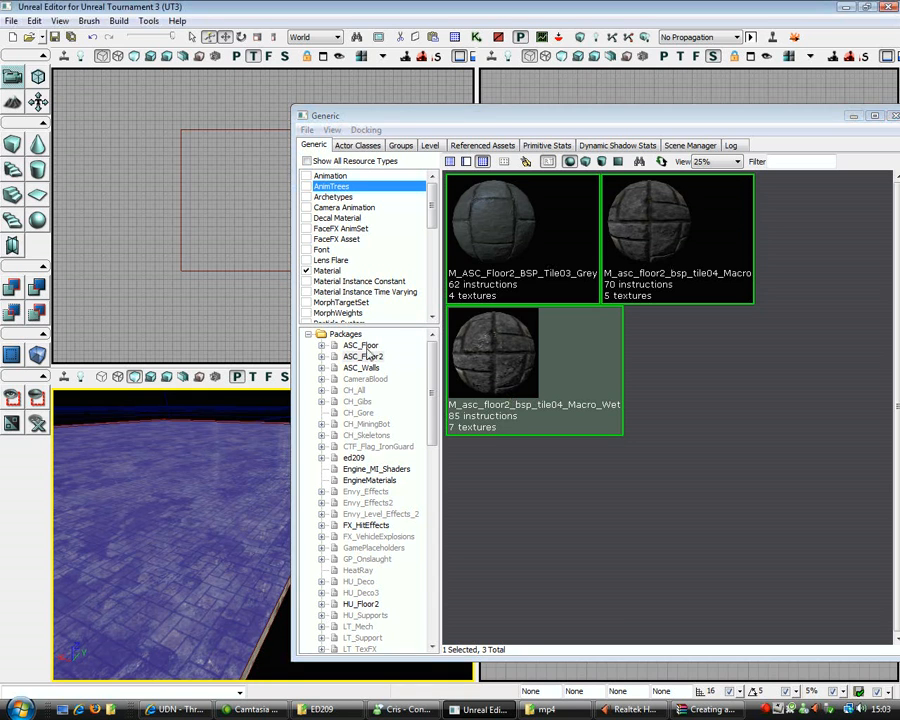
click(519, 264)
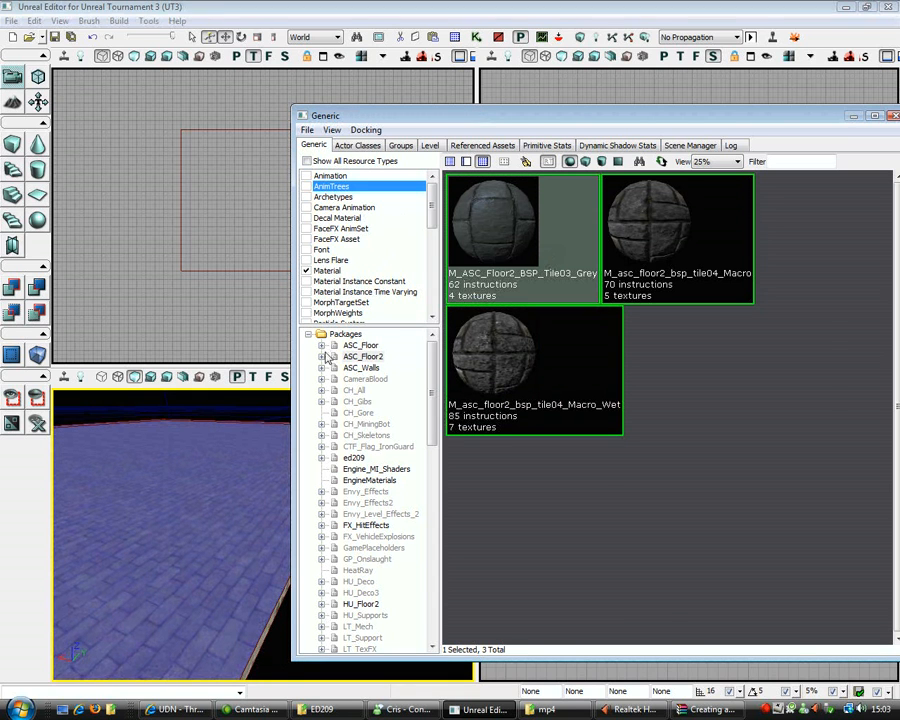
Try the ASC_Floor materials M_ASC_Floor_SM_WalkA_Stairs01Nolight and m_asc_floor_bsp_tile04 on the slab's top surface.
click(360, 345)
scroll(856, 510, down, 3)
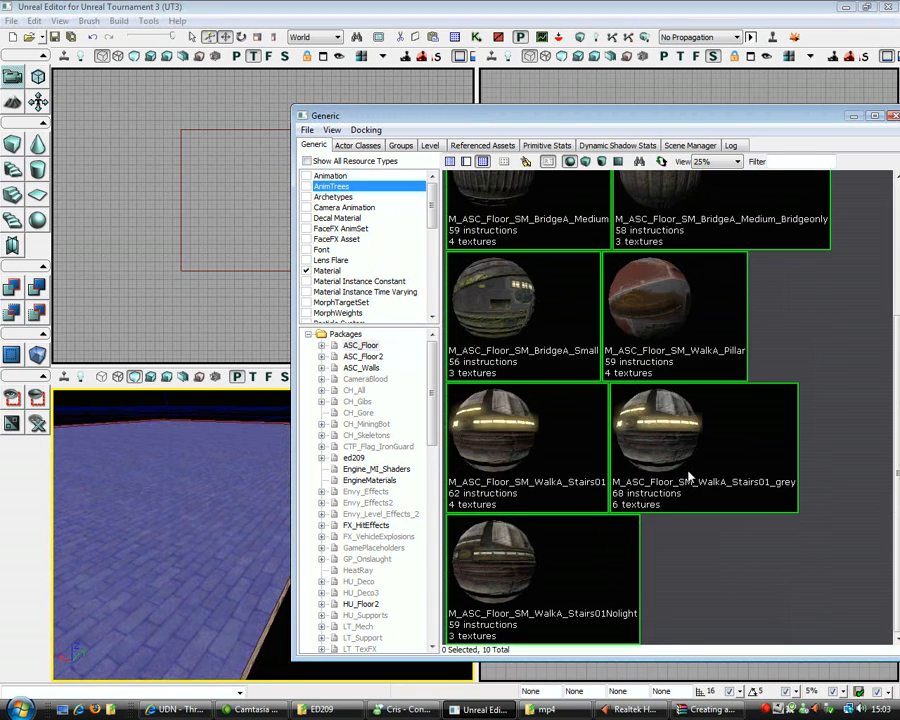
click(612, 545)
scroll(606, 480, up, 3)
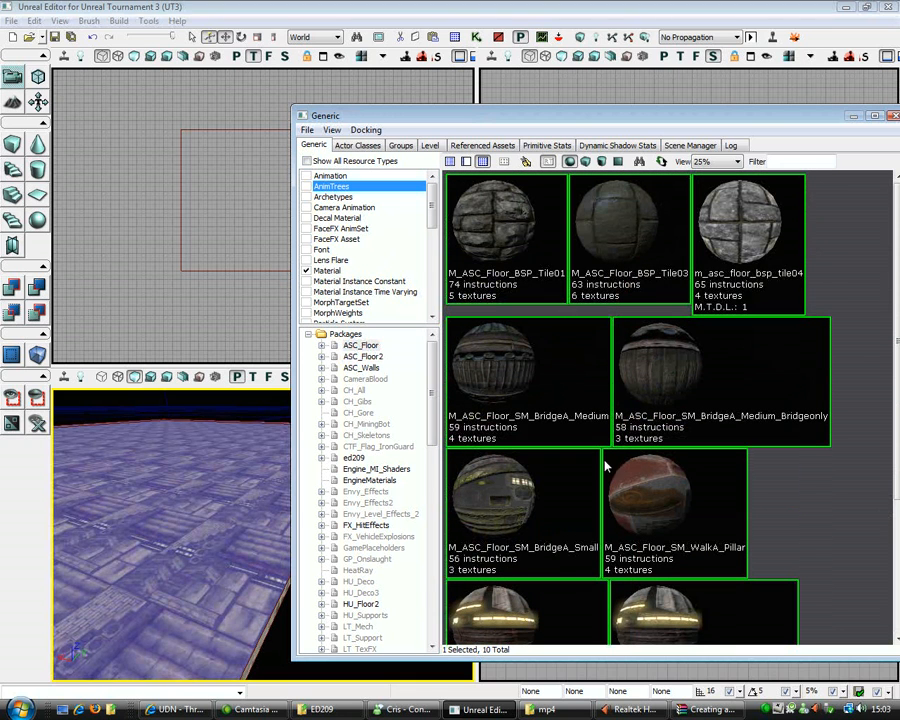
click(746, 252)
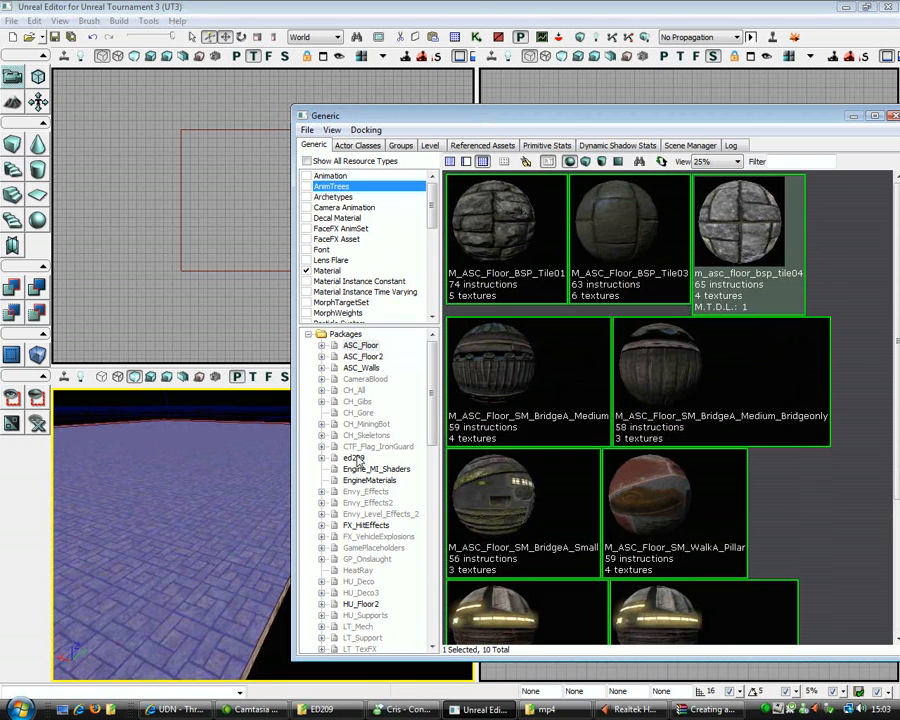
Try M_NEC_Floors_BSP_Stone04 from NEC_Floors and M_UN_Floors_BrickGrass_03_Fallback from UN_Floors on the slab's top surface.
click(362, 604)
scroll(368, 585, down, 5)
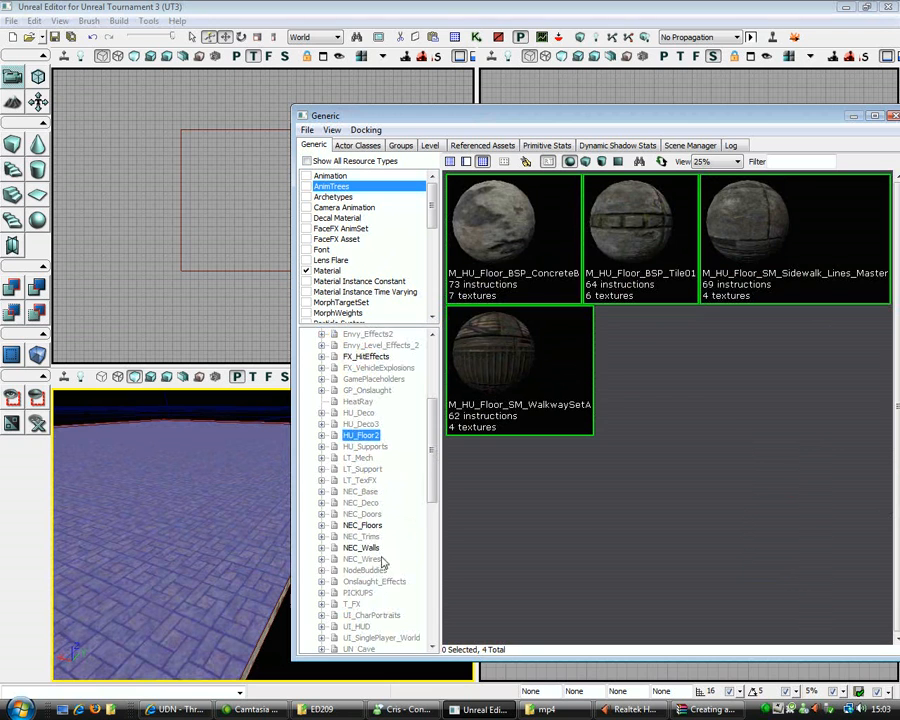
click(364, 525)
click(516, 350)
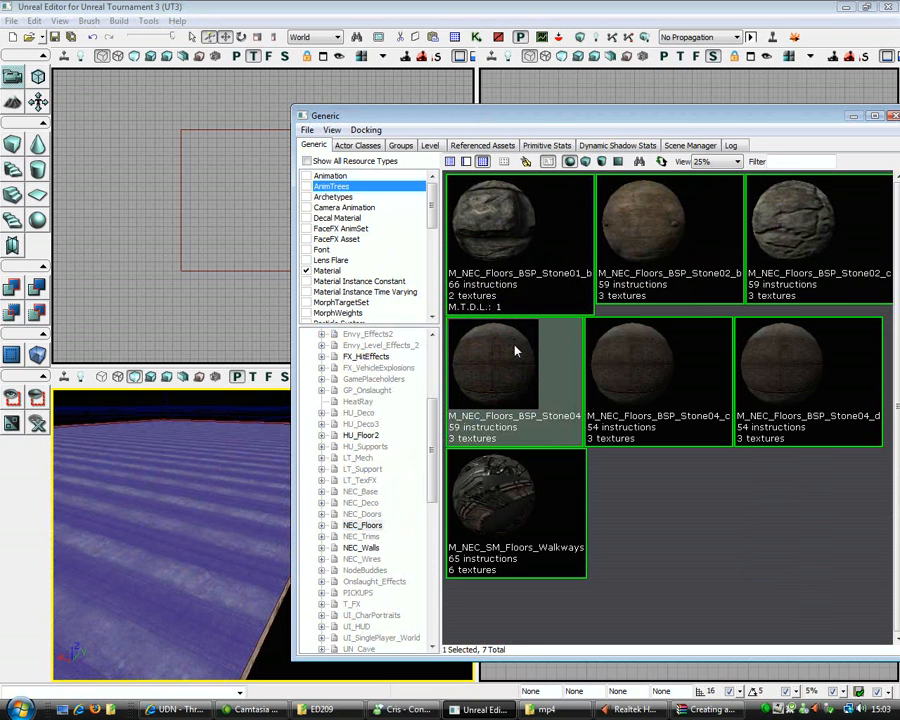
scroll(390, 605, down, 8)
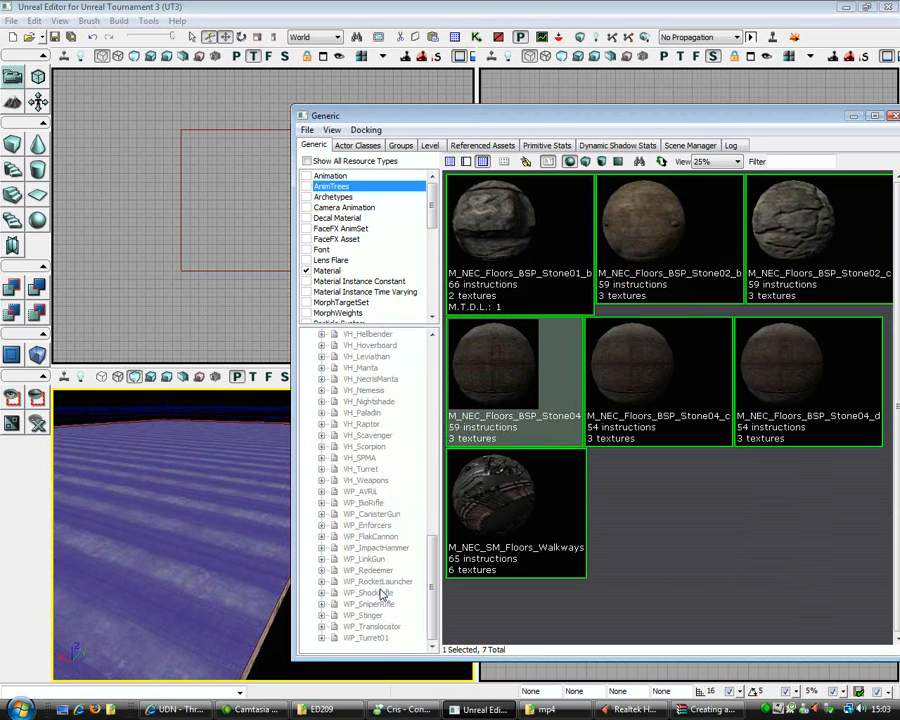
click(363, 390)
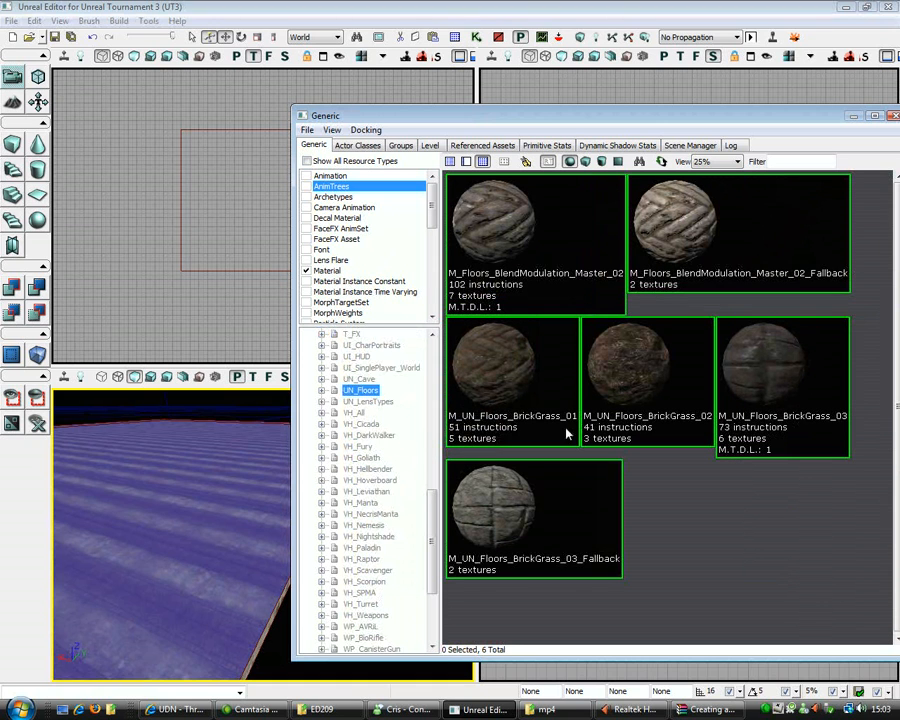
click(531, 535)
Apply the m_asc_floor_bsp_tile04 material from ASC_Floor to the slab's top surface and close the Generic browser.
drag(434, 561, 431, 378)
click(408, 304)
click(360, 345)
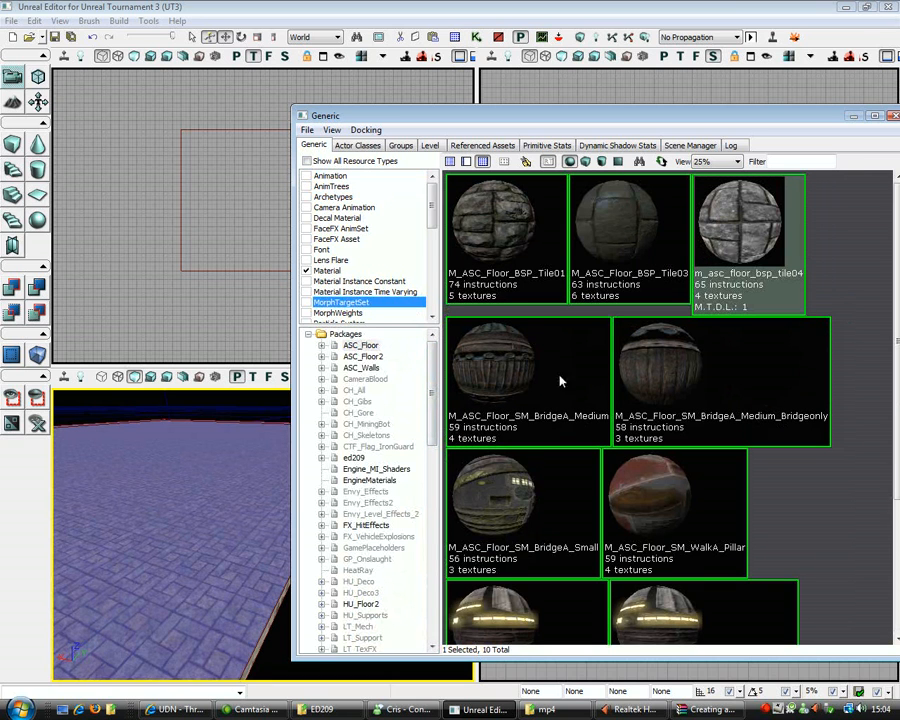
click(849, 116)
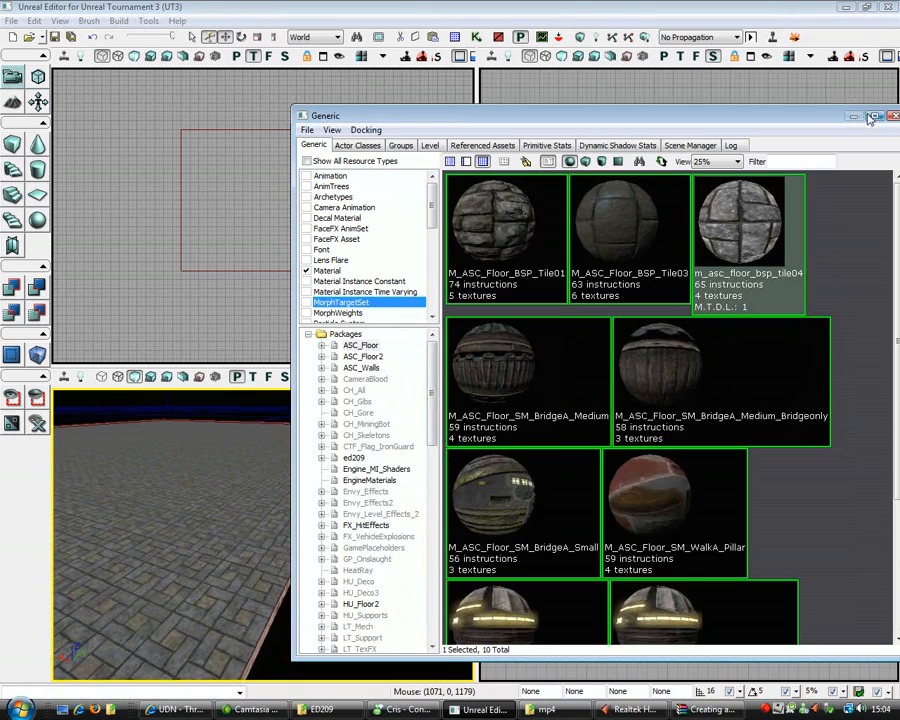
click(893, 117)
Move the red builder brush straight down below the floor slab in the side view.
drag(360, 530, 170, 510)
click(349, 534)
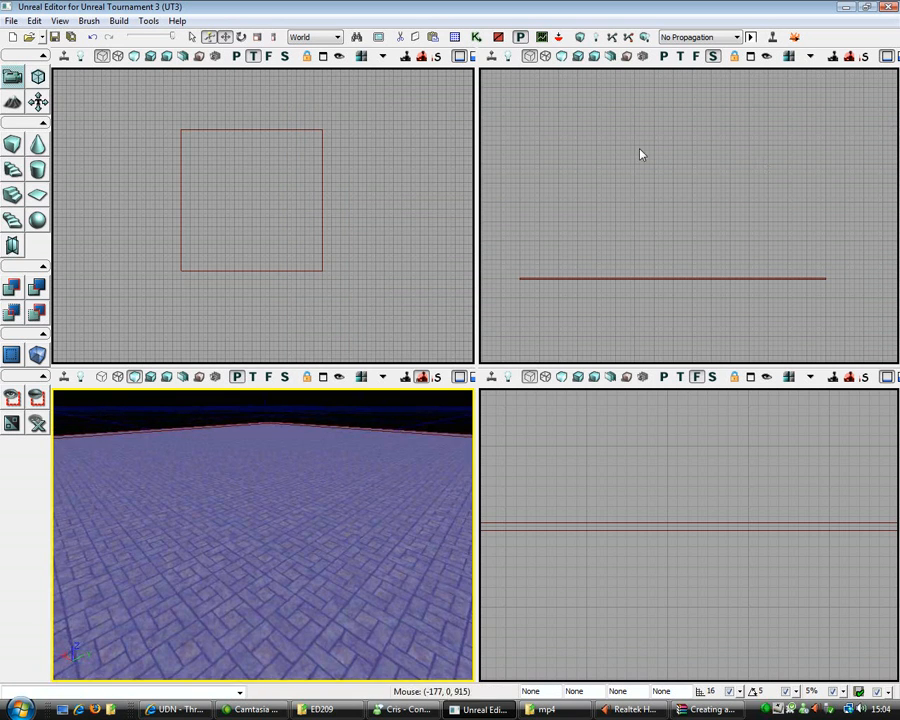
click(587, 279)
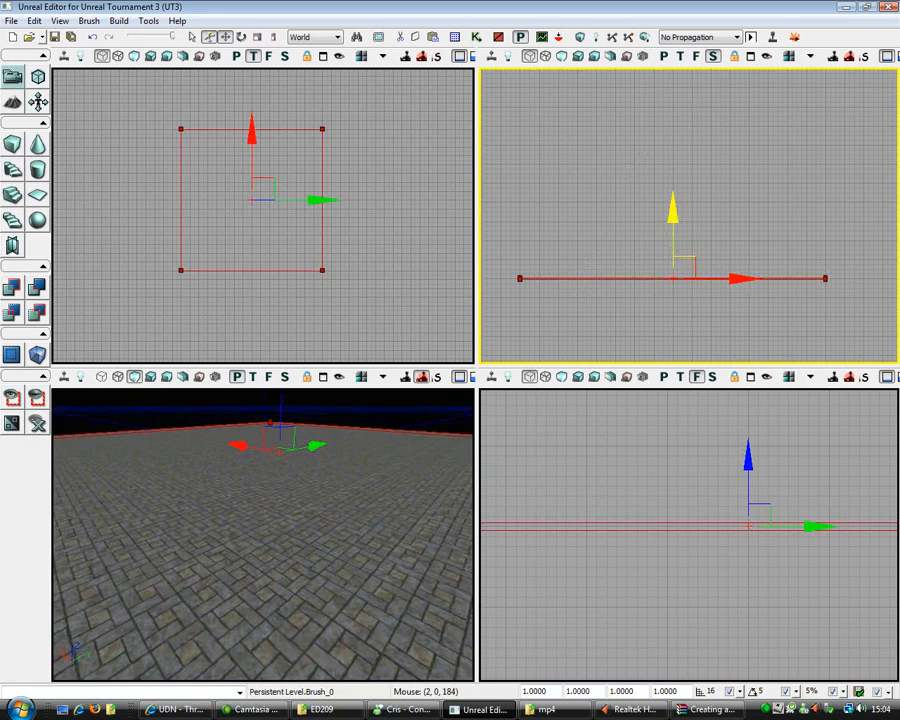
drag(673, 252, 673, 302)
Duplicate the floor slab straight up in the side view, leaving the copy above the original, and deselect it.
click(634, 278)
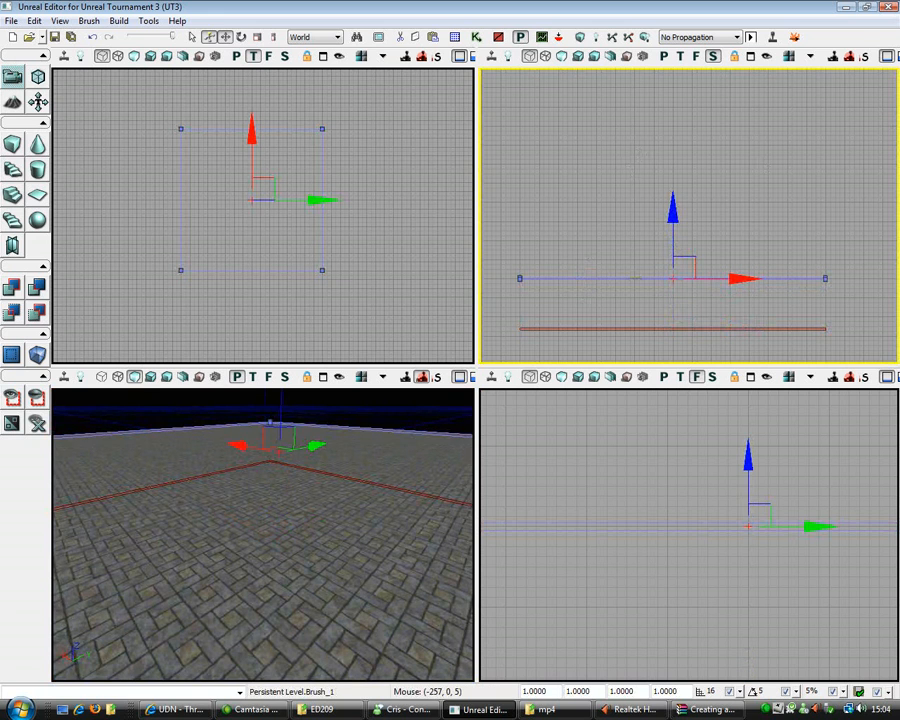
click(614, 238)
mouse_move(614, 238)
right_down()
mouse_move(651, 296)
mouse_move(652, 239)
right_up()
click(650, 303)
scroll(669, 222, down, 3)
alt+drag(669, 185, 669, 126)
click(658, 218)
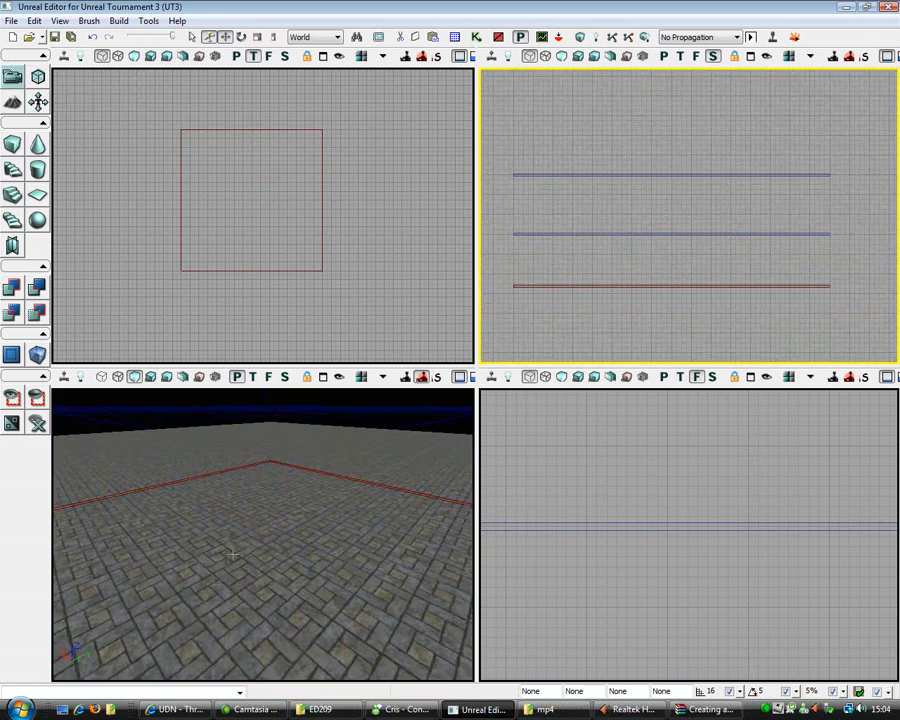
mouse_move(262, 534)
right_down()
mouse_move(268, 540)
mouse_move(268, 434)
mouse_move(270, 530)
mouse_move(272, 440)
right_up()
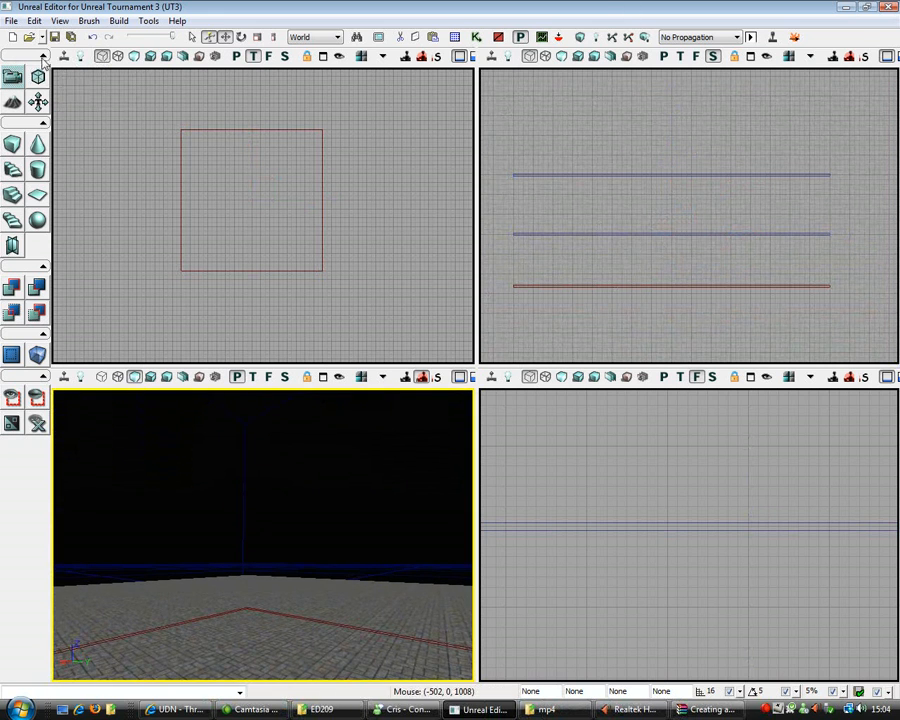
Save the map as ed209-play-test in the CustomMaps folder.
click(9, 22)
click(28, 80)
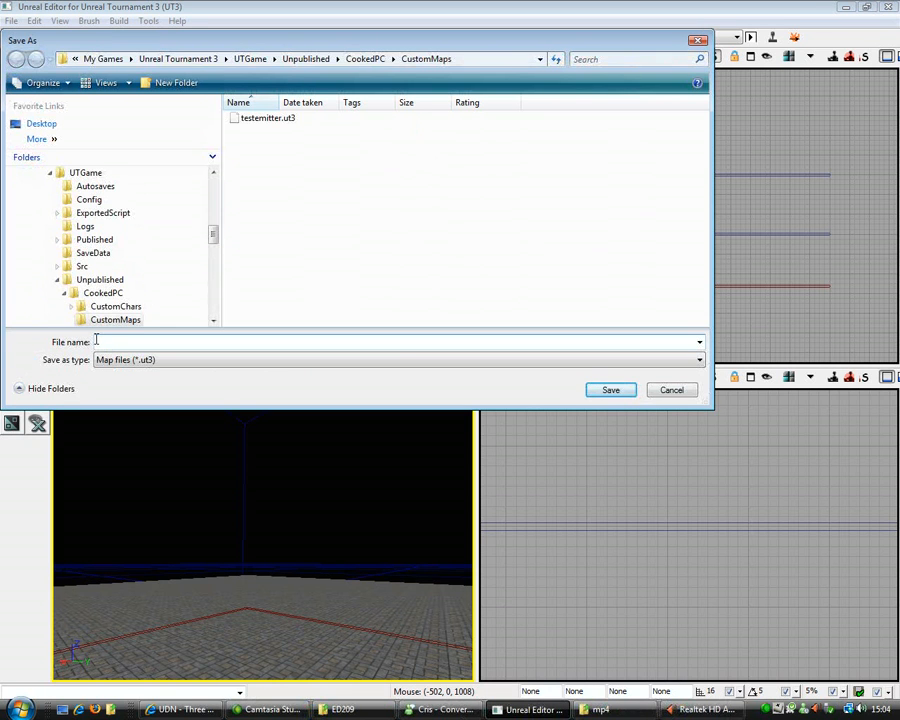
text(ed)
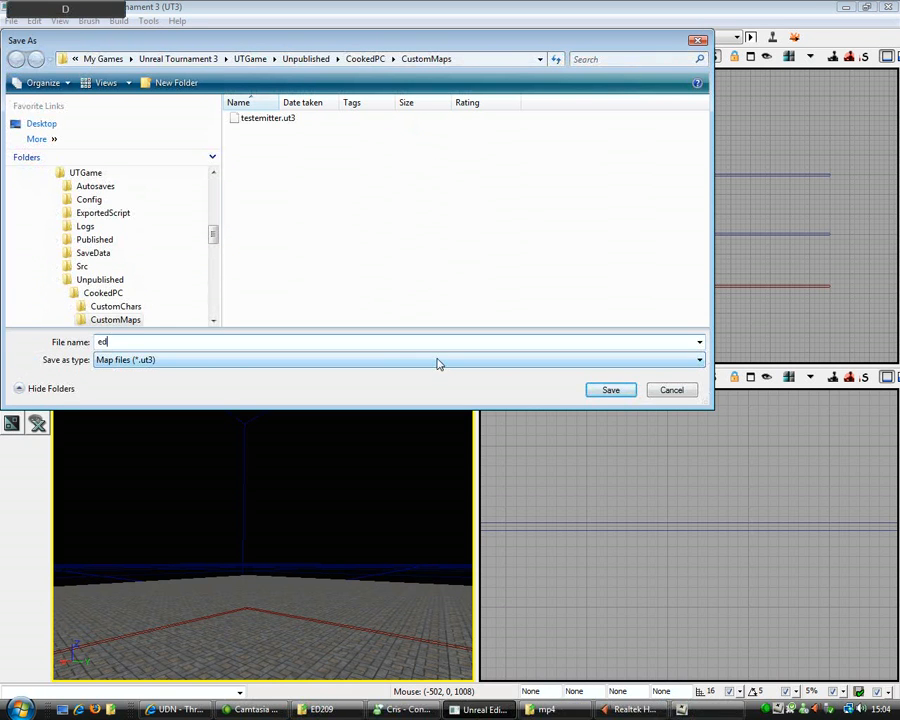
text(209-play-test)
key(Return)
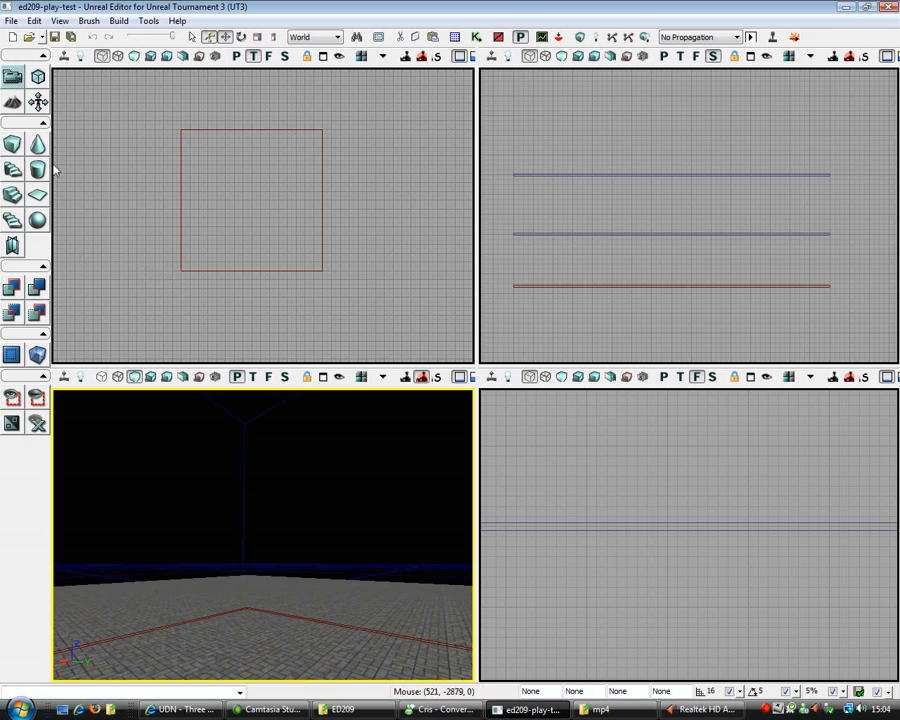
Build the whole level so the upper slab appears, and close the Map Check results.
right_drag(283, 436, 278, 489)
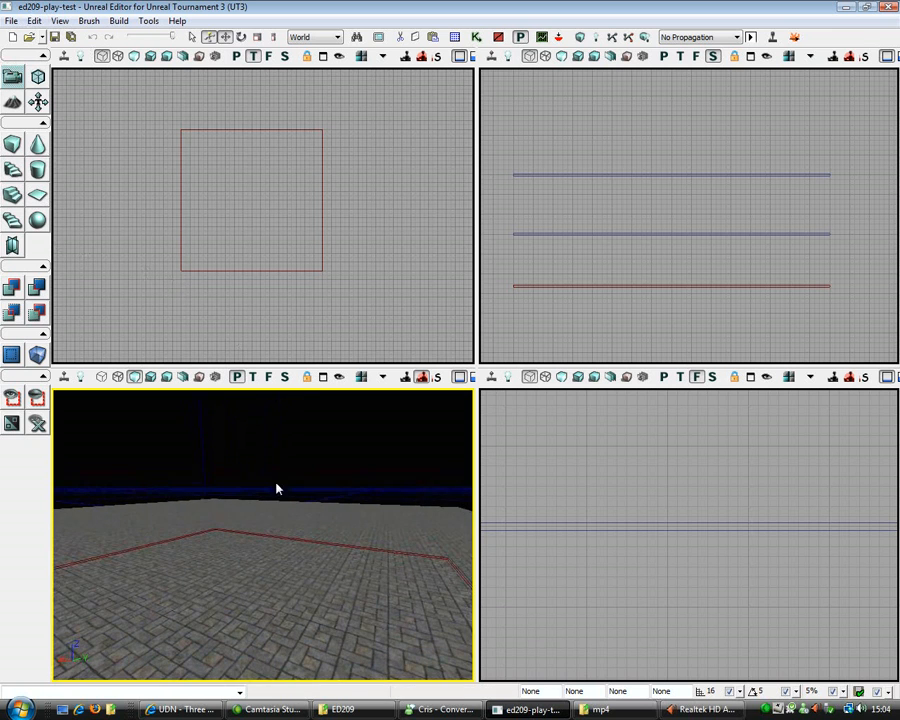
click(645, 37)
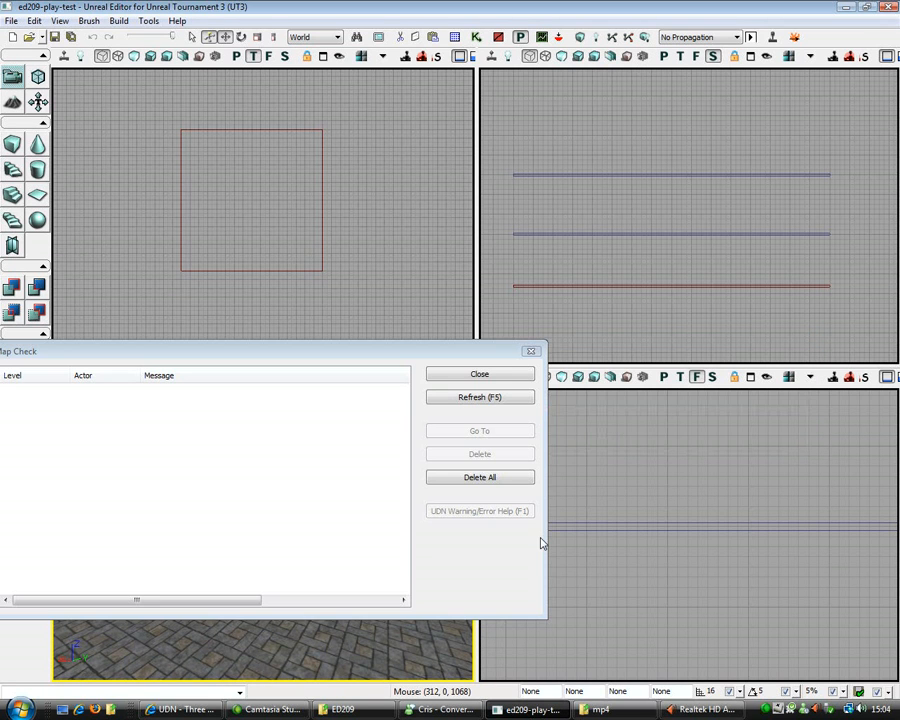
drag(467, 355, 658, 343)
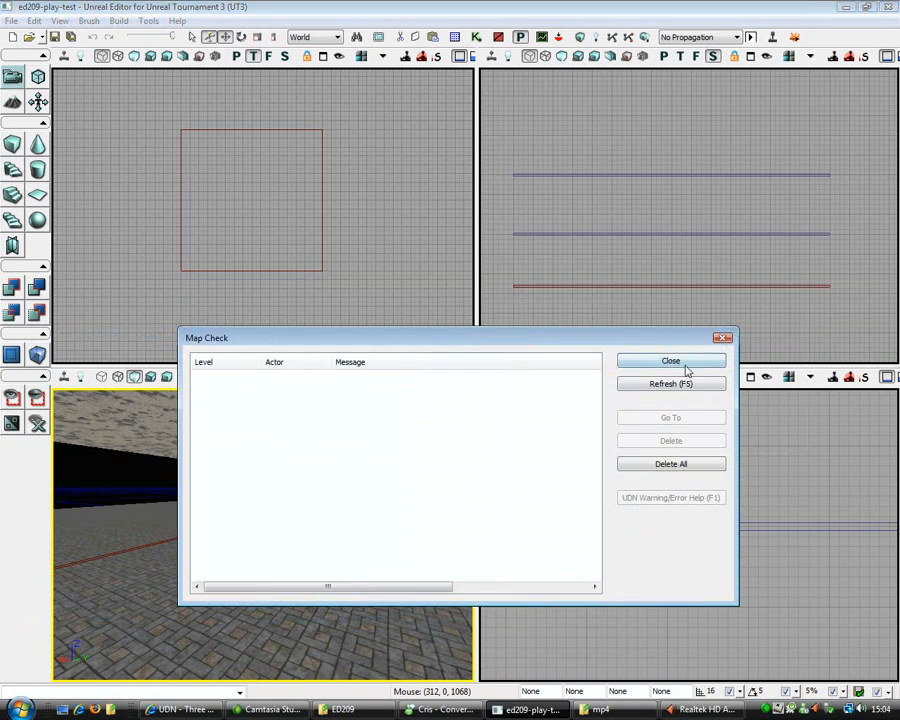
click(686, 366)
Apply the m_asc_floor_bsp_tile04 material to the underside of the upper slab, close the Generic browser and deselect the surface.
mouse_move(207, 523)
right_down()
mouse_move(207, 440)
mouse_move(217, 532)
right_up()
middle_drag(217, 532, 217, 490)
right_drag(217, 490, 217, 502)
middle_drag(217, 502, 217, 540)
right_drag(217, 540, 217, 420)
click(283, 487)
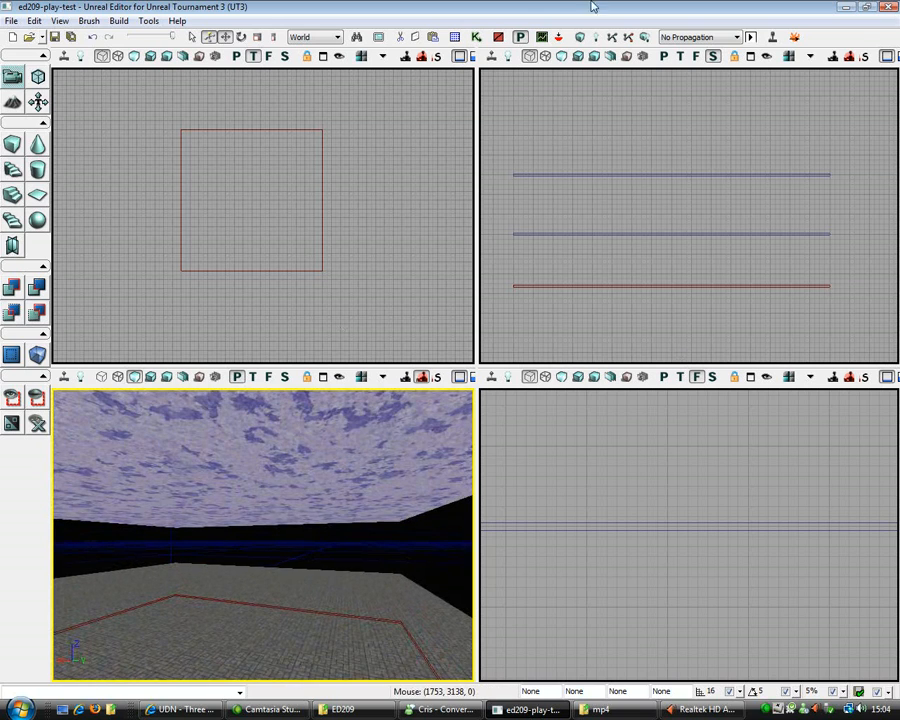
click(456, 38)
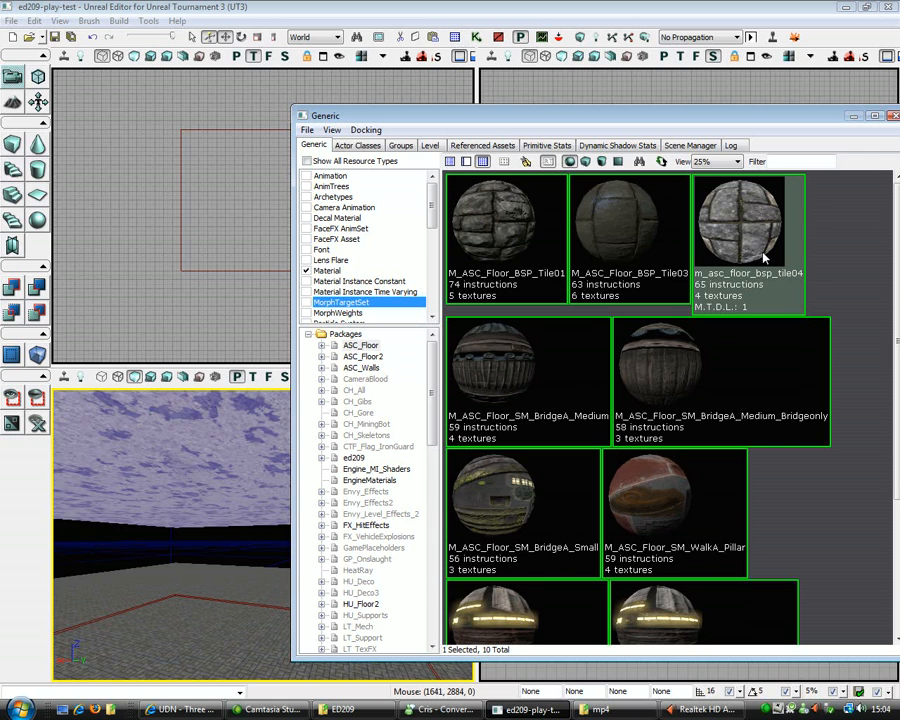
click(894, 116)
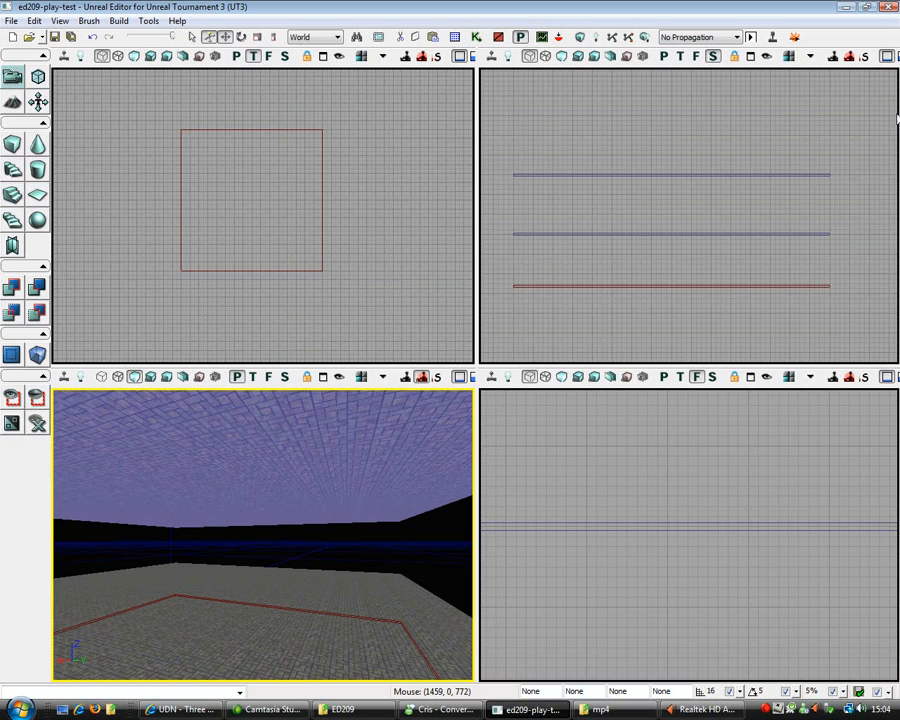
click(283, 537)
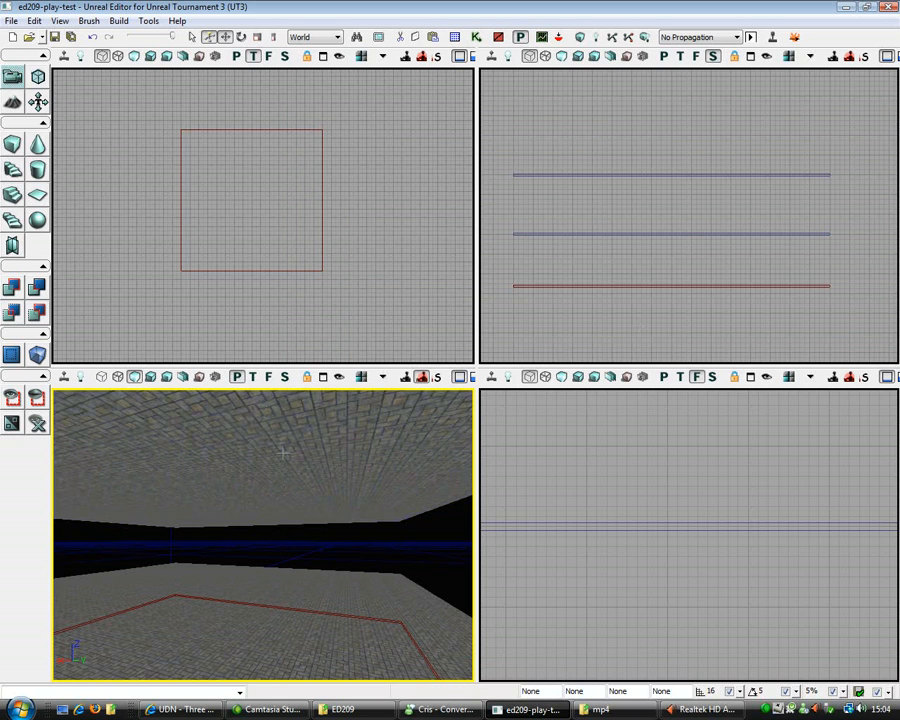
Narrow the red builder brush to a thin strip along the slab's edge by moving its opposite-side vertices across in Geometry Mode.
click(600, 172)
click(222, 272)
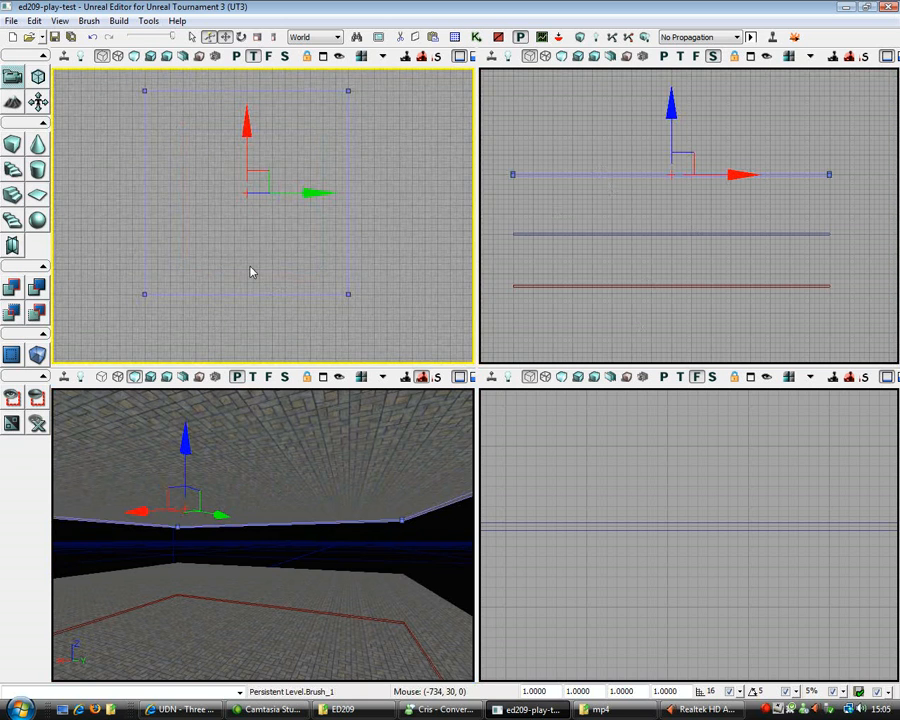
click(590, 287)
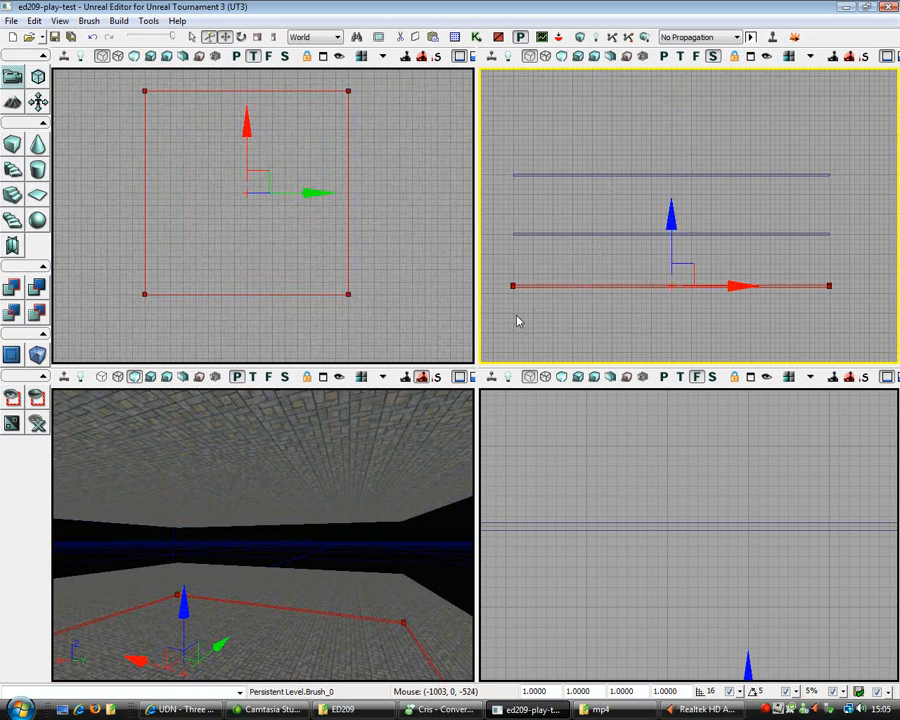
click(38, 102)
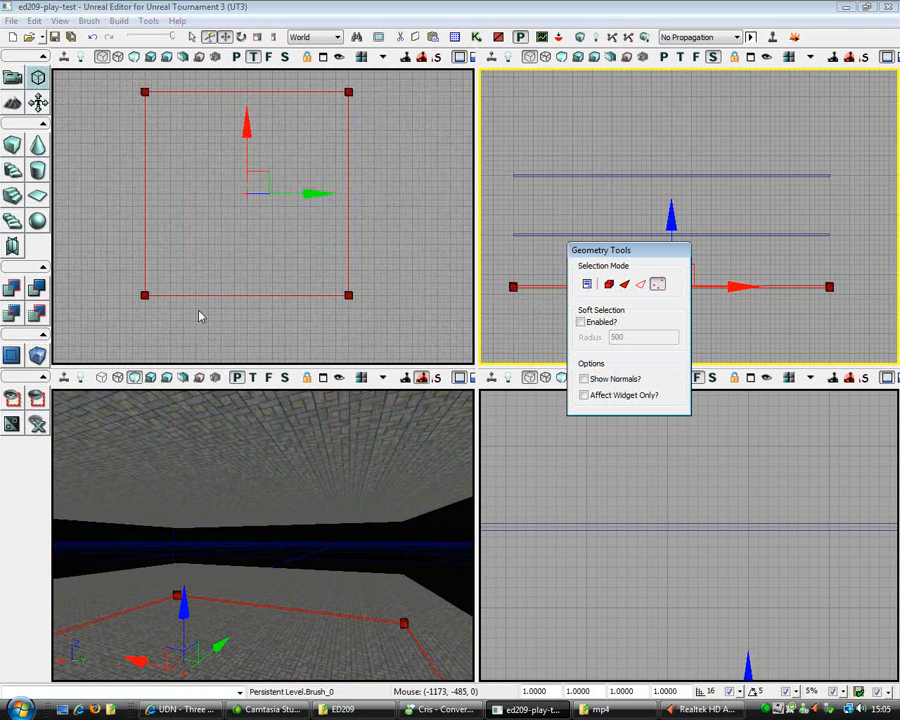
drag(173, 313, 193, 321)
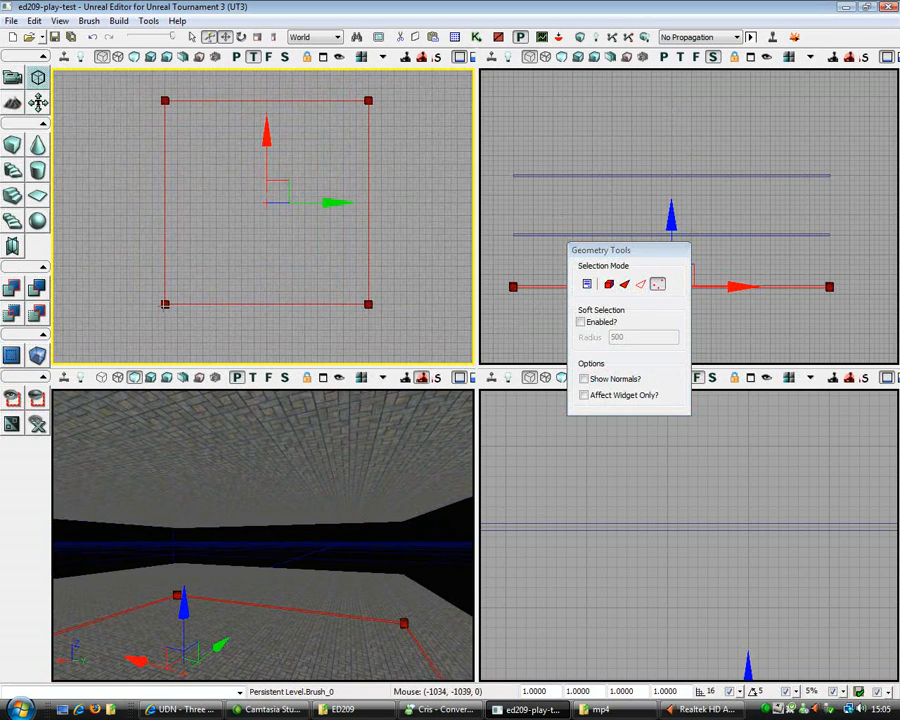
ctrl+click(164, 303)
ctrl+click(165, 100)
mouse_move(217, 103)
mouse_down()
mouse_move(420, 101)
mouse_move(203, 307)
mouse_up()
scroll(416, 101, up, 5)
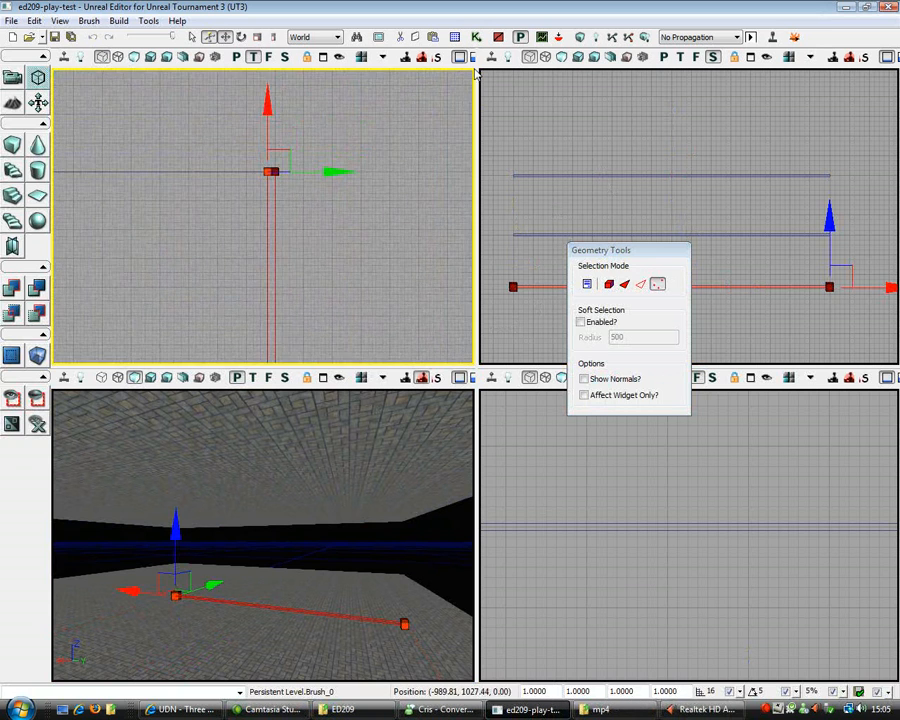
scroll(241, 169, up, 4)
drag(241, 169, 209, 215)
scroll(220, 138, up, 2)
drag(221, 138, 227, 138)
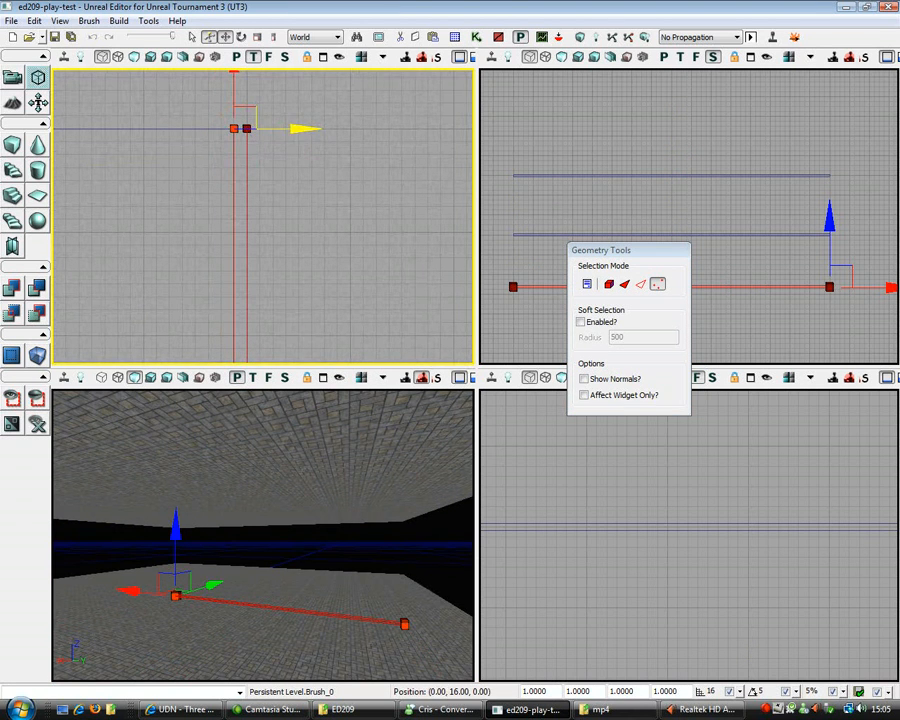
Raise the builder brush's top vertices in the front view to just below the upper slab.
click(848, 318)
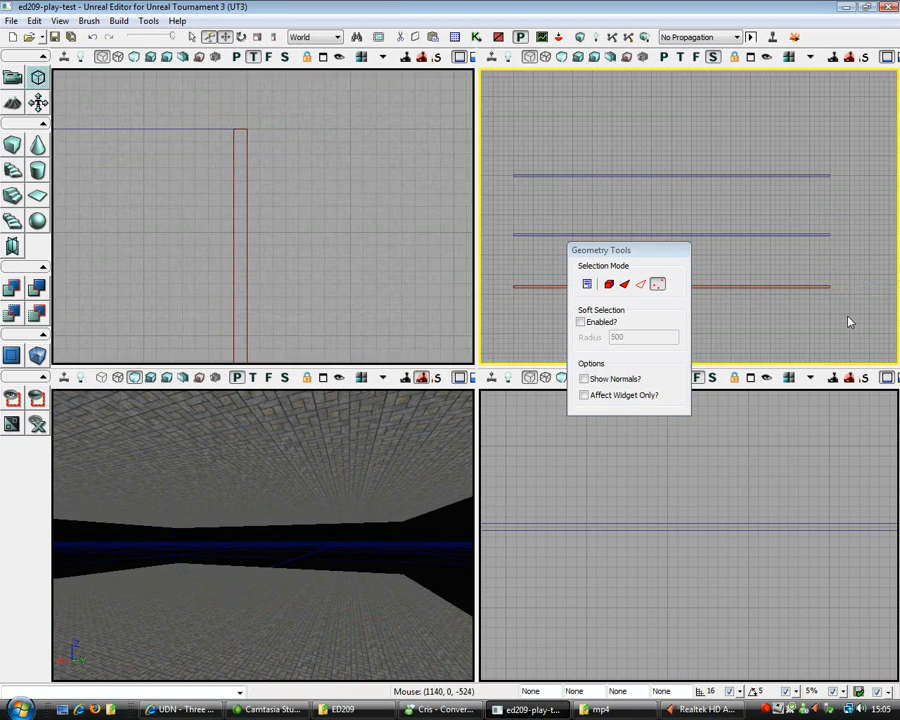
mouse_move(697, 539)
mouse_down()
mouse_move(697, 526)
mouse_move(697, 600)
mouse_move(741, 561)
mouse_move(637, 539)
mouse_move(637, 496)
mouse_move(580, 526)
mouse_up()
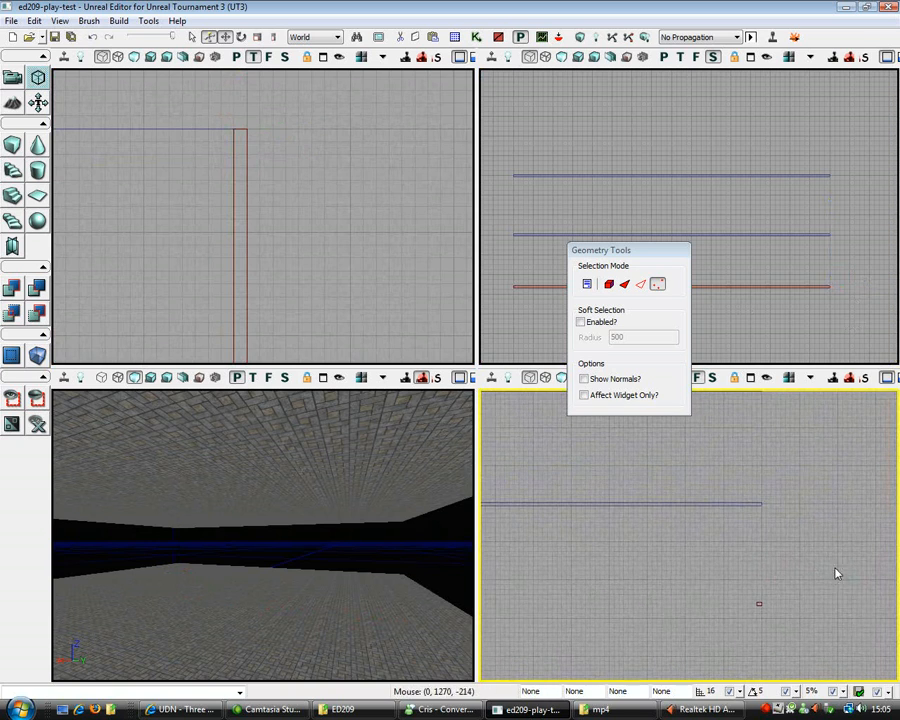
click(757, 605)
scroll(757, 541, up, 5)
drag(757, 541, 749, 541)
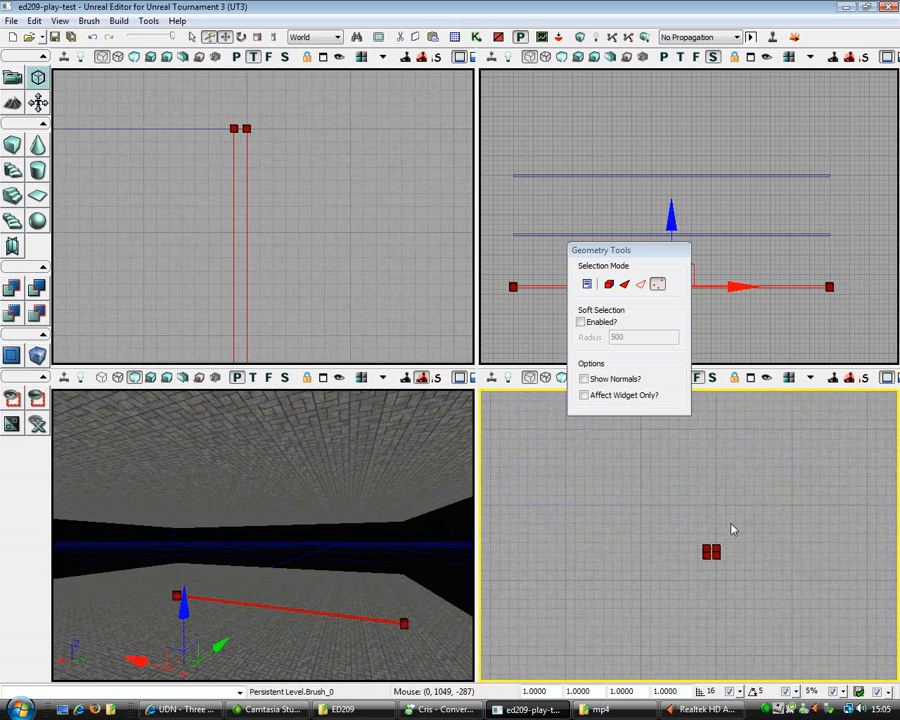
scroll(749, 535, up, 6)
ctrl+click(729, 567)
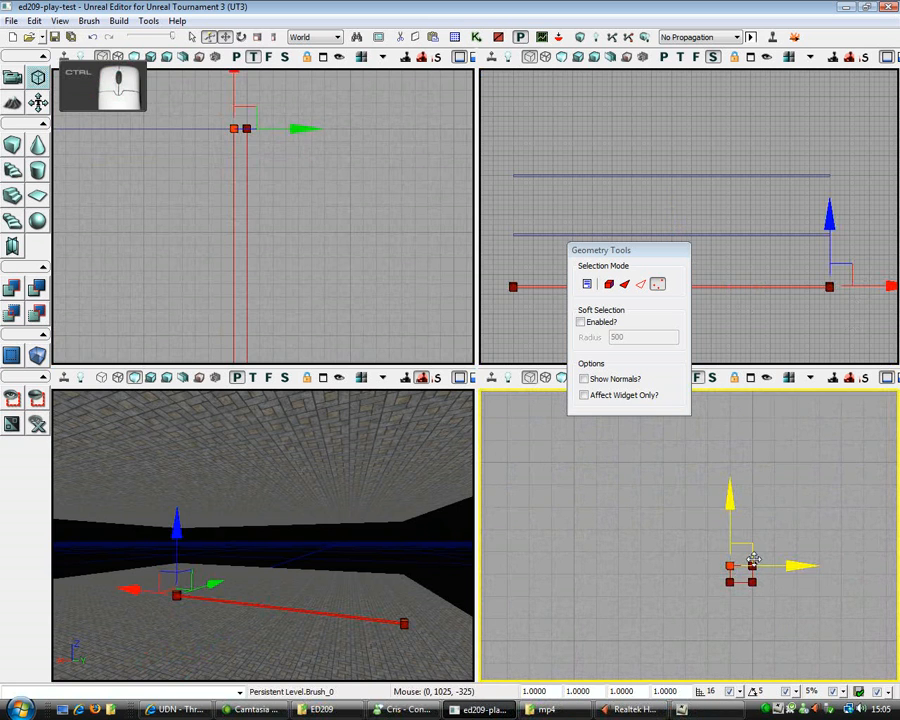
scroll(735, 500, down, 6)
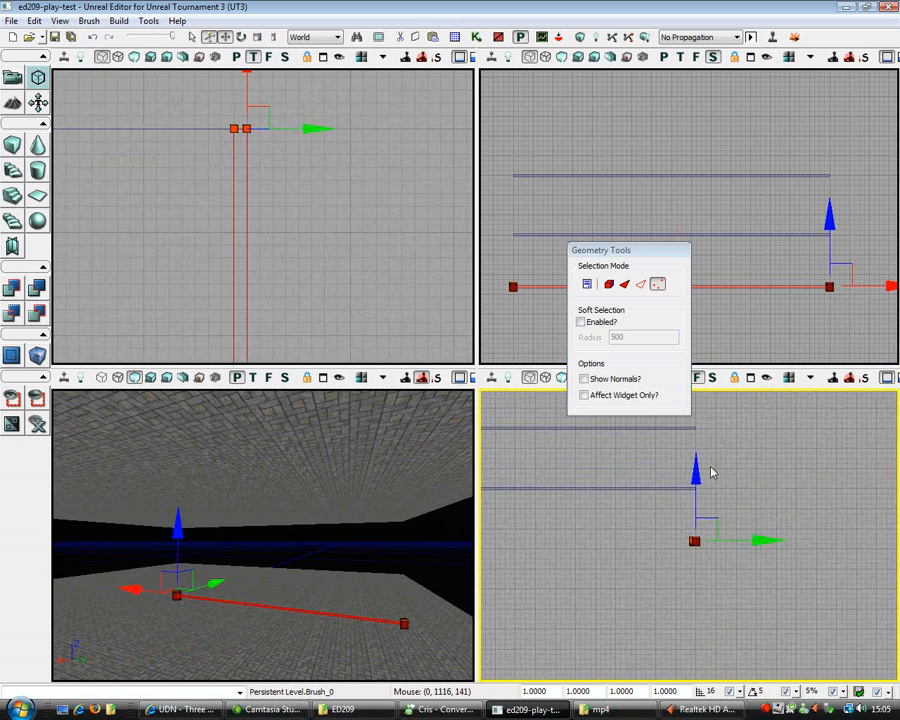
drag(696, 470, 696, 355)
scroll(696, 470, up, 4)
mouse_move(696, 470)
mouse_down()
mouse_move(669, 595)
mouse_move(680, 480)
mouse_move(686, 651)
mouse_move(675, 616)
mouse_up()
scroll(718, 556, up, 1)
drag(670, 428, 686, 552)
scroll(693, 552, up, 4)
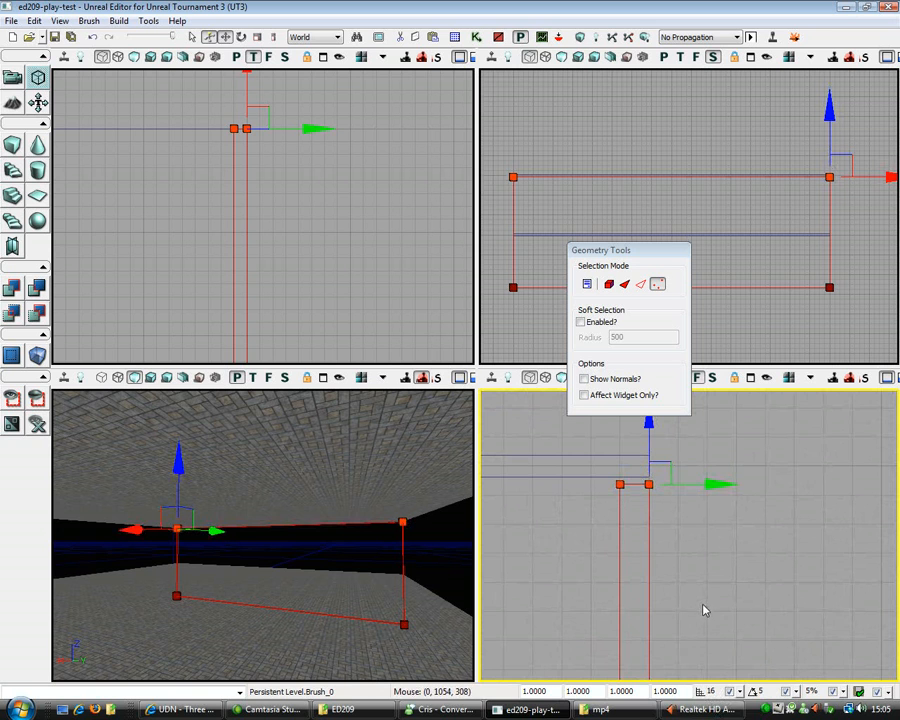
Reduce the grid snap to 4 and align the builder brush's top vertices with the underside of the upper slab.
drag(701, 543, 692, 523)
key(bracketleft)
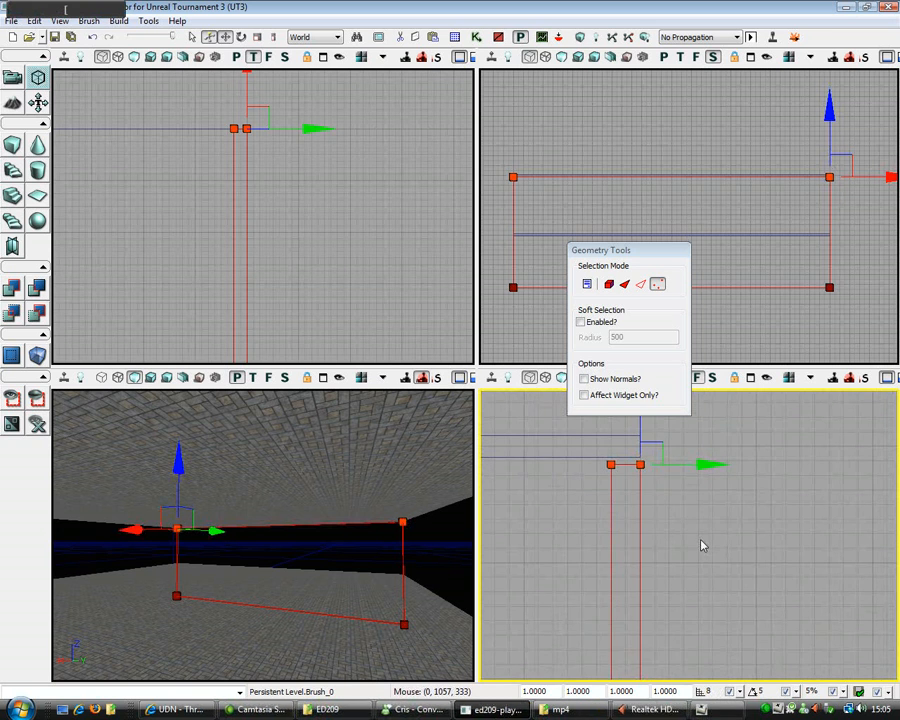
key(bracketleft)
right_drag(641, 446, 681, 485)
drag(635, 457, 639, 461)
scroll(633, 452, down, 3)
mouse_move(633, 452)
right_down()
mouse_move(585, 302)
mouse_move(605, 222)
mouse_move(612, 20)
right_up()
right_drag(644, 510, 669, 555)
scroll(669, 555, down, 4)
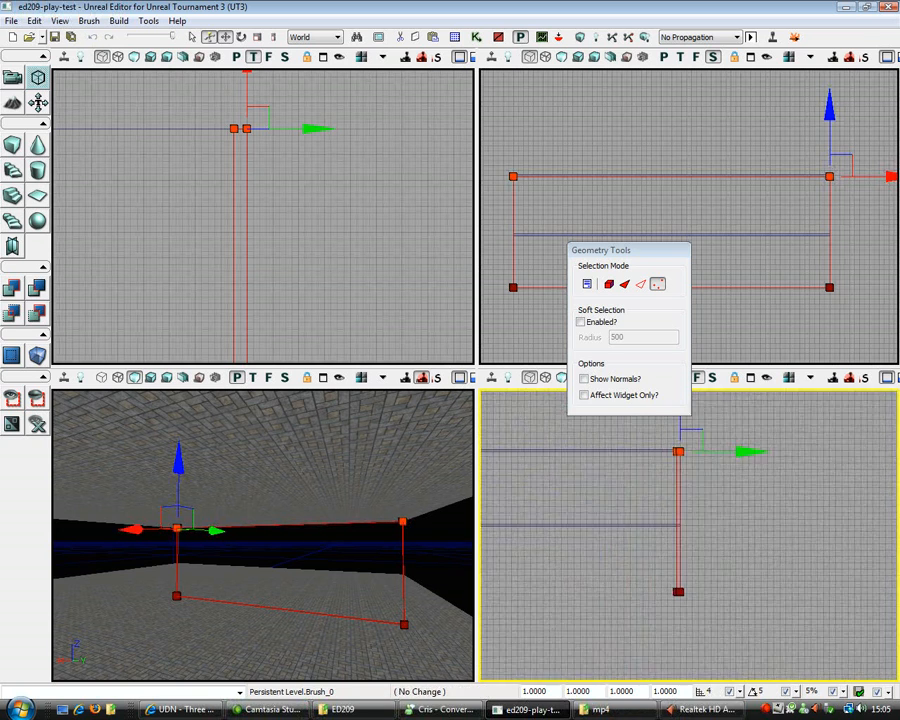
Raise the builder brush's bottom vertices in the front view until they meet the top surface of the floor slab.
scroll(665, 620, up, 1)
click(673, 622)
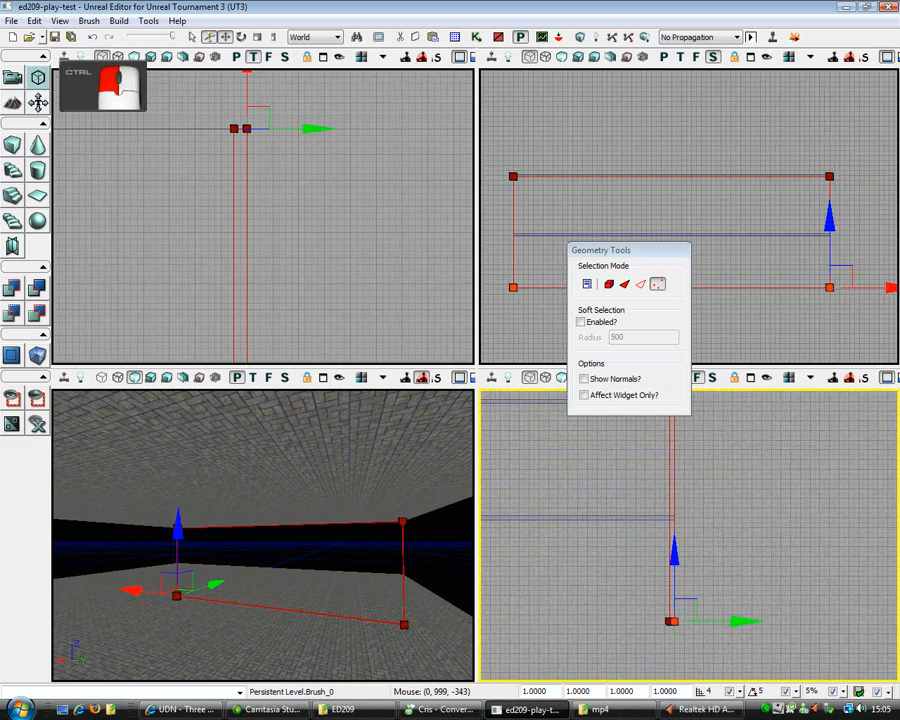
drag(670, 582, 670, 475)
right_drag(669, 607, 682, 678)
click(617, 504)
mouse_move(617, 504)
right_down()
mouse_move(627, 583)
mouse_move(631, 561)
mouse_move(640, 569)
right_up()
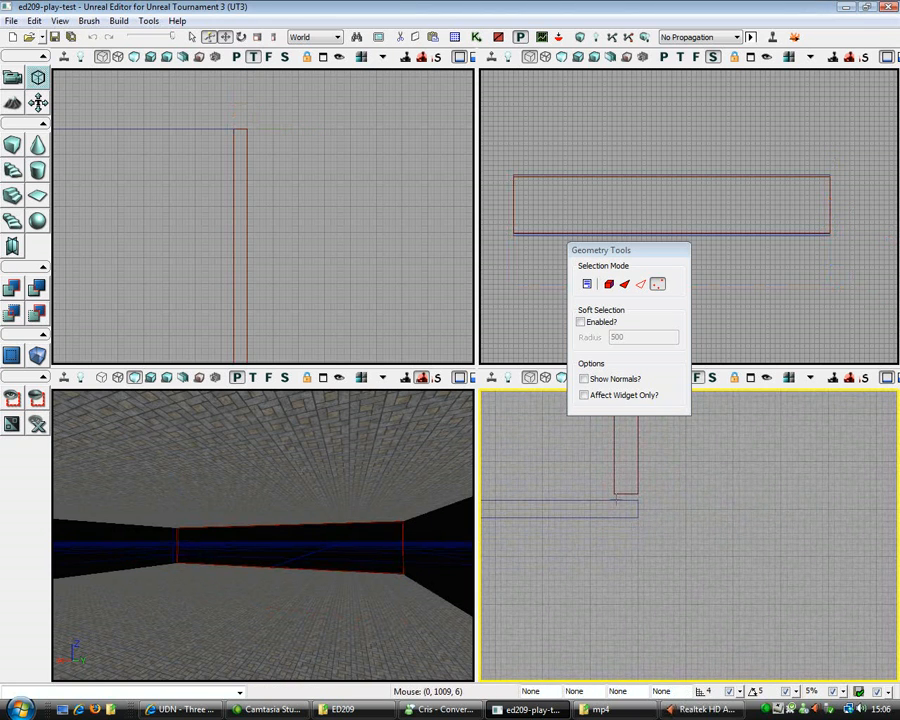
click(632, 486)
click(638, 495)
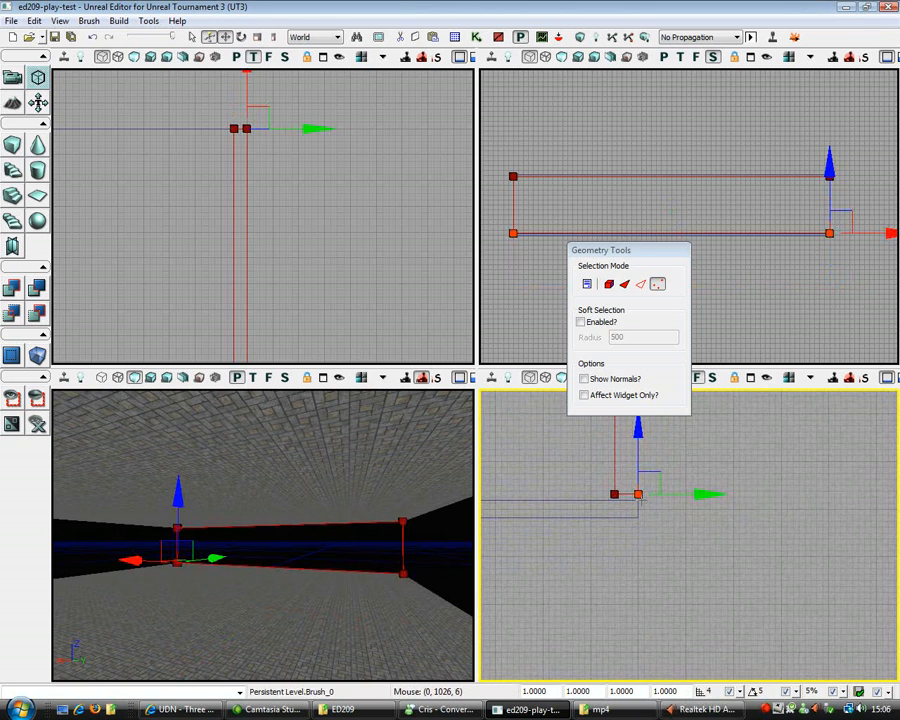
ctrl+click(614, 494)
drag(618, 451, 618, 457)
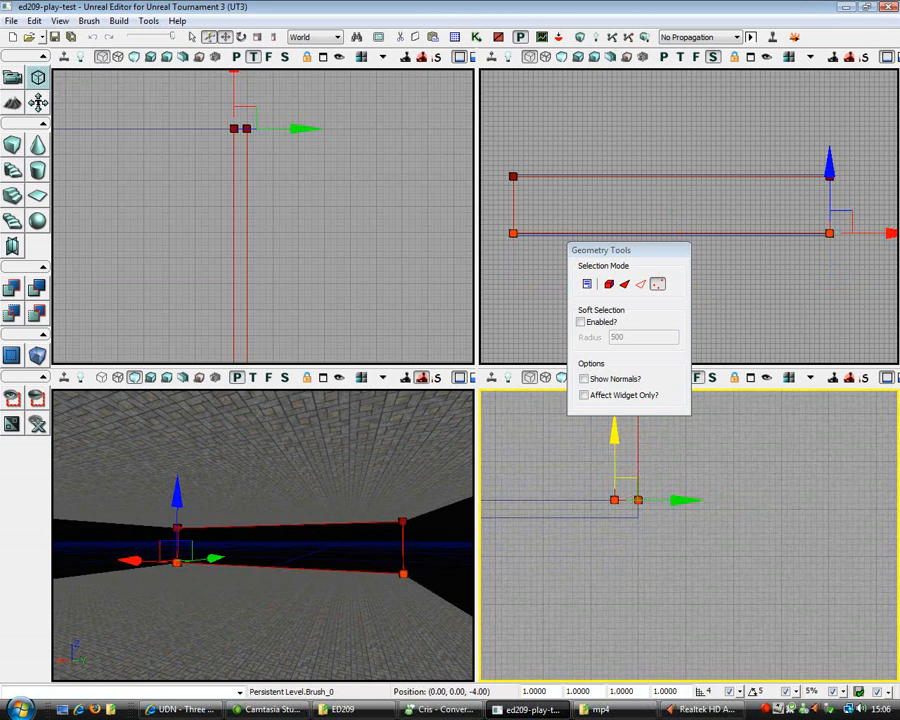
Add the wall-shaped builder brush to the level as solid geometry along the slabs' edge.
right_drag(261, 195, 112, 180)
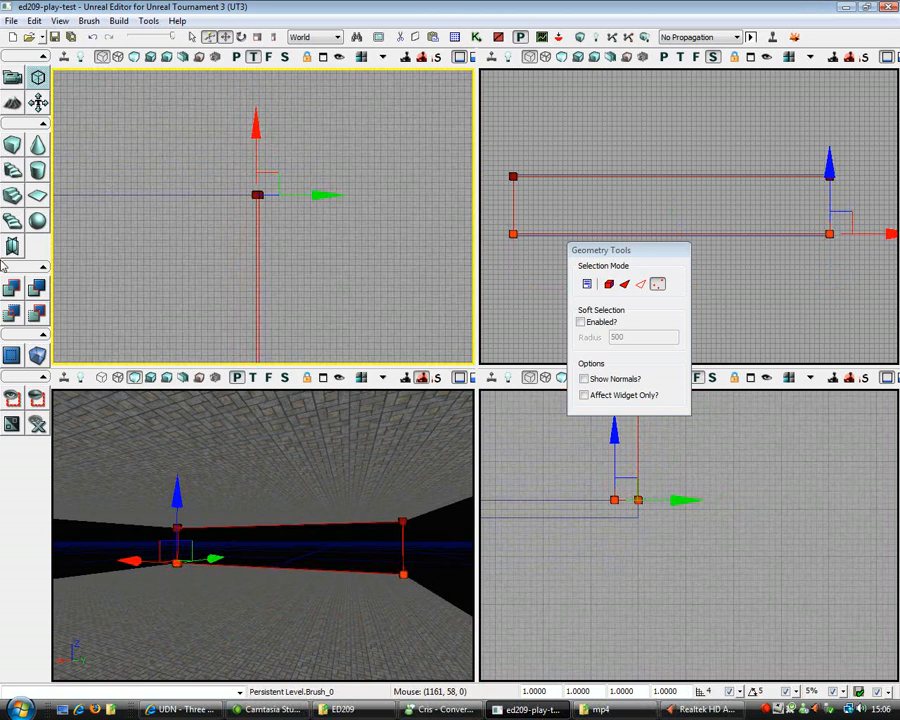
click(4, 294)
right_drag(398, 241, 318, 150)
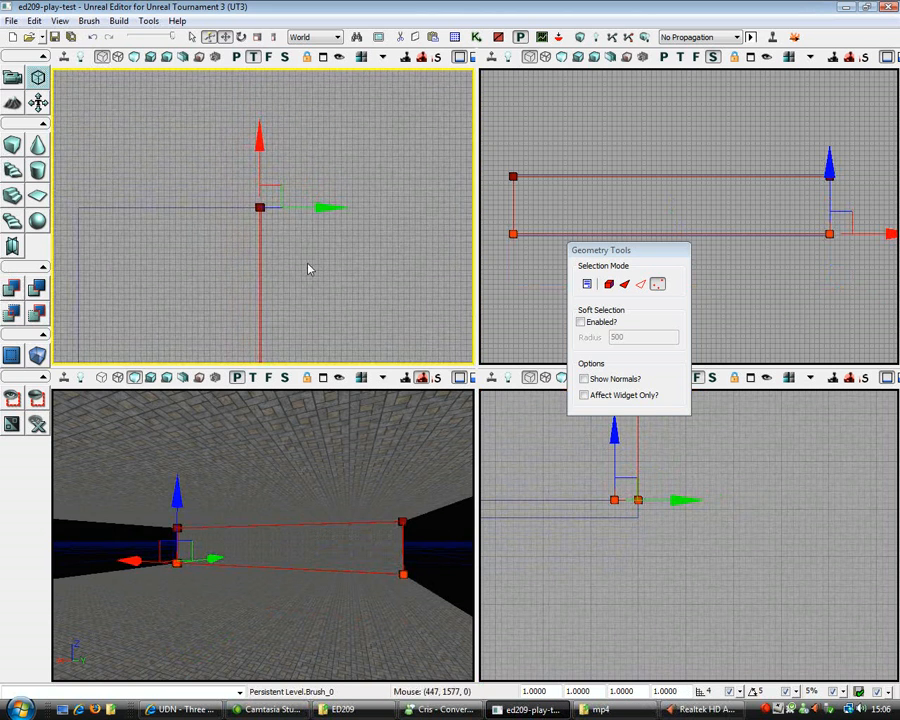
Leave Geometry Mode, move the wall brush to the opposite edge of the slabs, and add it as a second wall.
click(12, 78)
right_drag(178, 255, 192, 207)
drag(323, 157, 142, 157)
mouse_move(142, 157)
right_down()
mouse_move(451, 191)
mouse_move(180, 178)
right_up()
scroll(263, 216, up, 3)
scroll(263, 216, up, 3)
mouse_move(361, 86)
right_down()
mouse_move(317, 119)
mouse_move(284, 163)
right_up()
drag(289, 131, 254, 136)
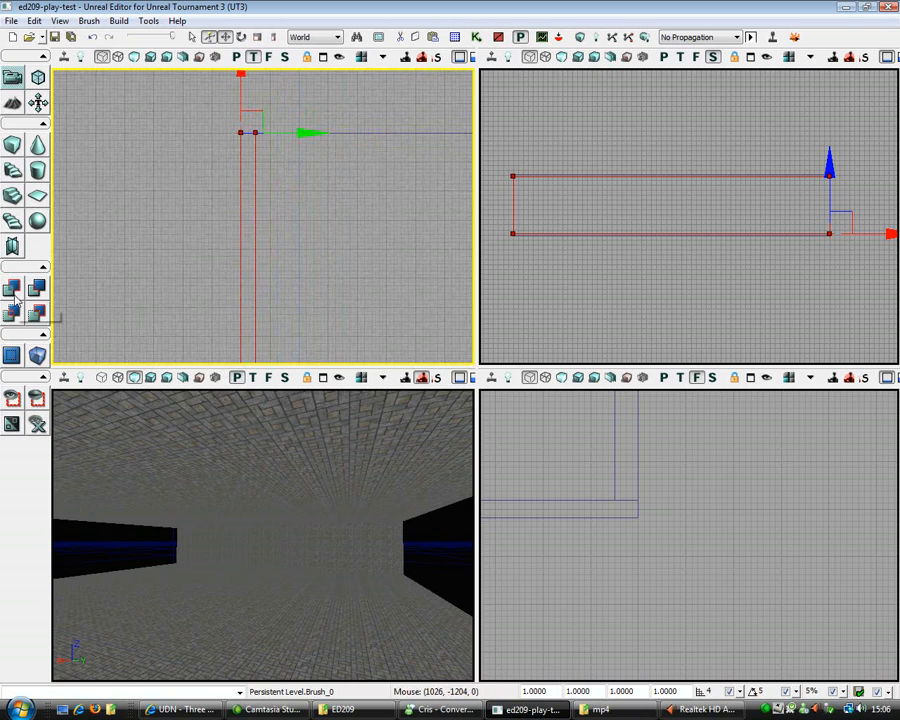
drag(323, 606, 366, 584)
Move the wall brush to the middle of the room and rotate it 90 degrees in the top view.
mouse_move(365, 236)
mouse_down()
mouse_move(344, 294)
mouse_move(374, 306)
mouse_move(314, 280)
mouse_move(141, 171)
mouse_up()
drag(117, 101, 251, 92)
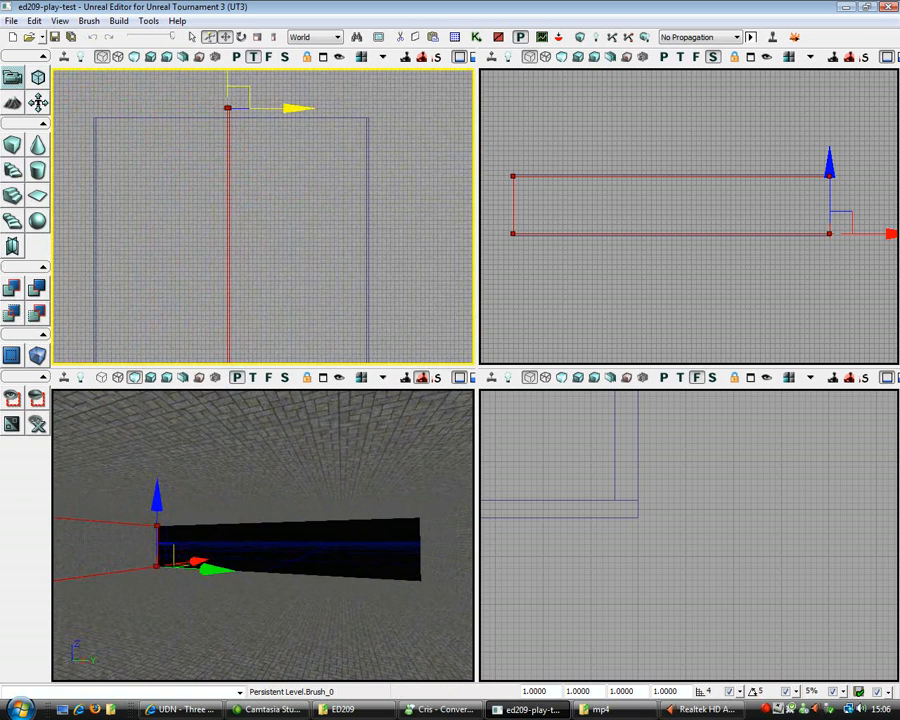
click(241, 38)
mouse_move(228, 172)
mouse_down()
mouse_move(265, 163)
mouse_move(295, 107)
mouse_move(271, 161)
mouse_up()
click(225, 37)
Move the rotated wall brush to the open end of the room and align its outer face with the side walls' ends.
mouse_move(255, 94)
mouse_down()
mouse_move(229, 105)
mouse_move(138, 103)
mouse_move(128, 111)
mouse_move(358, 158)
mouse_up()
drag(203, 187, 229, 200)
scroll(229, 200, up, 12)
scroll(209, 207, up, 6)
mouse_move(117, 137)
mouse_down()
mouse_move(209, 207)
mouse_move(176, 195)
mouse_move(136, 141)
mouse_up()
scroll(115, 129, down, 10)
drag(263, 216, 60, 201)
scroll(263, 216, up, 6)
mouse_move(263, 216)
mouse_down()
mouse_move(312, 218)
mouse_move(389, 250)
mouse_up()
scroll(389, 250, up, 6)
drag(396, 199, 343, 239)
scroll(343, 239, up, 6)
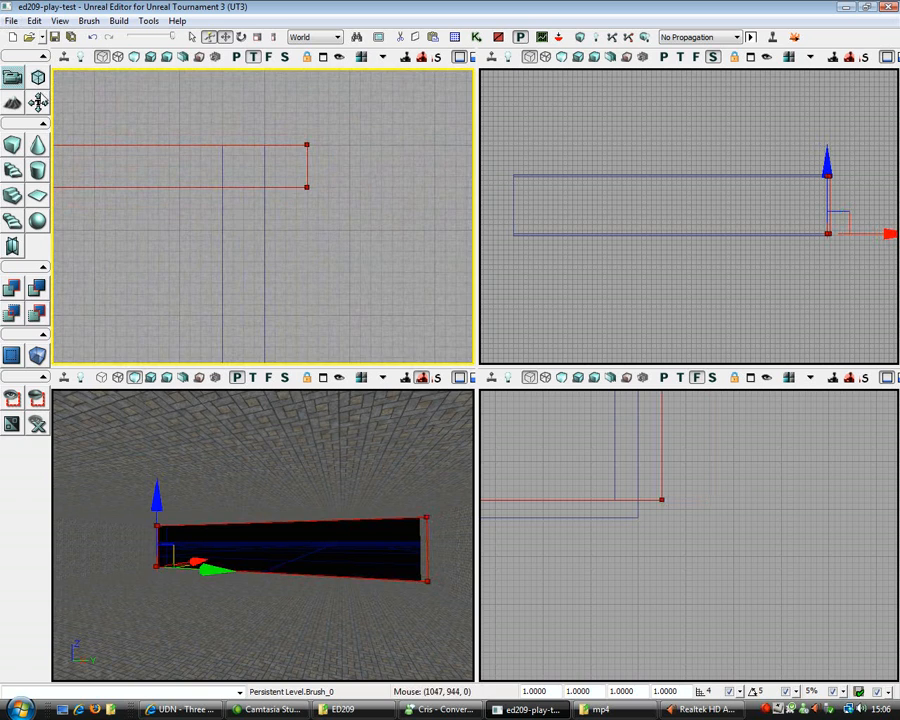
In Geometry Mode, pull the vertices at the end of the wall brush in to the side wall's inner face.
click(39, 101)
click(29, 58)
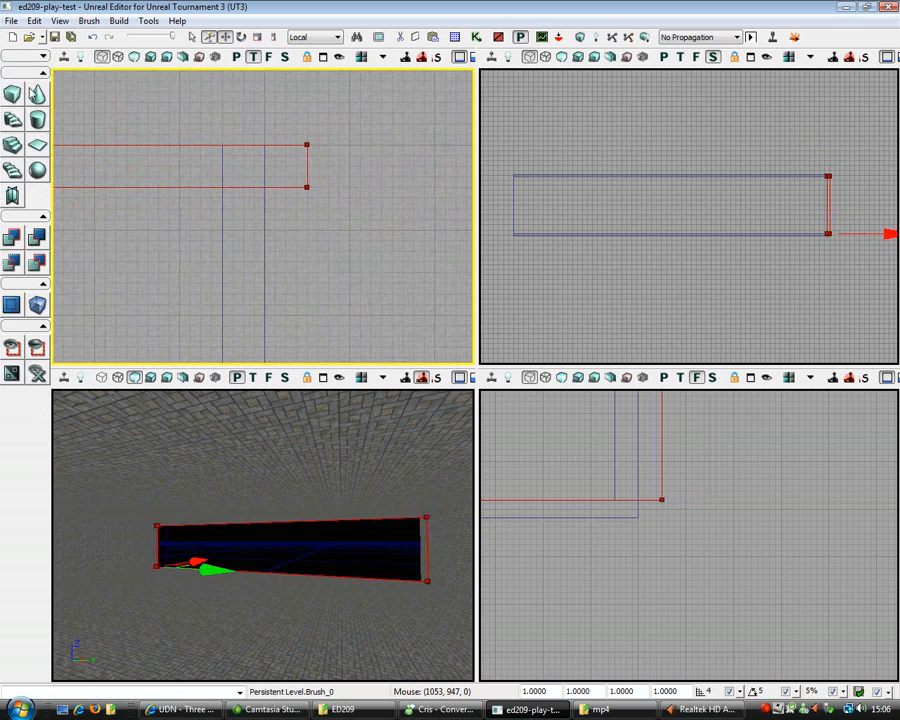
click(29, 57)
click(38, 77)
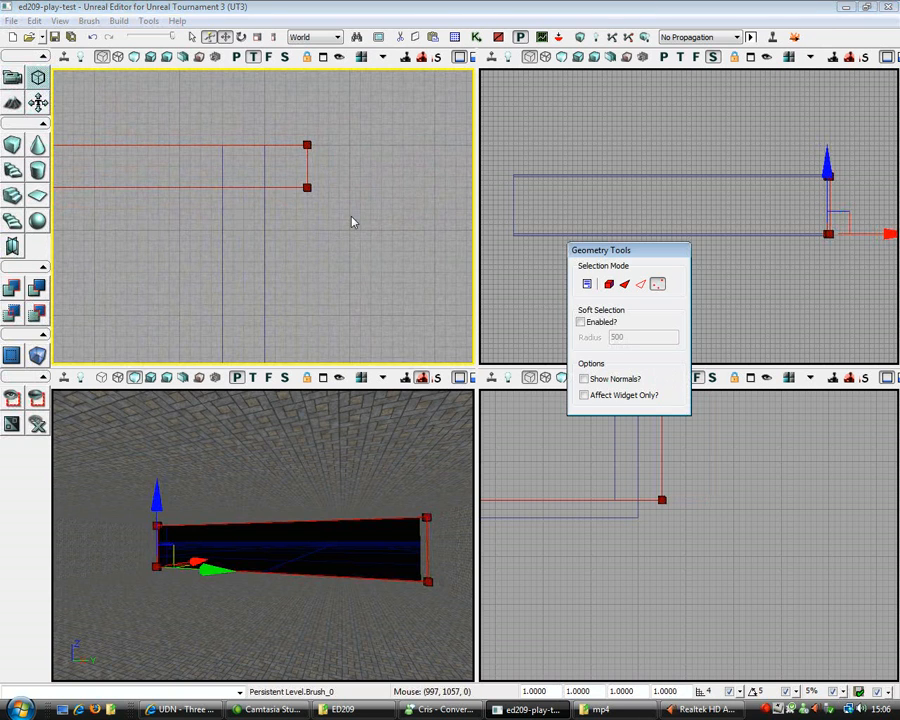
ctrl+click(307, 187)
click(307, 145)
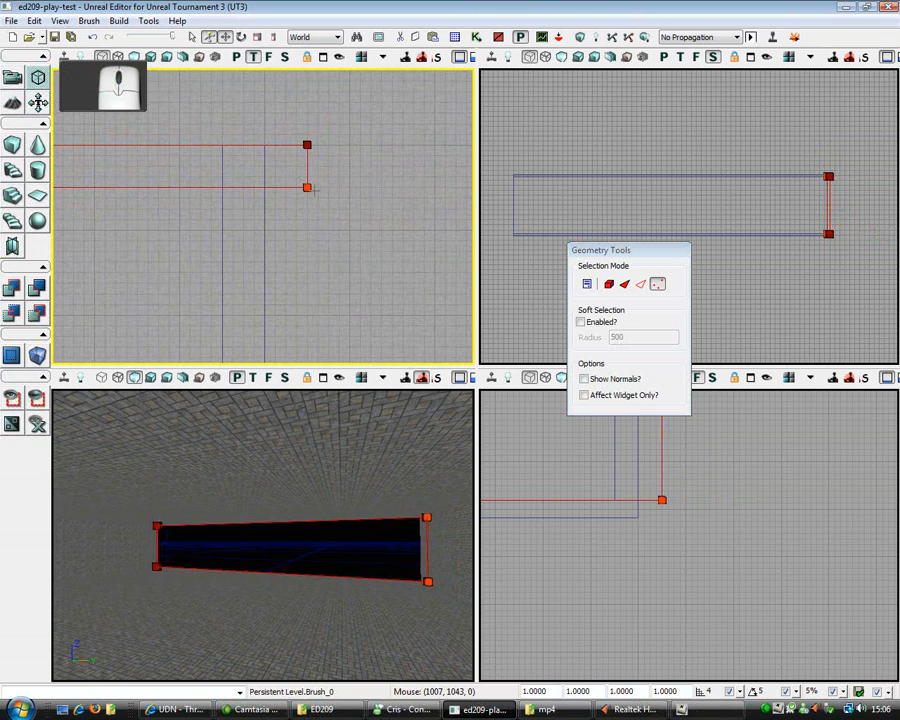
drag(307, 187, 340, 189)
scroll(326, 222, down, 2)
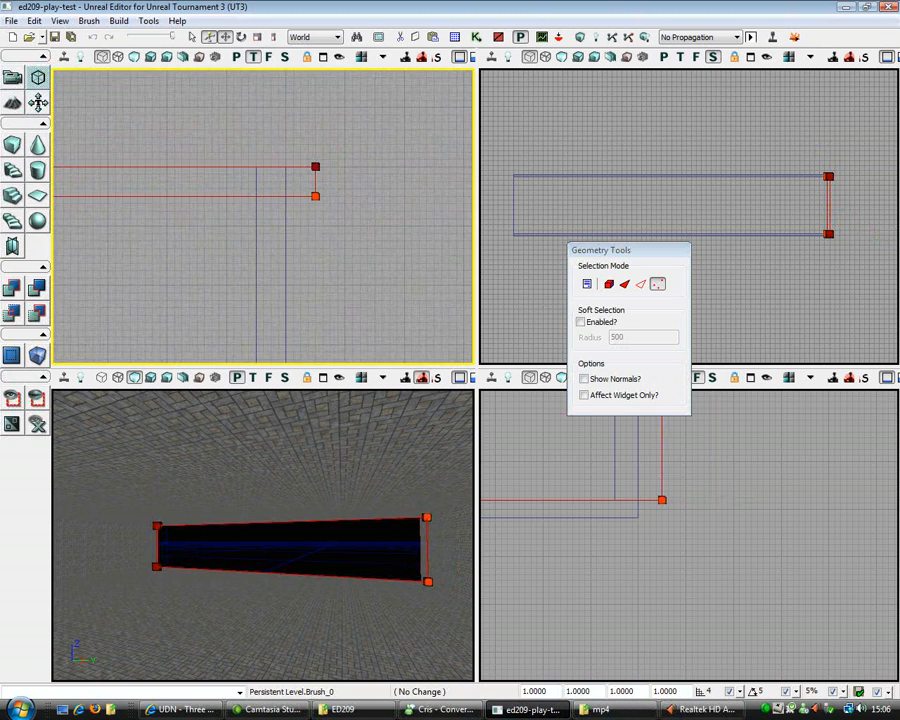
click(314, 167)
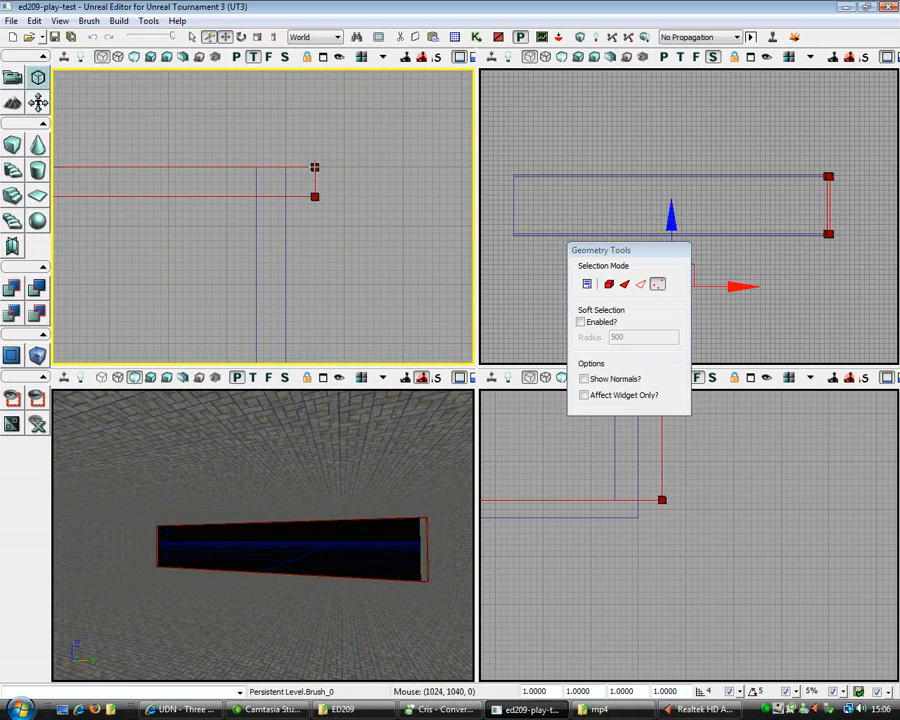
drag(350, 166, 292, 167)
click(315, 197)
drag(340, 196, 281, 196)
Leave Geometry Mode and add the shortened brush to the level as the third wall.
click(13, 80)
scroll(204, 214, down, 8)
drag(227, 251, 232, 267)
scroll(217, 225, up, 15)
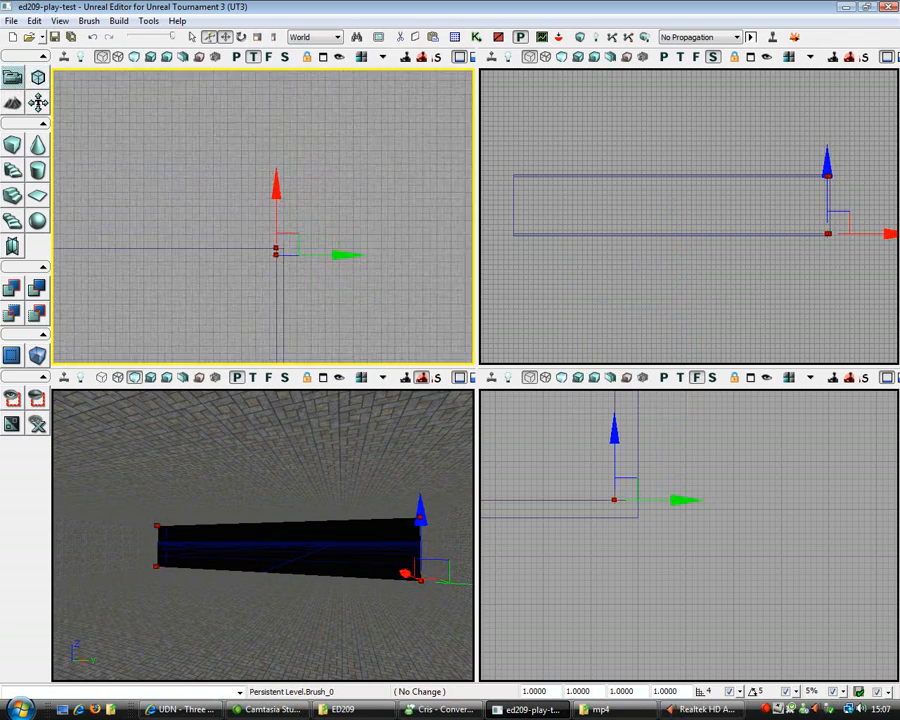
drag(217, 225, 390, 146)
scroll(262, 216, down, 12)
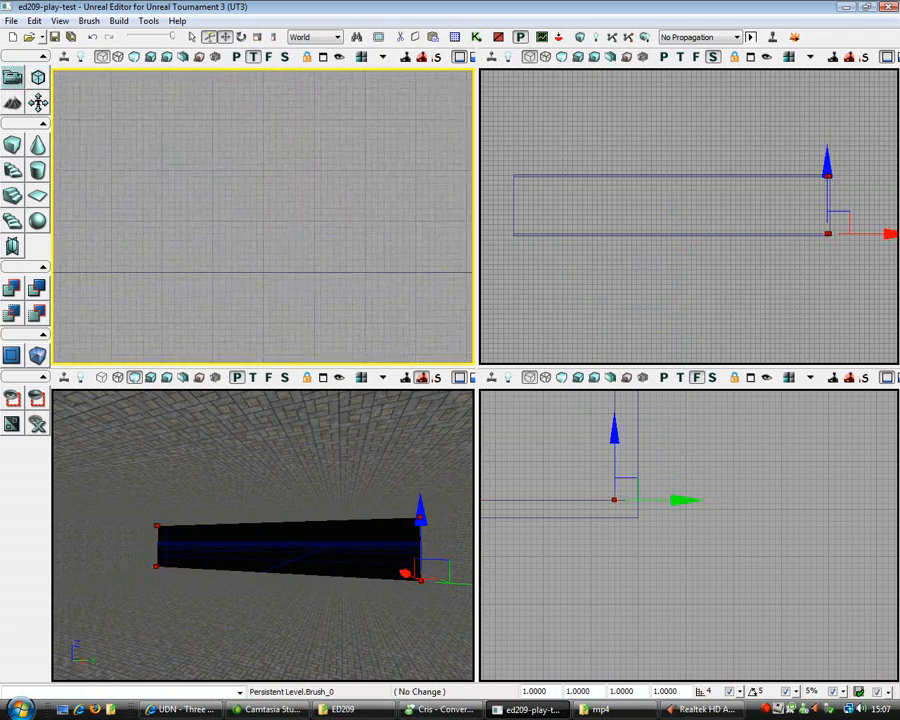
mouse_move(314, 257)
mouse_down()
mouse_move(540, 236)
mouse_move(468, 226)
mouse_move(342, 241)
mouse_up()
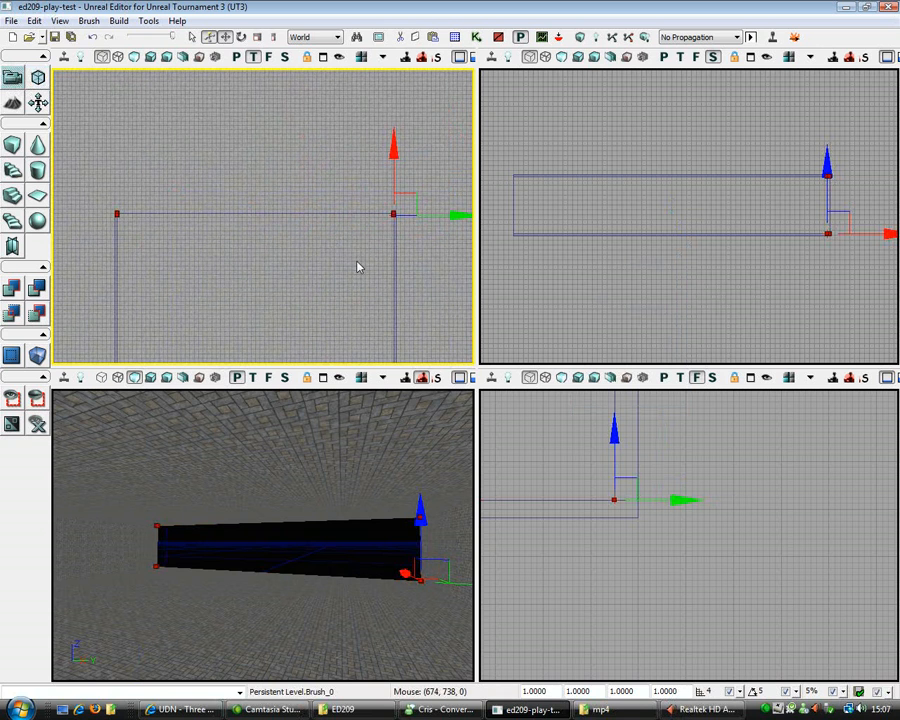
click(15, 290)
Move the wall brush to the remaining open end, flush with the side walls' ends, and add it as the fourth wall.
mouse_move(385, 281)
mouse_down()
mouse_move(402, 350)
mouse_move(352, 141)
mouse_move(357, 101)
mouse_move(324, 146)
mouse_move(324, 246)
mouse_up()
scroll(385, 281, down, 4)
scroll(378, 118, up, 5)
mouse_move(300, 147)
mouse_down()
mouse_move(507, 346)
mouse_move(473, 317)
mouse_up()
scroll(297, 203, up, 3)
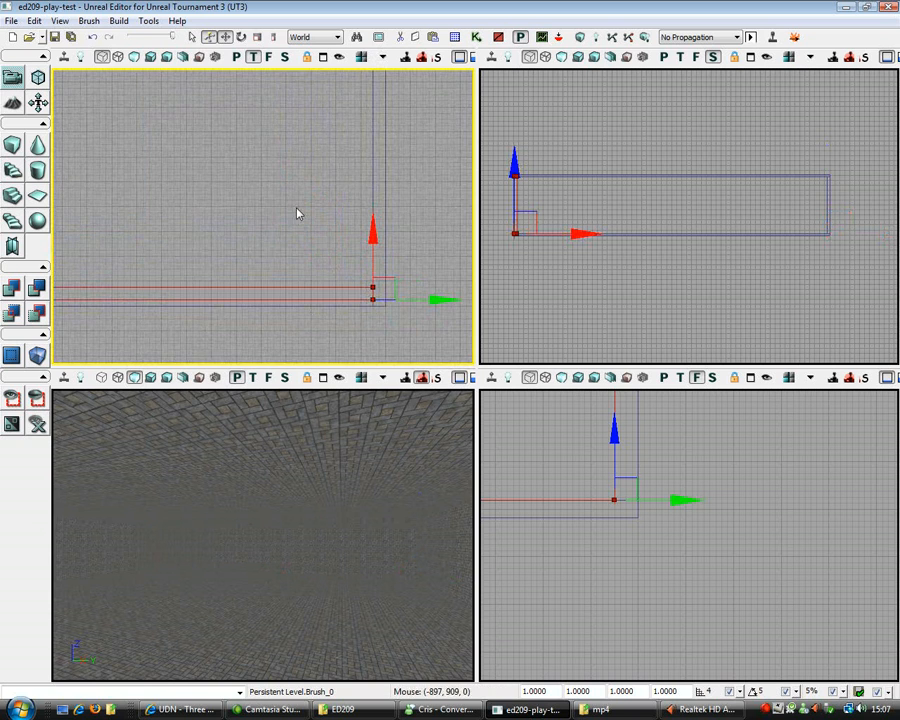
drag(372, 232, 372, 238)
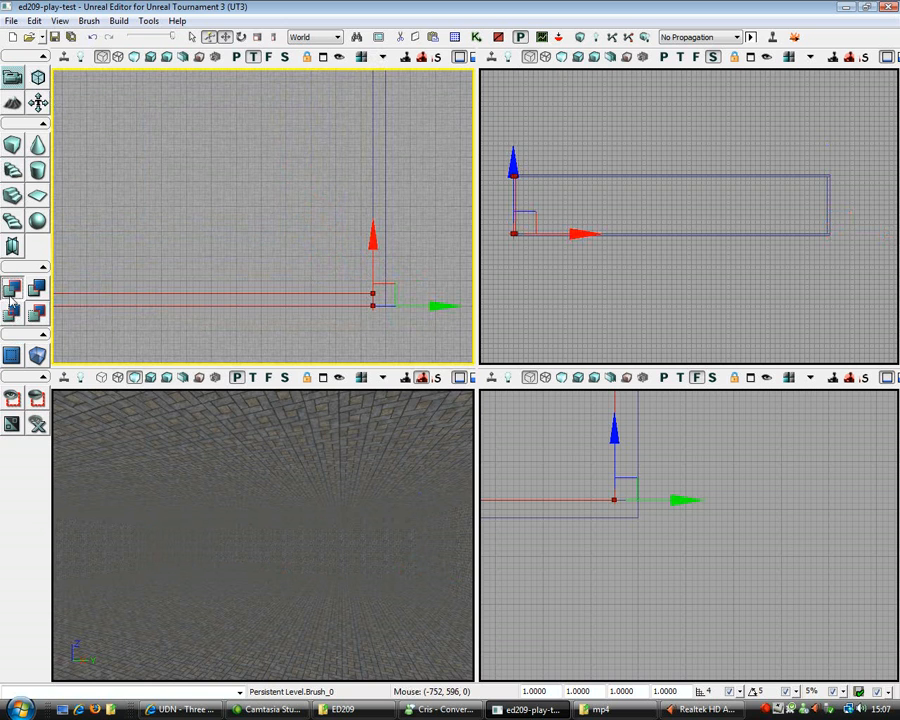
scroll(124, 262, down, 4)
drag(167, 137, 185, 182)
scroll(185, 182, up, 2)
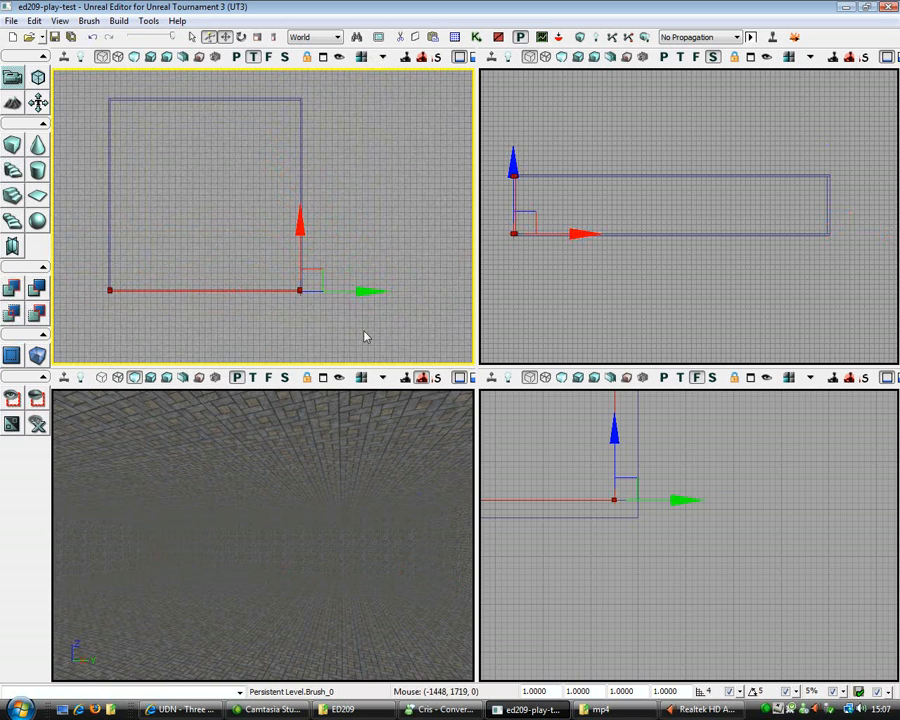
Reset the builder brush to a cube, leaving it outside the room, and deselect it.
click(14, 145)
click(35, 145)
click(12, 194)
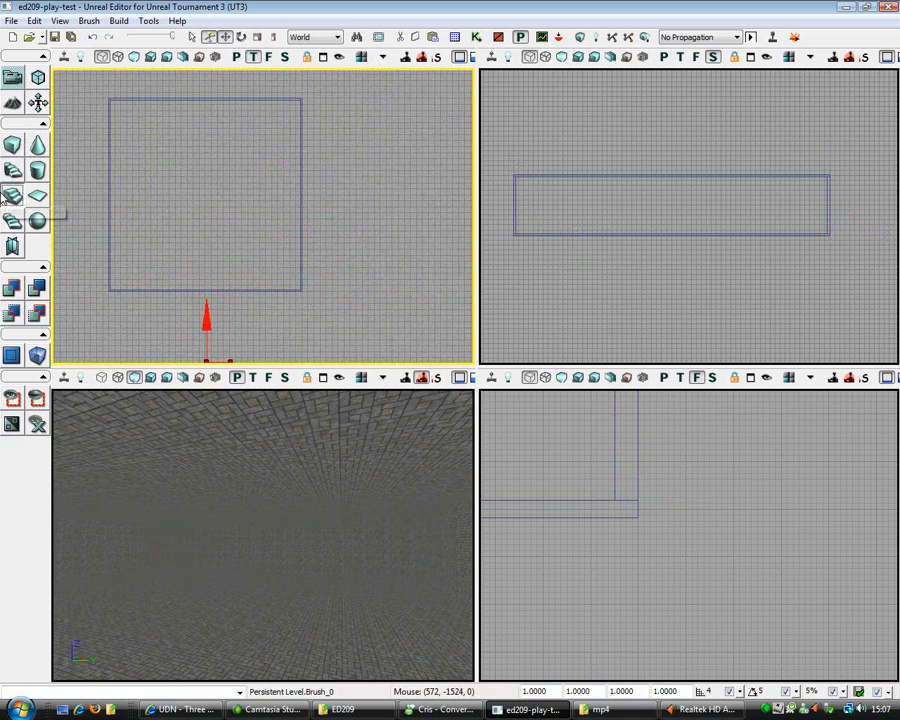
drag(83, 261, 93, 104)
click(12, 170)
click(38, 170)
click(37, 145)
click(12, 145)
click(398, 188)
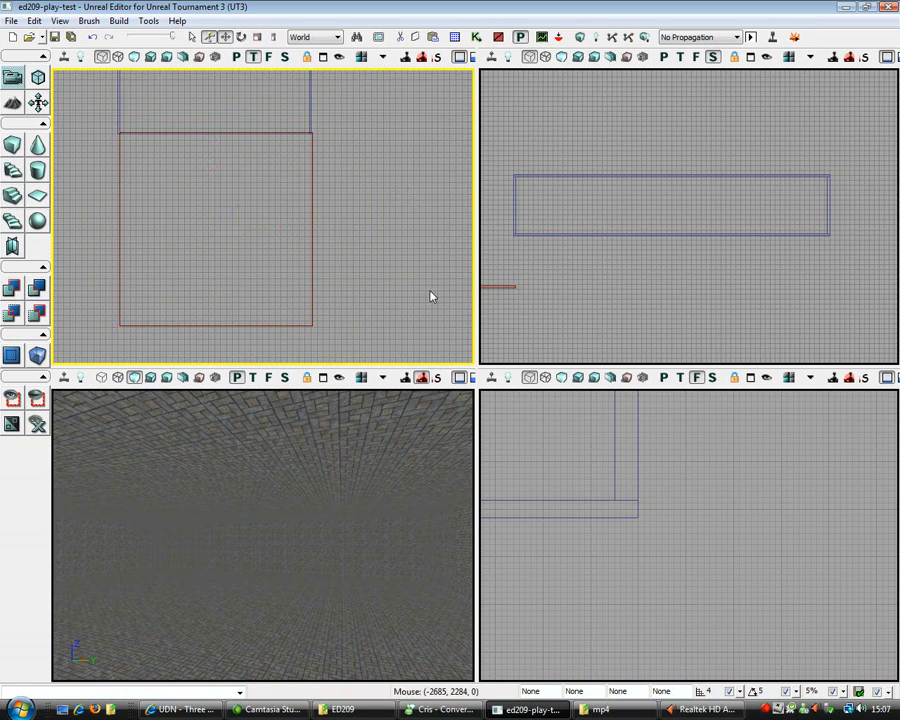
Add a PlayerStart on the floor inside the room.
right_drag(401, 595, 401, 640)
drag(401, 640, 398, 480)
drag(376, 580, 376, 536)
right_drag(376, 536, 364, 510)
mouse_move(364, 510)
middle_down()
mouse_move(368, 442)
mouse_move(372, 500)
middle_up()
drag(372, 500, 392, 436)
right_drag(392, 436, 414, 450)
mouse_move(302, 570)
right_down()
mouse_move(316, 550)
mouse_move(298, 532)
mouse_move(302, 570)
right_up()
middle_drag(241, 591, 218, 530)
middle_drag(245, 597, 252, 571)
right_click(283, 574)
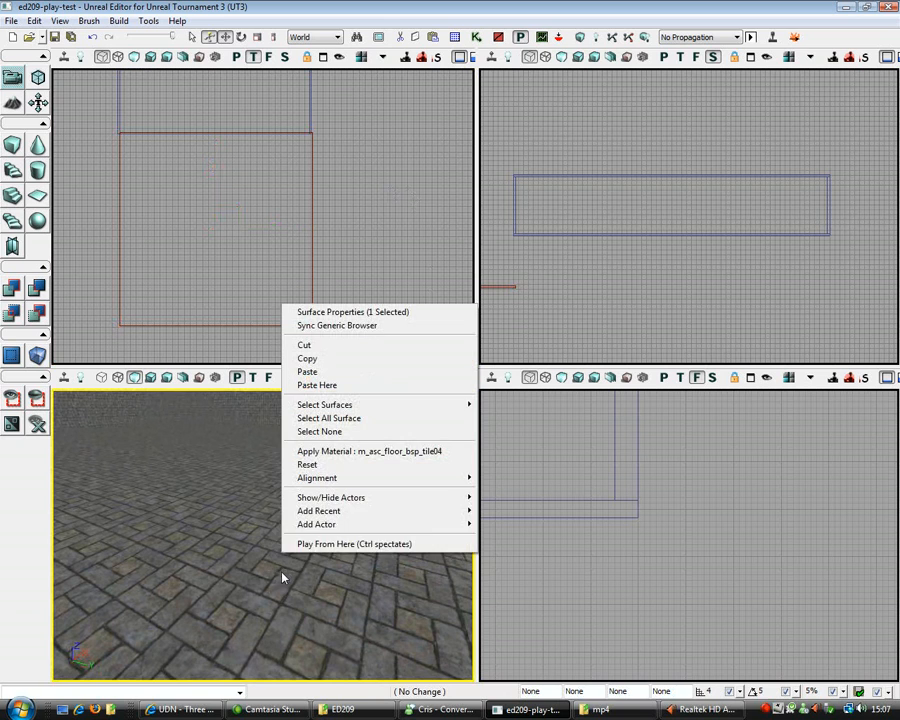
mouse_move(321, 524)
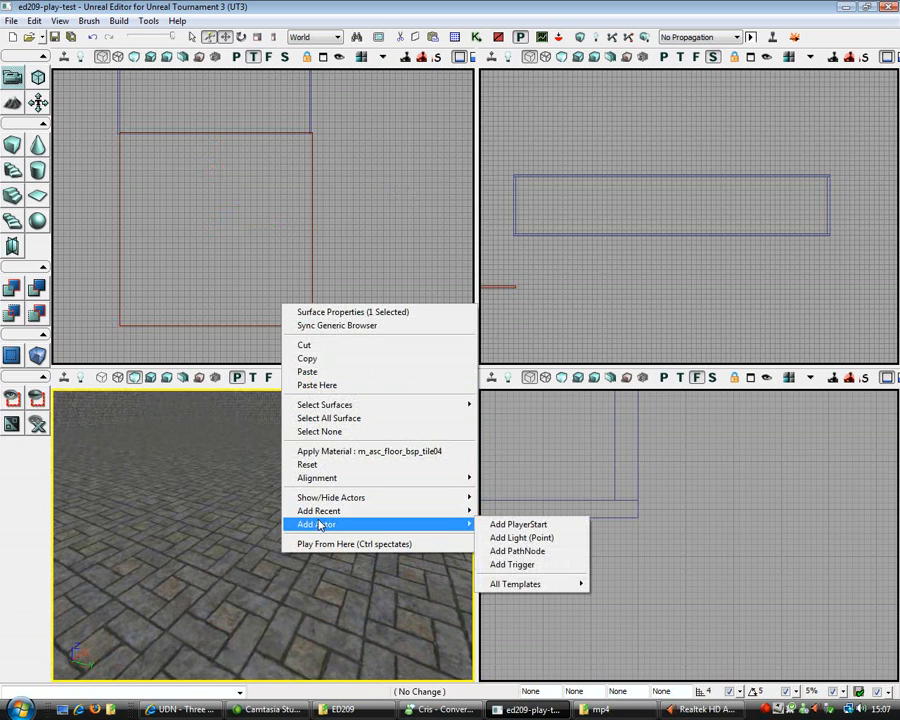
click(566, 530)
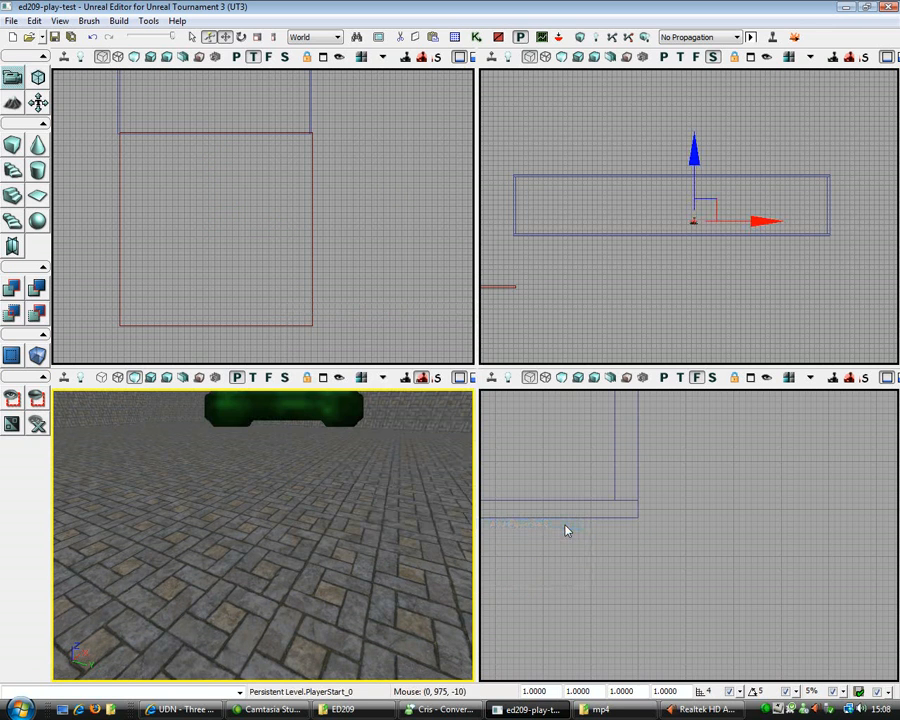
Add a point light on the floor beside the PlayerStart.
drag(400, 530, 400, 640)
right_drag(303, 521, 303, 515)
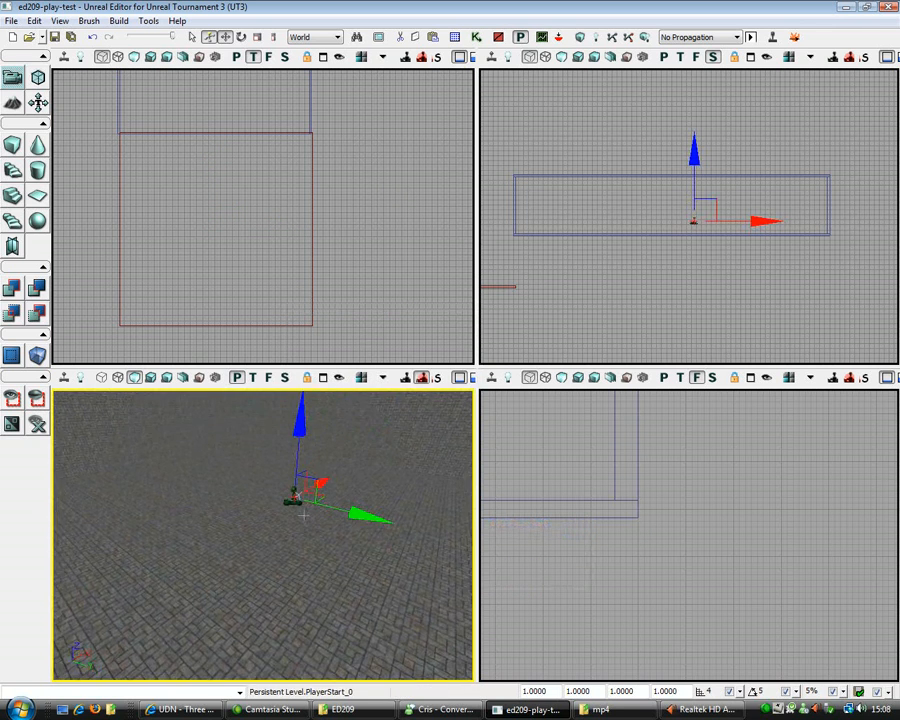
right_click(254, 511)
mouse_move(445, 466)
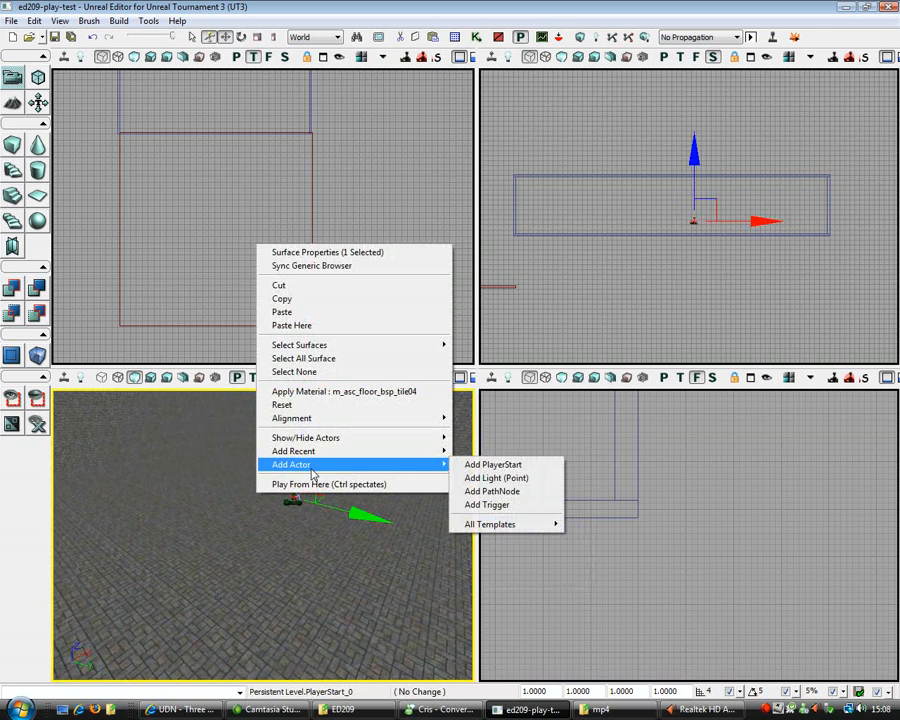
click(505, 479)
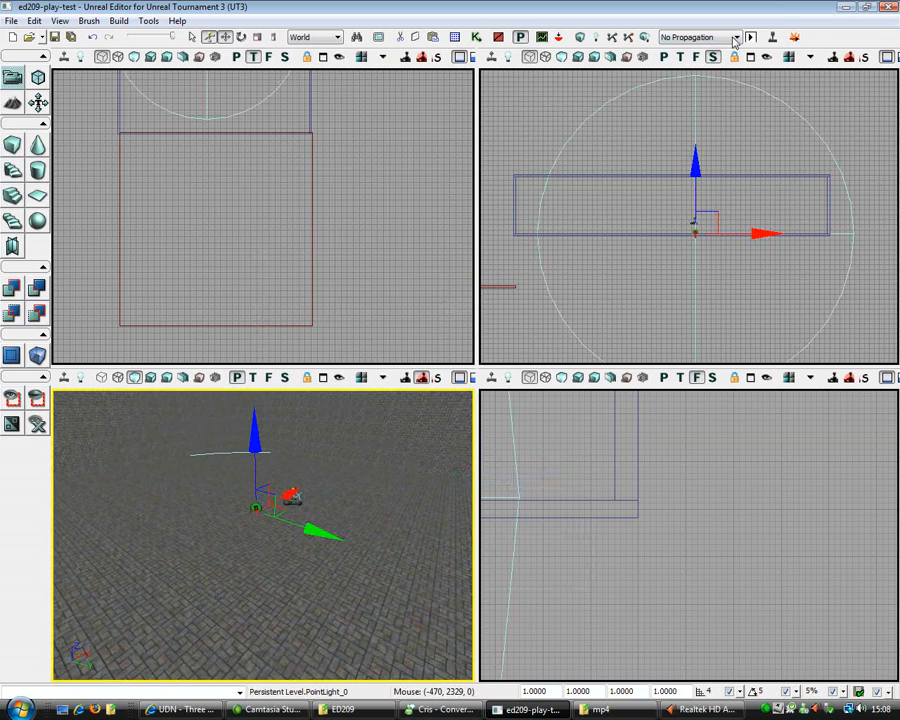
Build the whole level and select the unnecessary BSP material entry in the Map Check results.
click(645, 37)
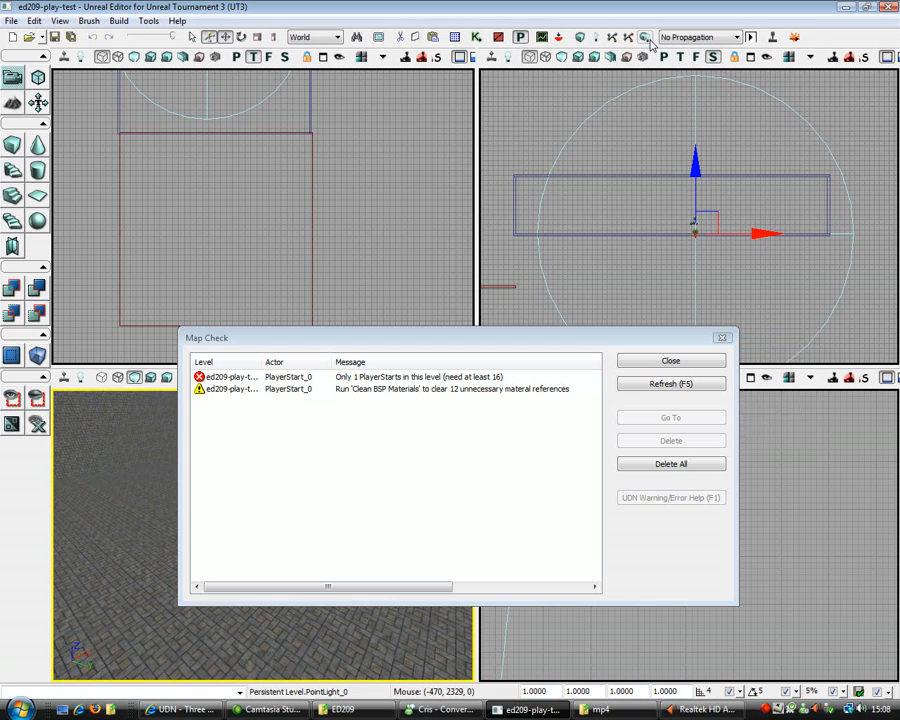
click(267, 378)
click(632, 362)
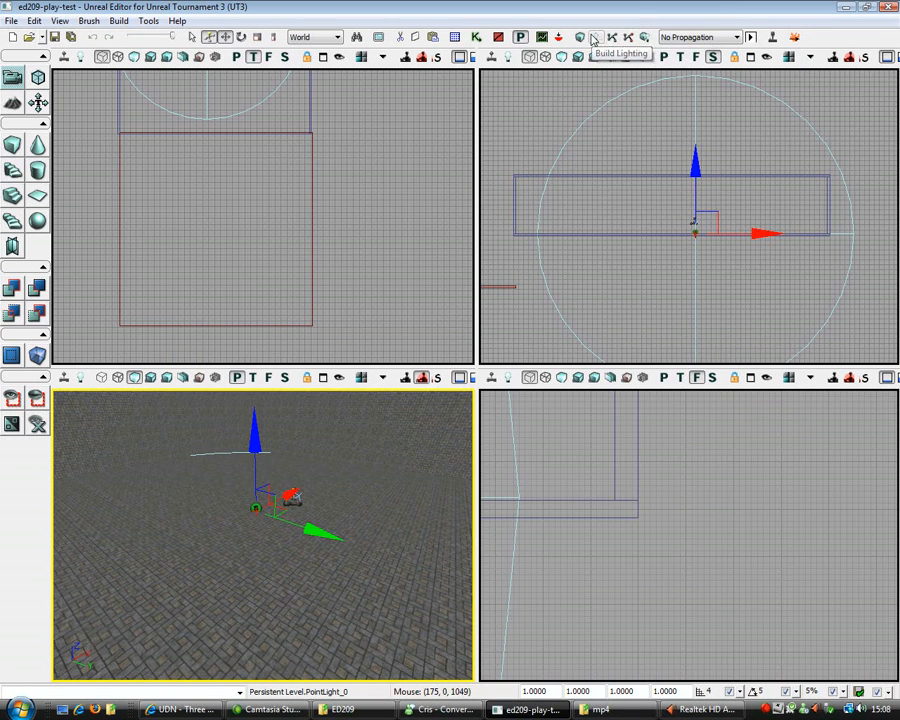
click(644, 37)
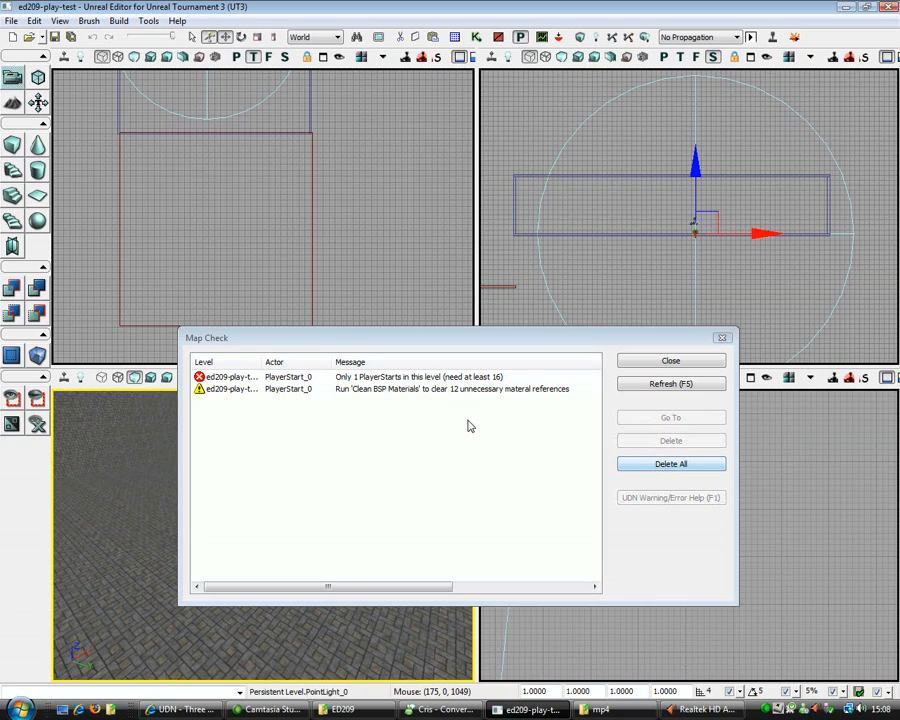
click(468, 389)
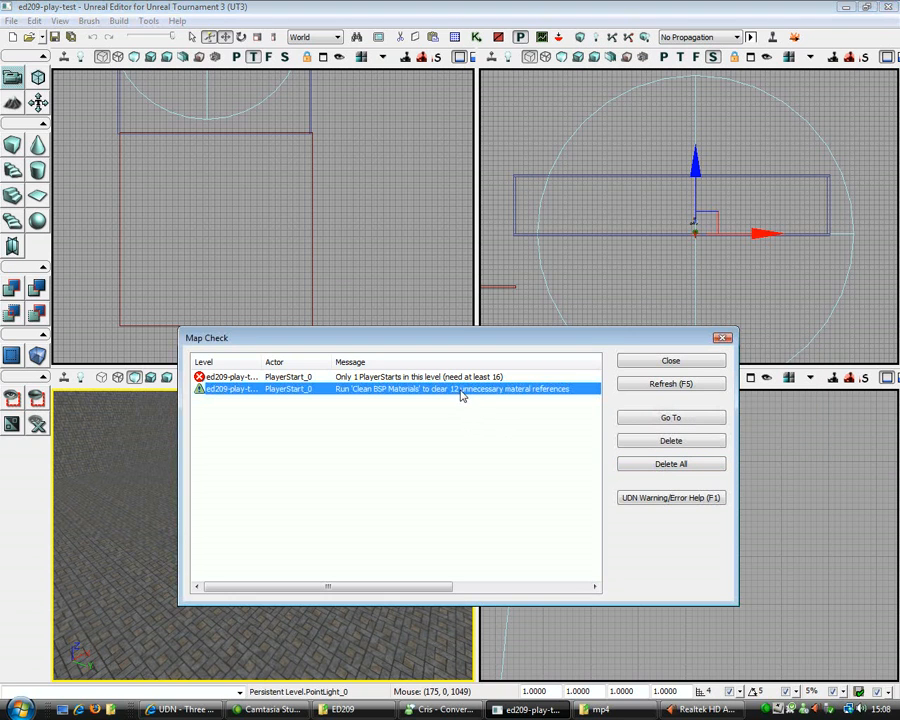
Run Clean BSP Materials on the level and close the Map Check results.
click(120, 21)
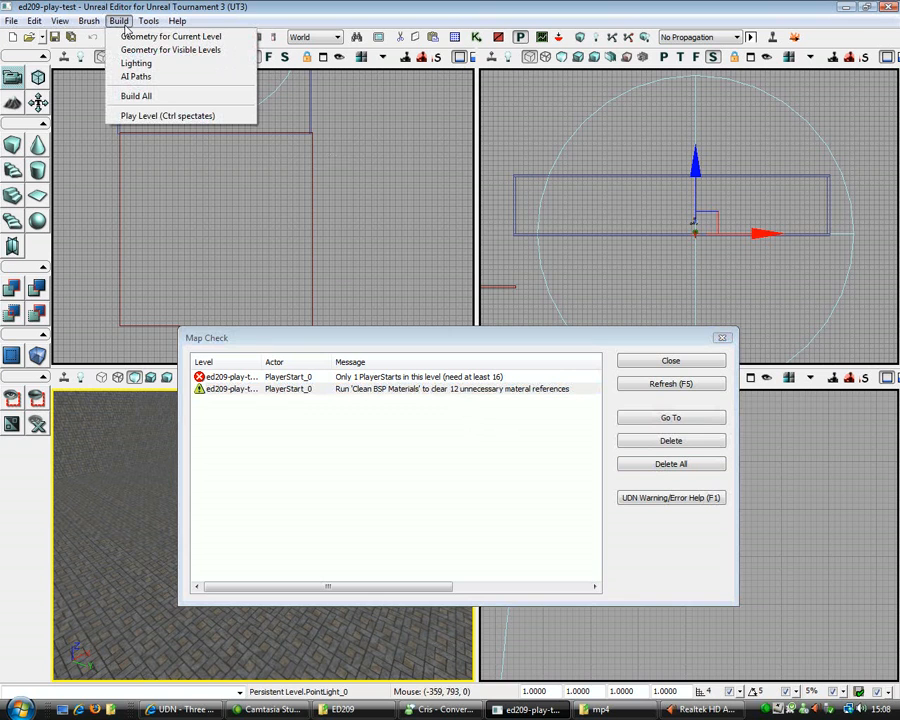
mouse_move(102, 30)
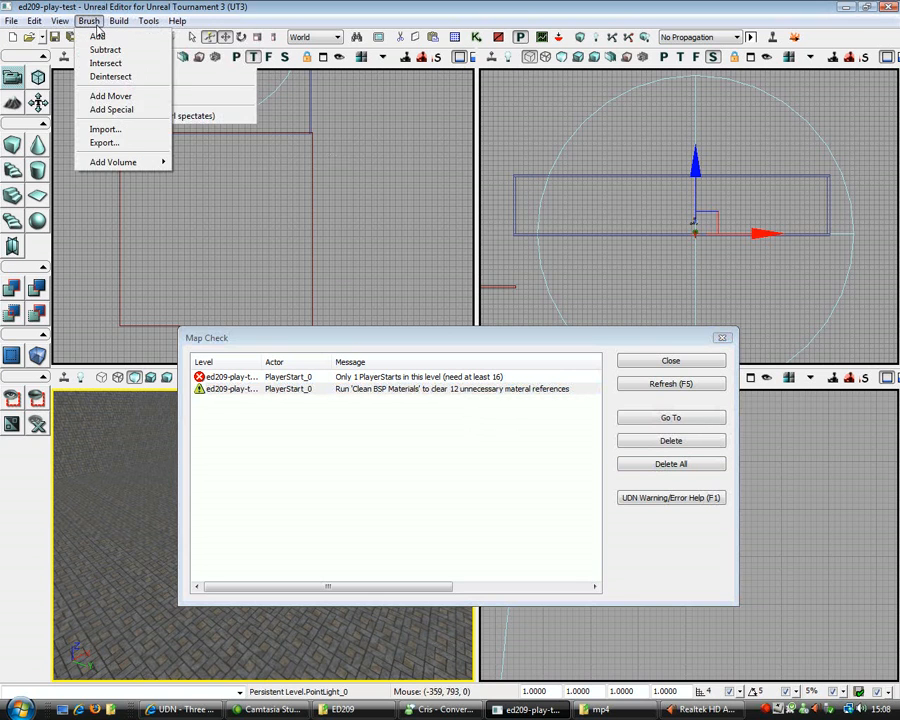
mouse_move(57, 22)
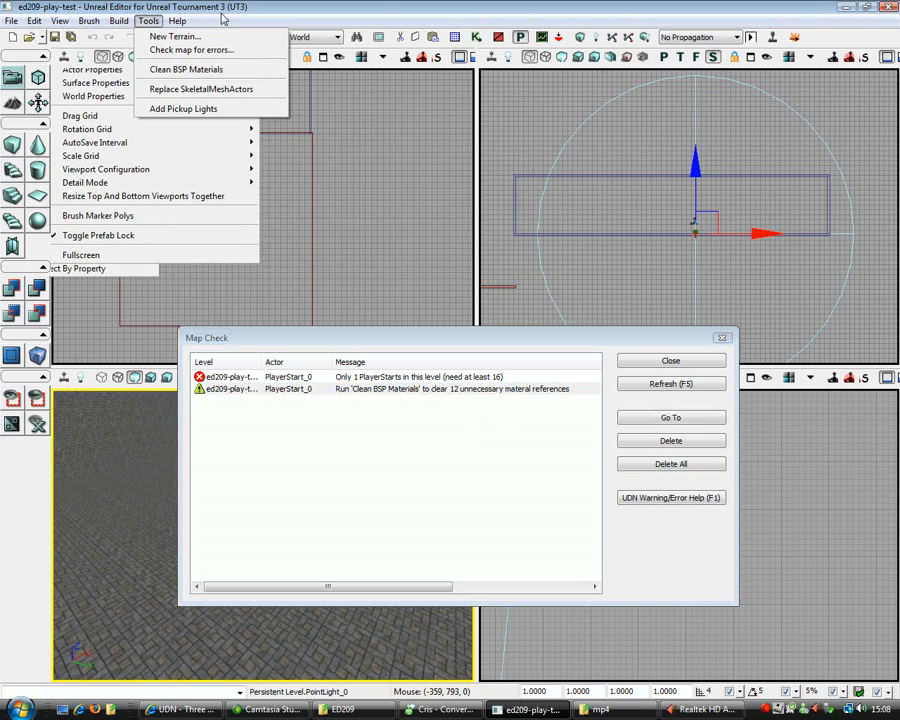
mouse_move(146, 21)
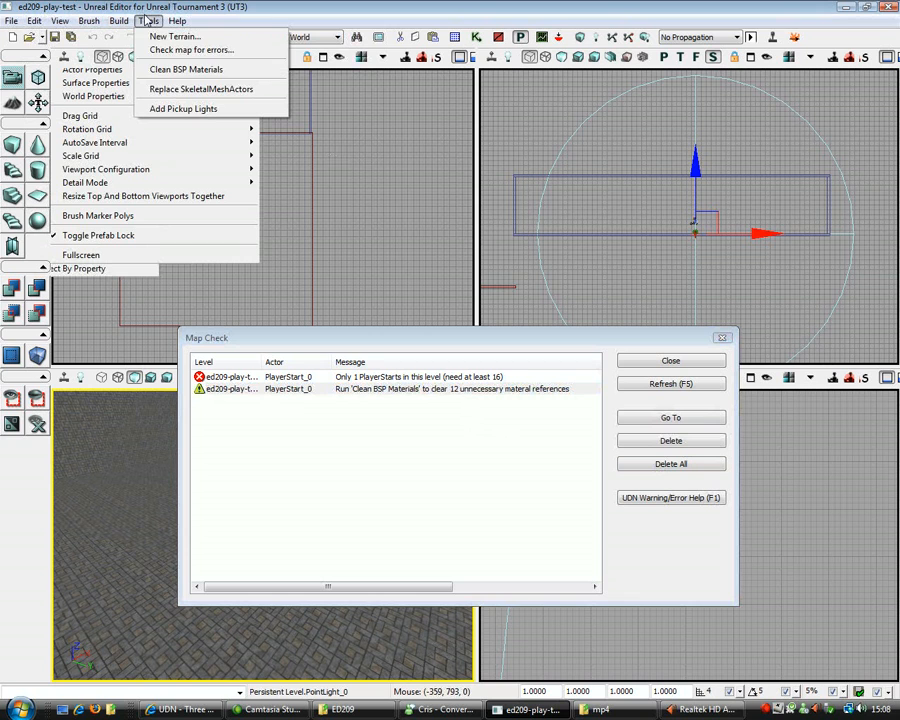
click(195, 77)
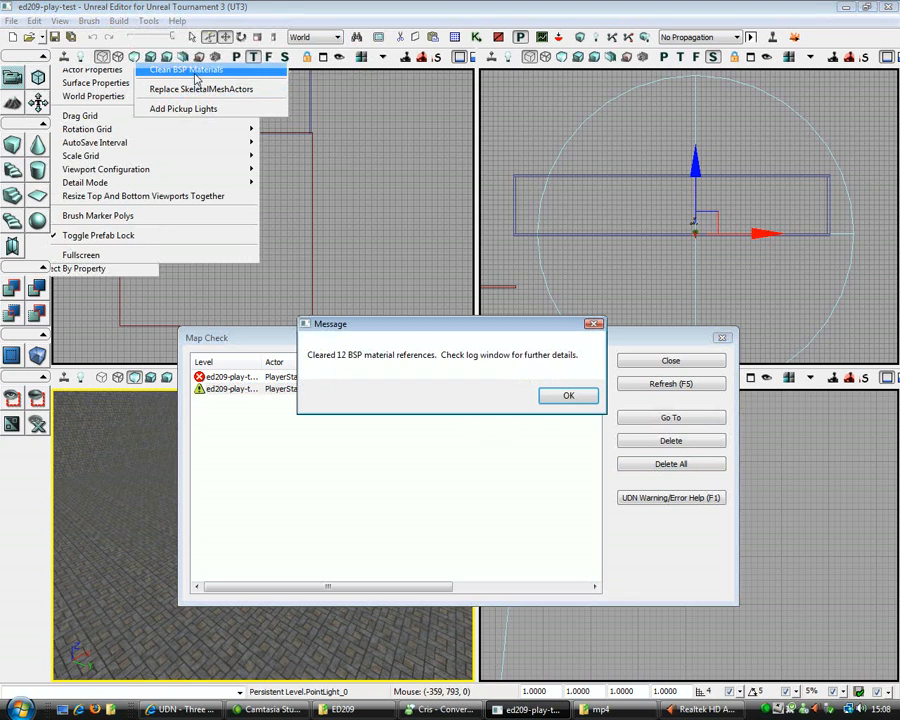
click(568, 396)
click(670, 361)
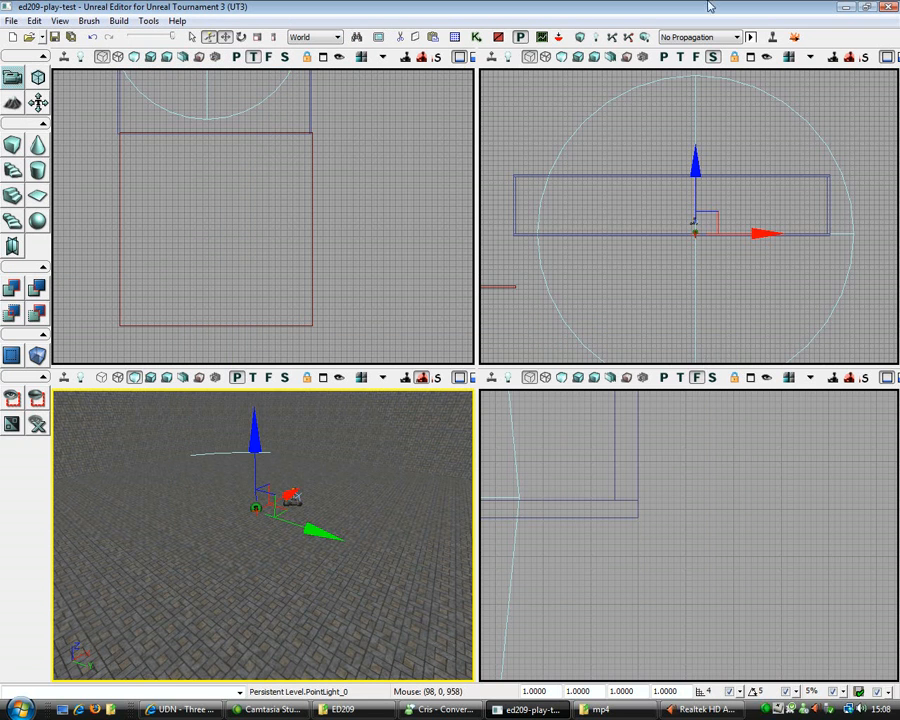
Rebuild the whole level, select the remaining PlayerStart entry in the Map Check results, and close them.
click(644, 38)
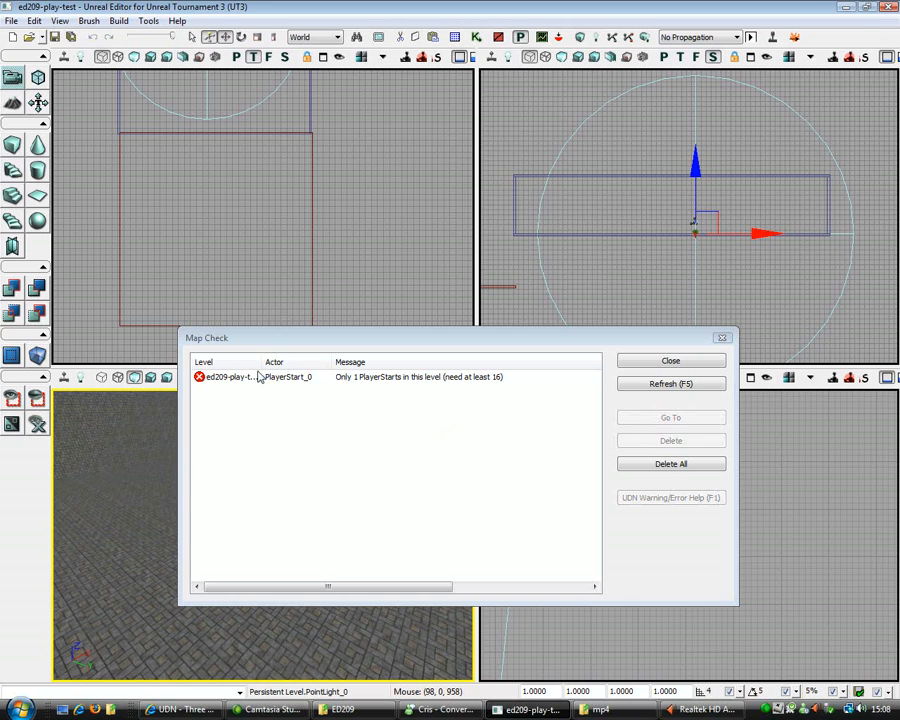
click(258, 376)
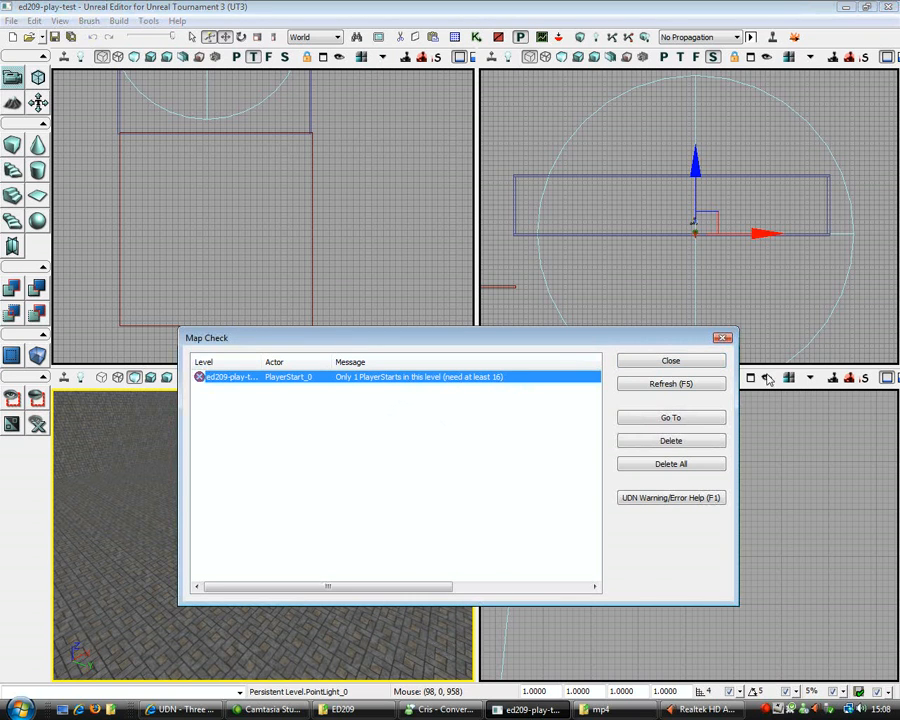
click(671, 361)
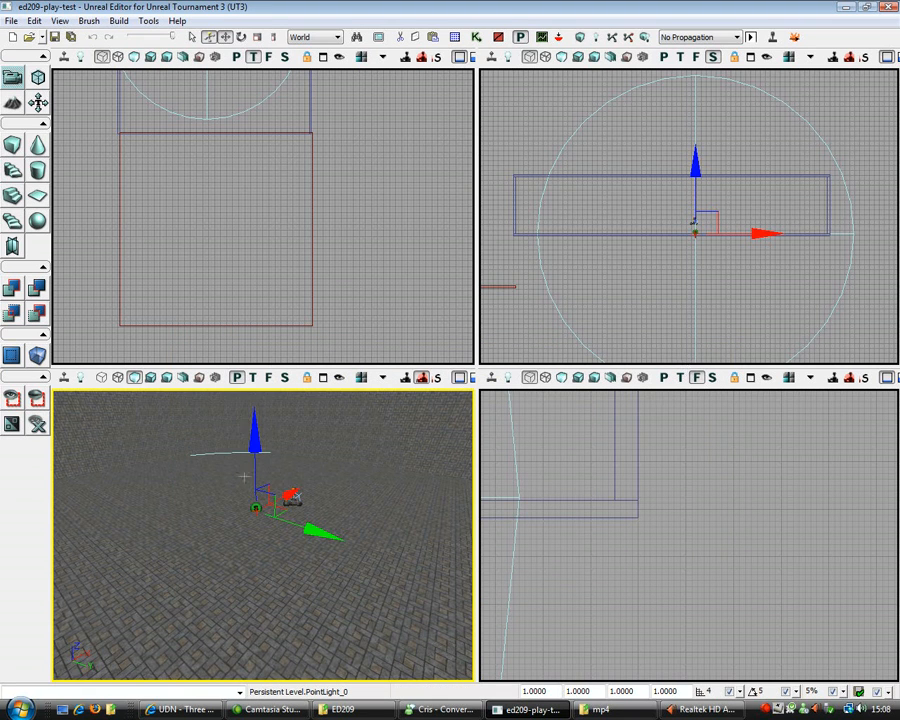
Show the perspective view in Lit mode, raise the point light slightly above the floor, and deselect it.
click(153, 380)
mouse_move(255, 472)
mouse_down()
mouse_move(255, 380)
mouse_move(255, 487)
mouse_up()
click(340, 244)
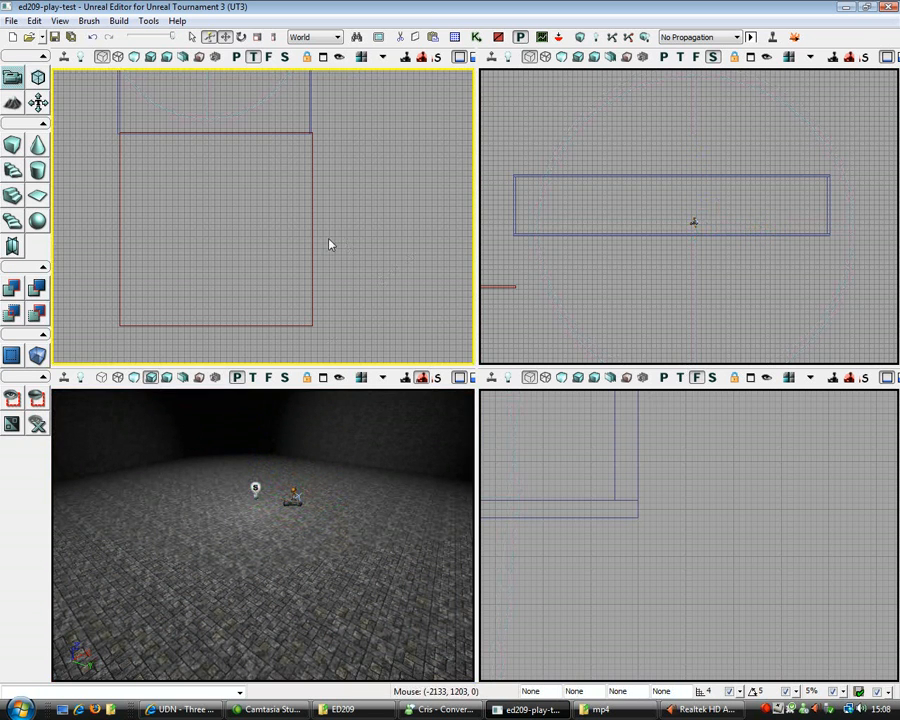
Look over the PlayerStart and light in the top view and examine the lit room from inside.
click(313, 241)
drag(150, 160, 141, 305)
drag(264, 159, 263, 191)
right_drag(263, 191, 263, 211)
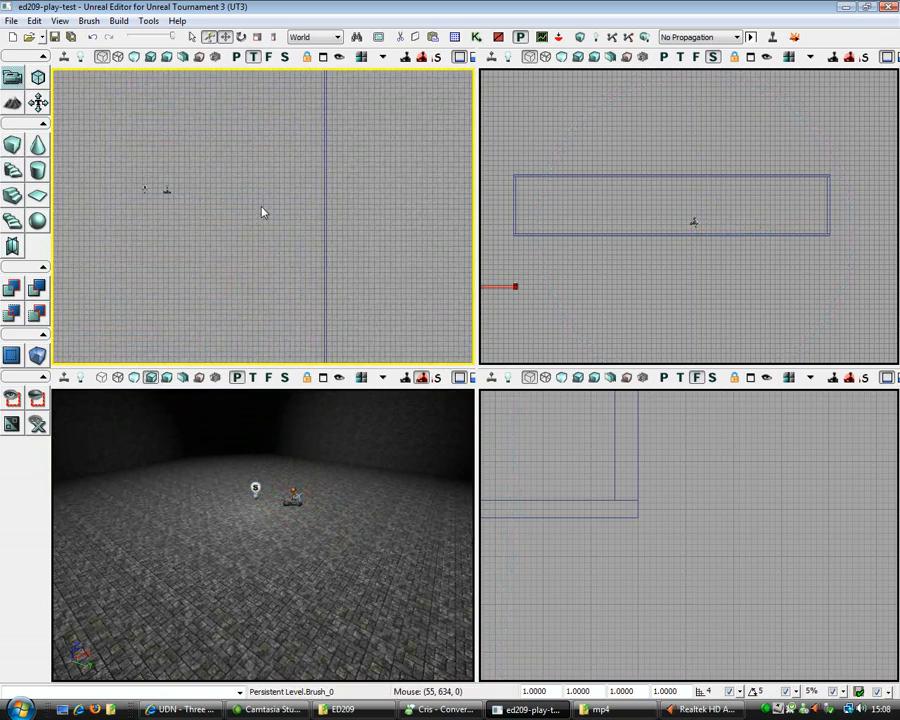
middle_drag(266, 472, 266, 520)
drag(266, 520, 266, 560)
right_drag(266, 560, 266, 490)
Save the level as ed209-play-test.ut3 in the CustomMaps folder, replacing the existing file.
click(12, 20)
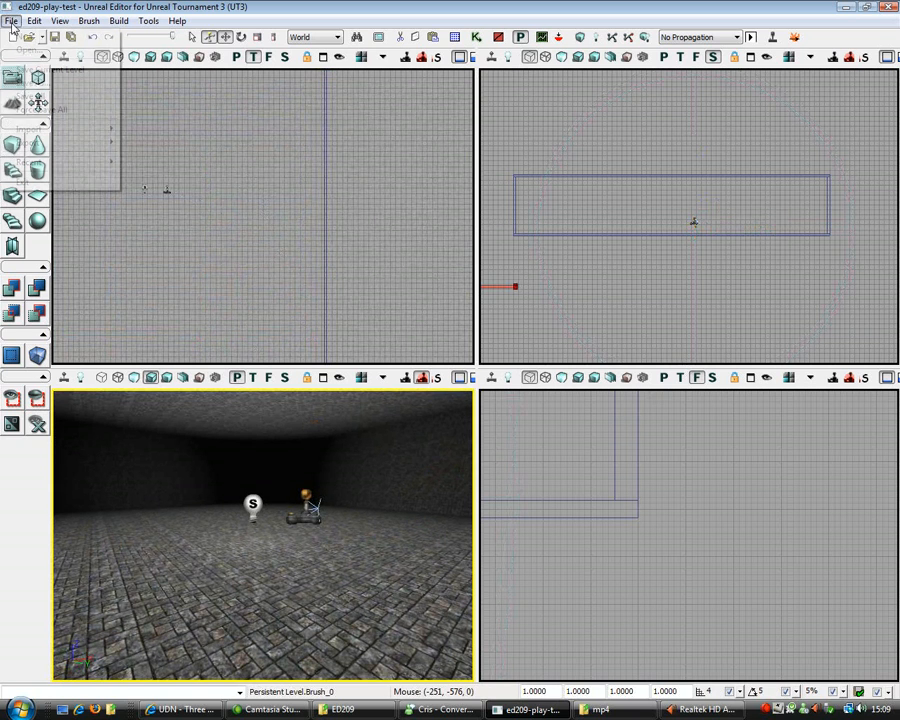
click(56, 84)
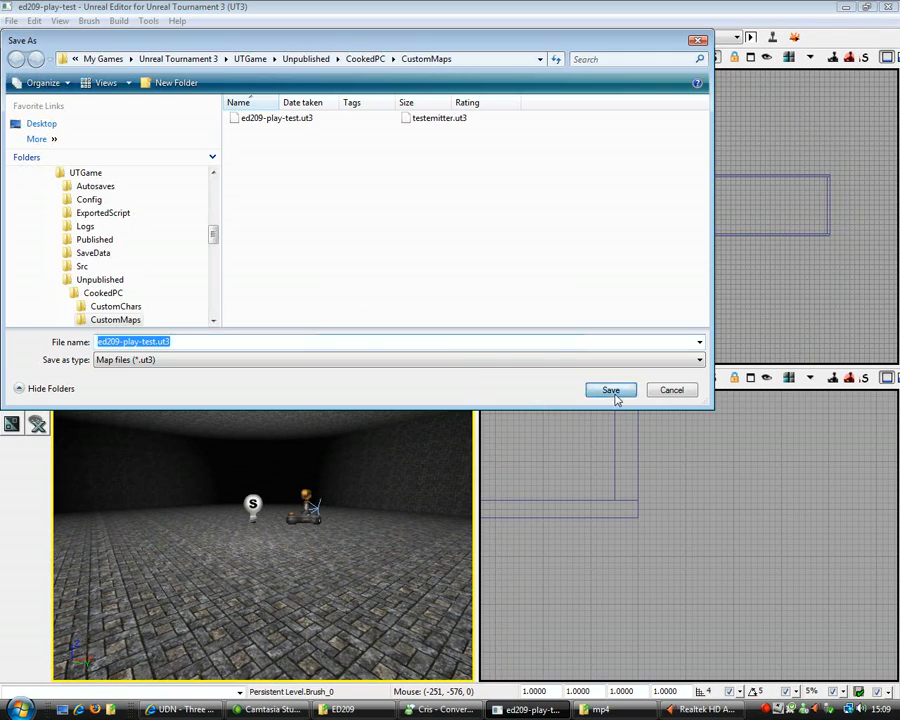
click(612, 390)
click(510, 360)
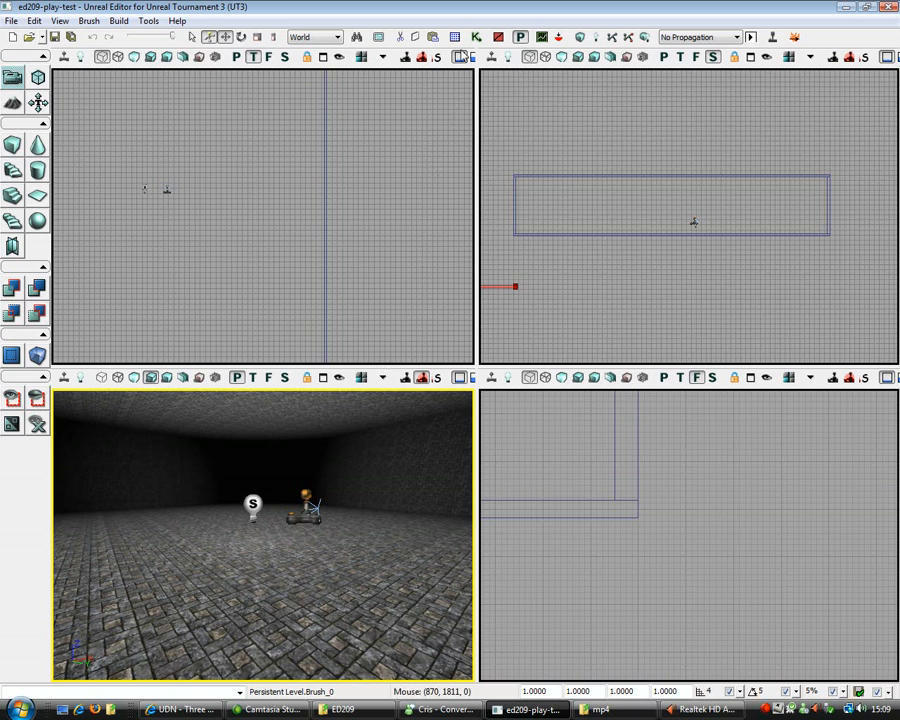
Show all resource types in the Generic browser and select the ed209 skeletal mesh from the ed209 package.
right_drag(308, 496, 308, 459)
mouse_move(270, 532)
mouse_down()
mouse_move(270, 432)
mouse_move(270, 510)
mouse_up()
mouse_move(270, 532)
right_down()
mouse_move(215, 452)
mouse_move(270, 610)
mouse_move(270, 520)
right_up()
mouse_move(270, 520)
mouse_down()
mouse_move(270, 490)
mouse_move(300, 610)
mouse_move(255, 540)
mouse_move(265, 465)
mouse_move(265, 525)
mouse_move(310, 550)
mouse_up()
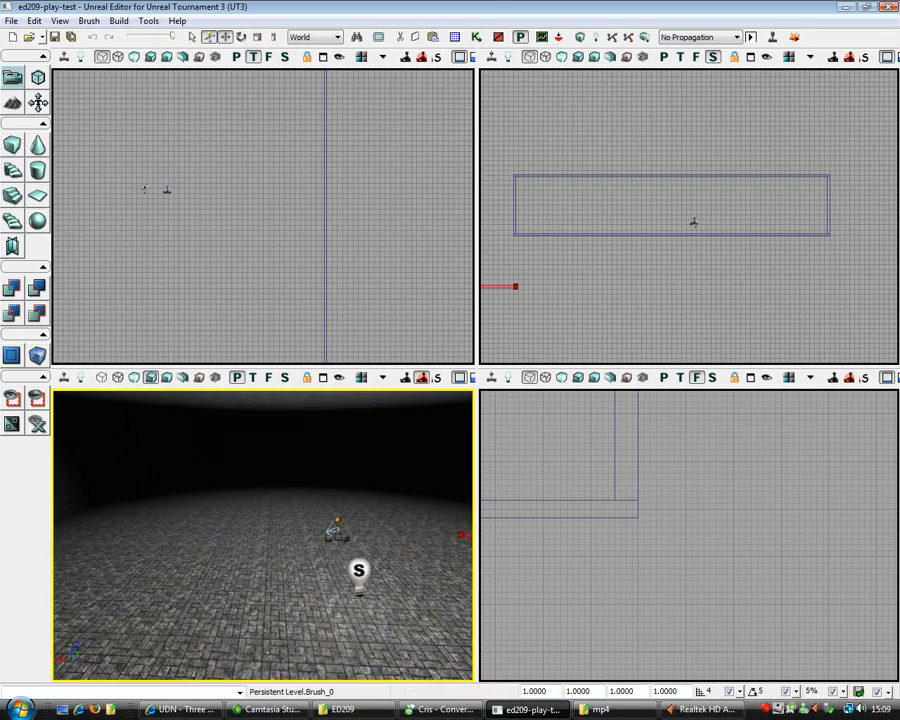
click(455, 37)
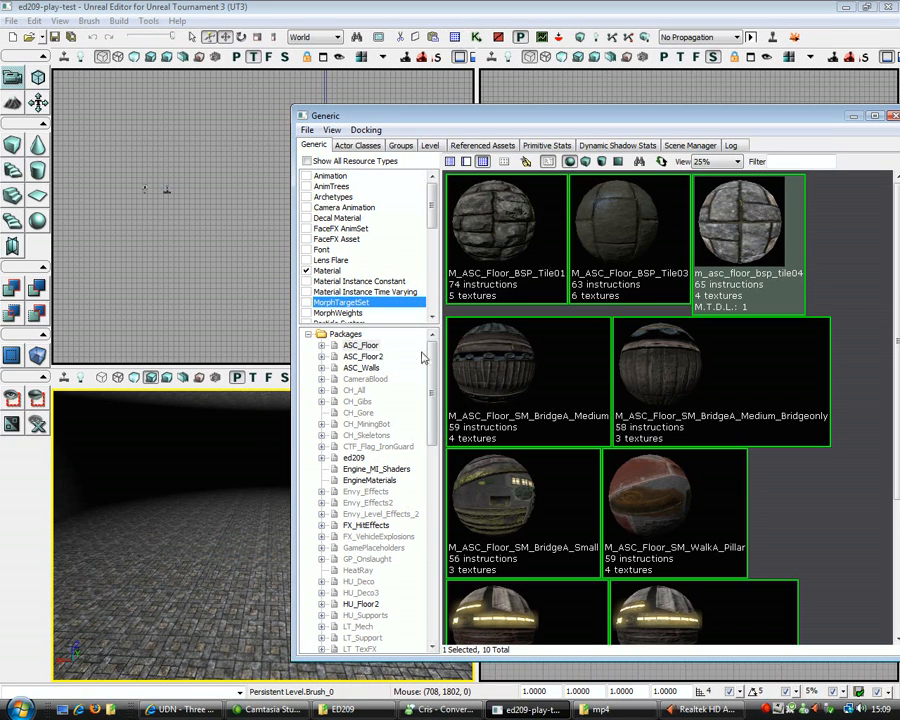
click(309, 162)
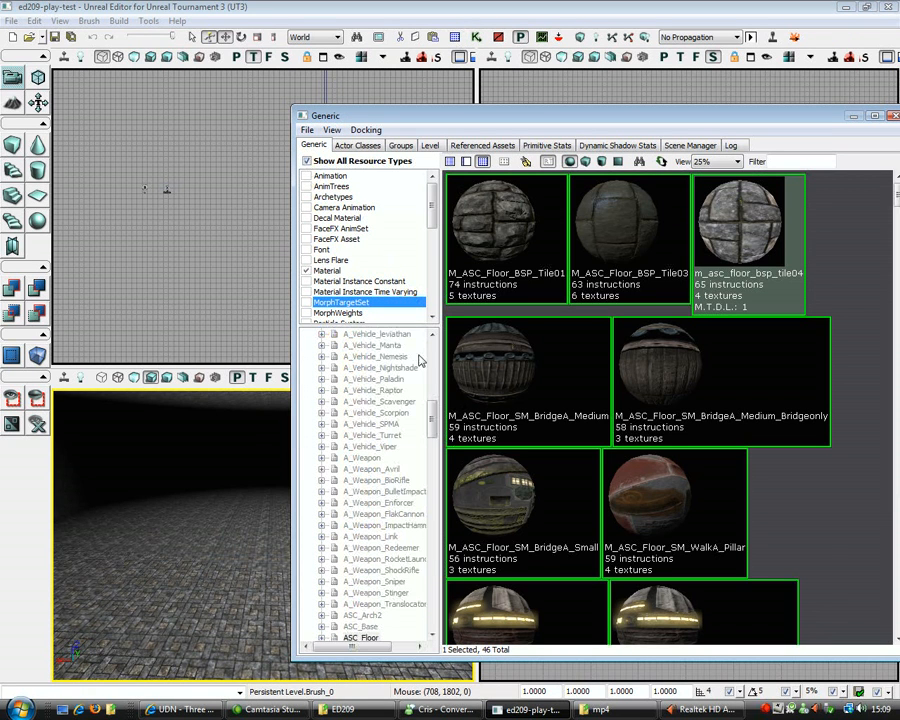
drag(431, 403, 464, 479)
click(352, 380)
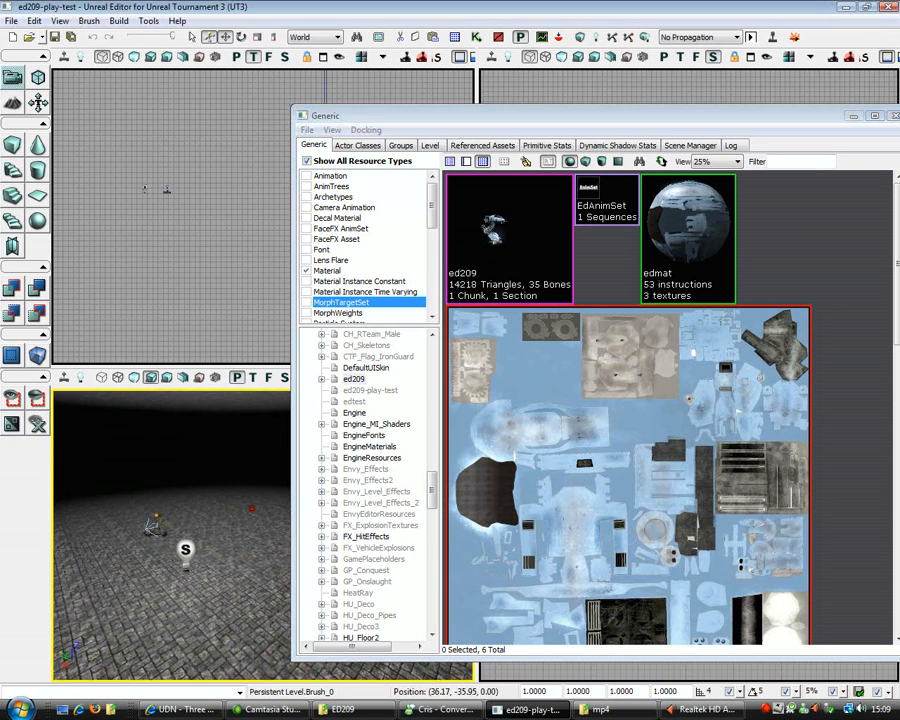
click(483, 271)
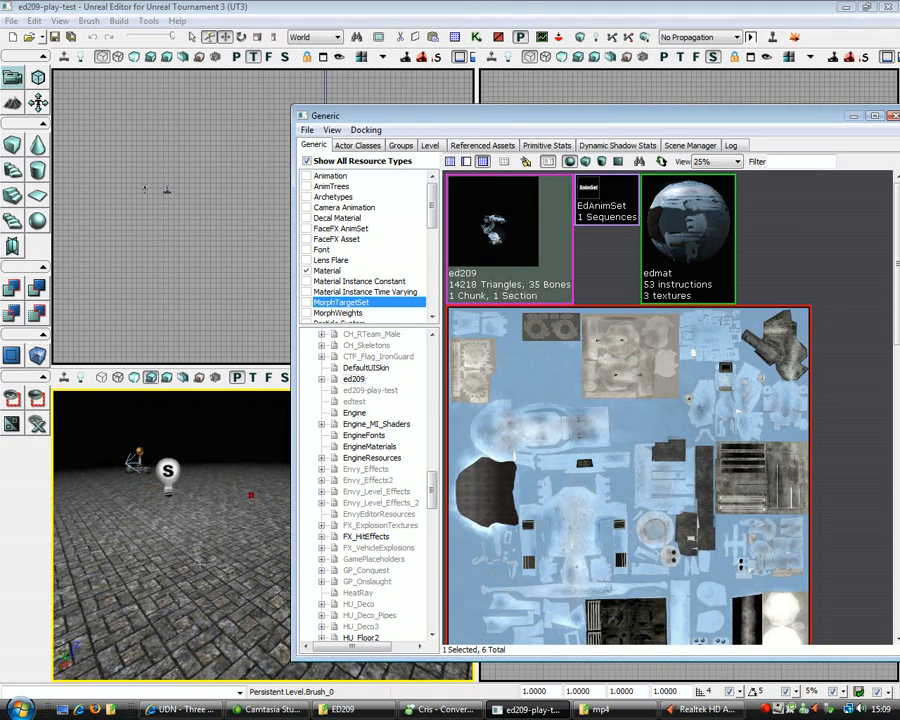
Add the ed209 mesh as a SkeletalMesh actor on the floor near the point light and close the Generic browser.
right_click(187, 293)
mouse_move(240, 519)
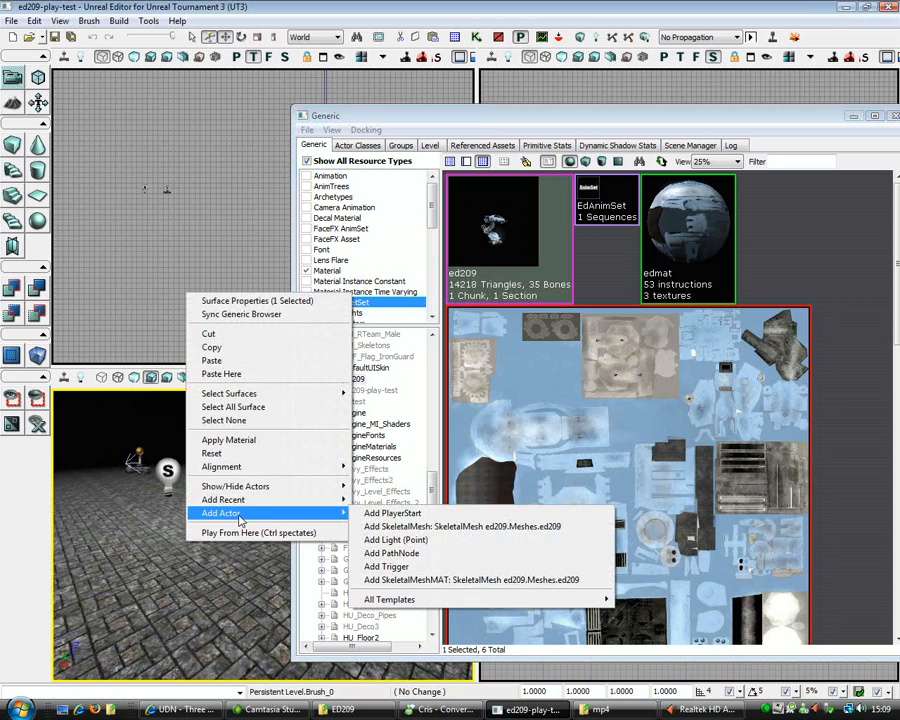
click(400, 526)
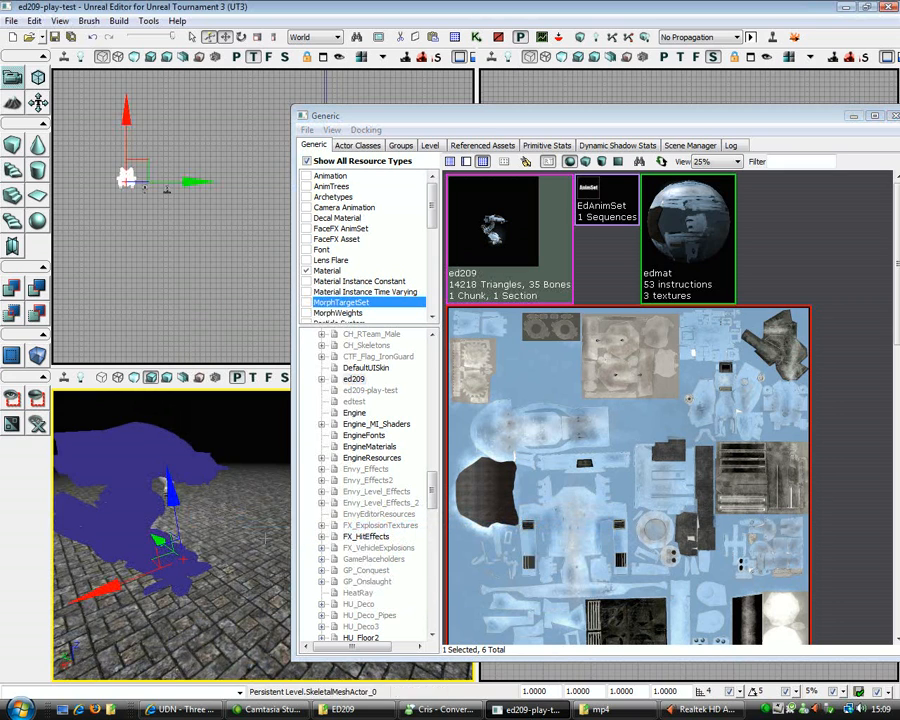
drag(265, 543, 246, 572)
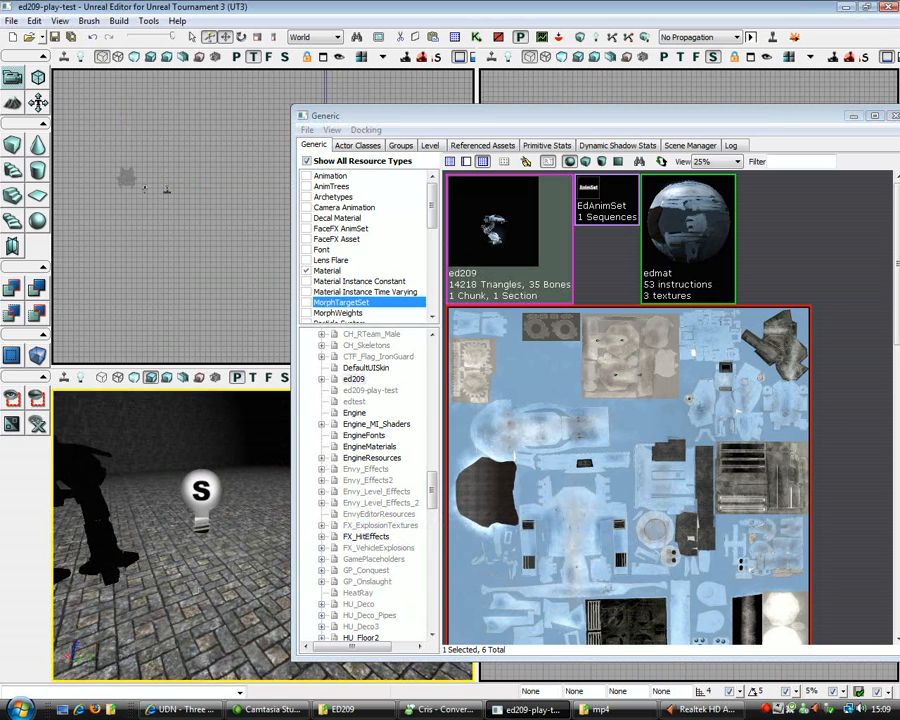
click(893, 116)
Examine the placed ed209 mesh in the top view and inside the room, leaving the floor surface deselected.
drag(298, 222, 222, 194)
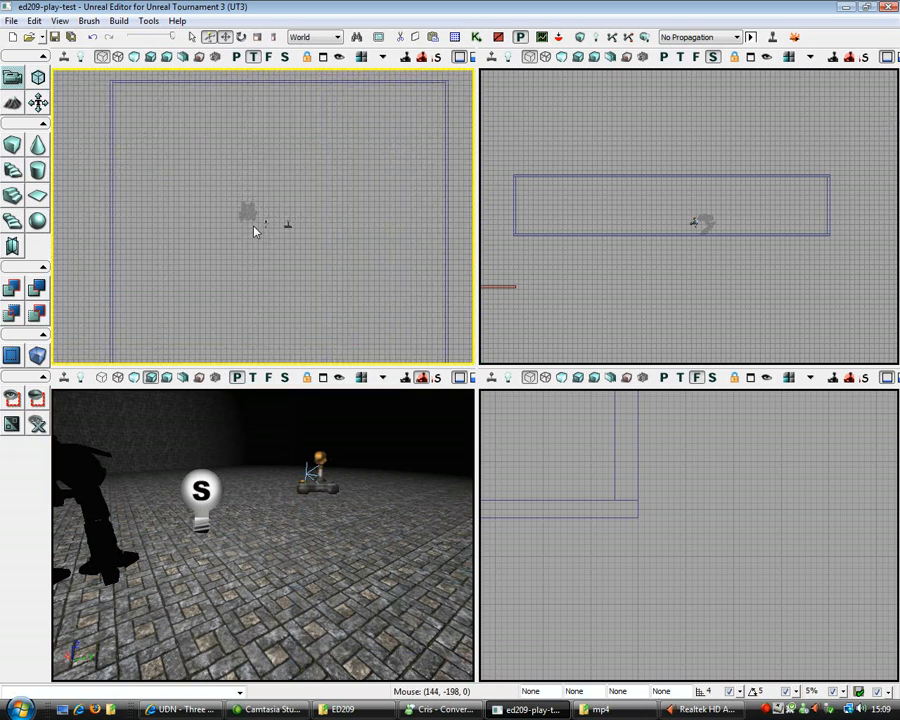
drag(300, 588, 234, 600)
middle_drag(234, 600, 262, 540)
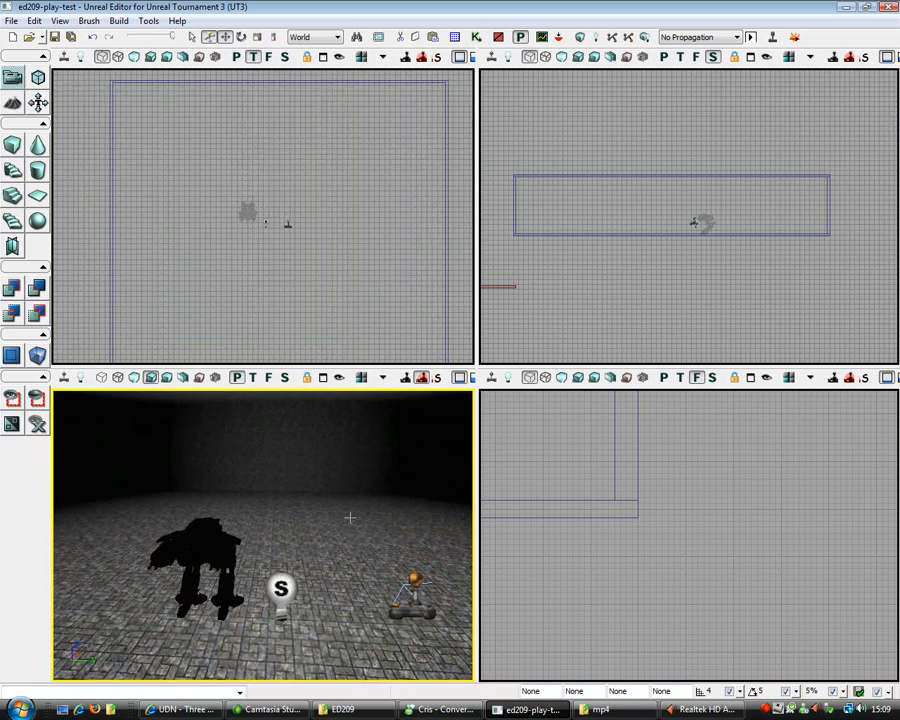
click(281, 590)
click(334, 488)
click(341, 500)
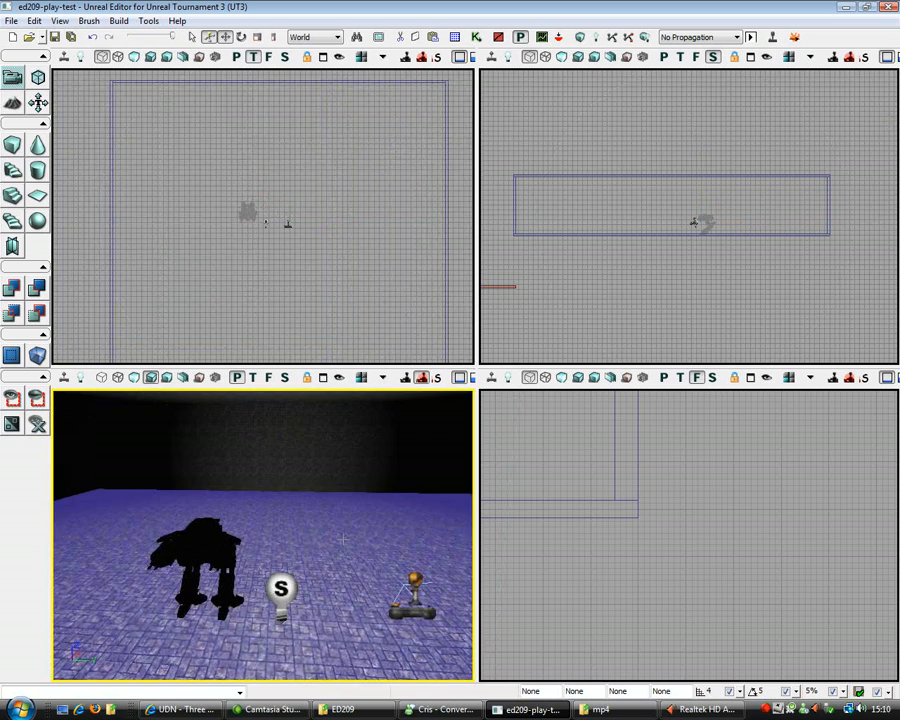
ctrl+click(341, 510)
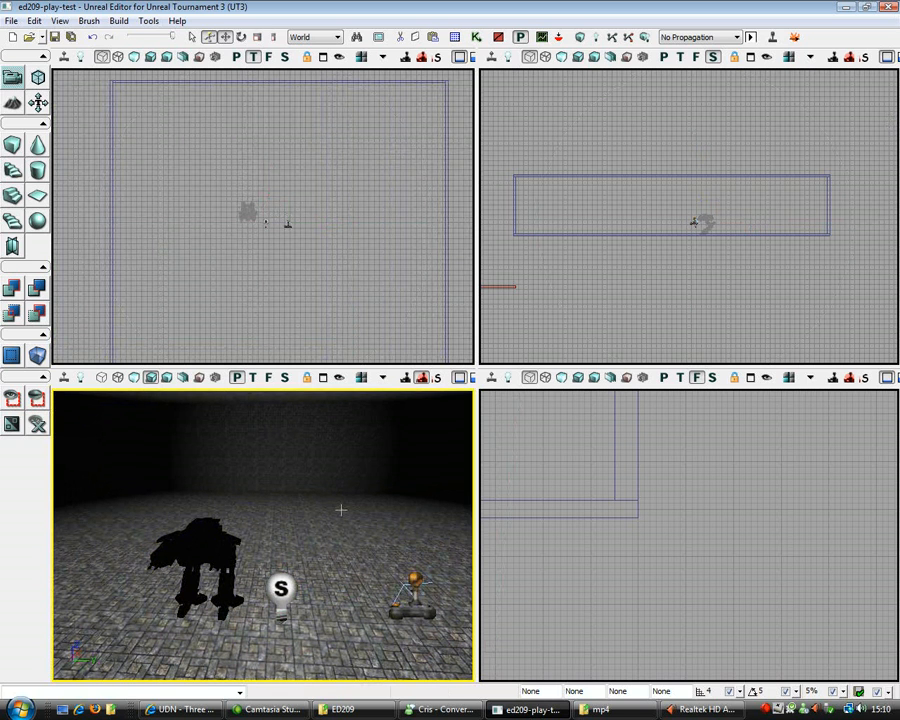
click(45, 37)
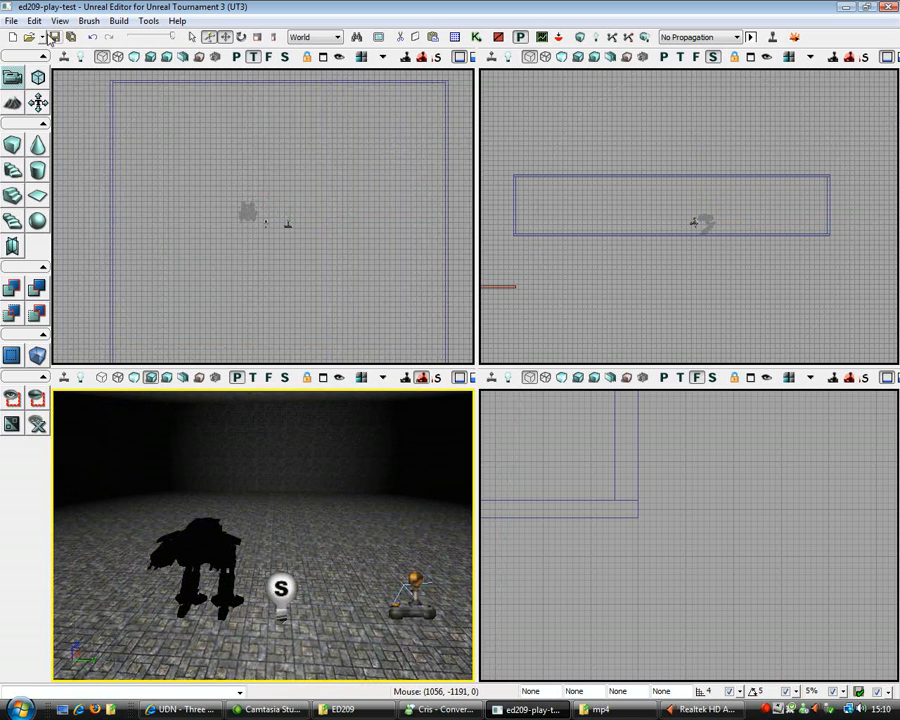
mouse_move(324, 522)
mouse_down()
mouse_move(300, 570)
mouse_move(312, 495)
mouse_move(324, 522)
mouse_up()
mouse_move(324, 522)
right_down()
mouse_move(318, 595)
mouse_move(322, 512)
right_up()
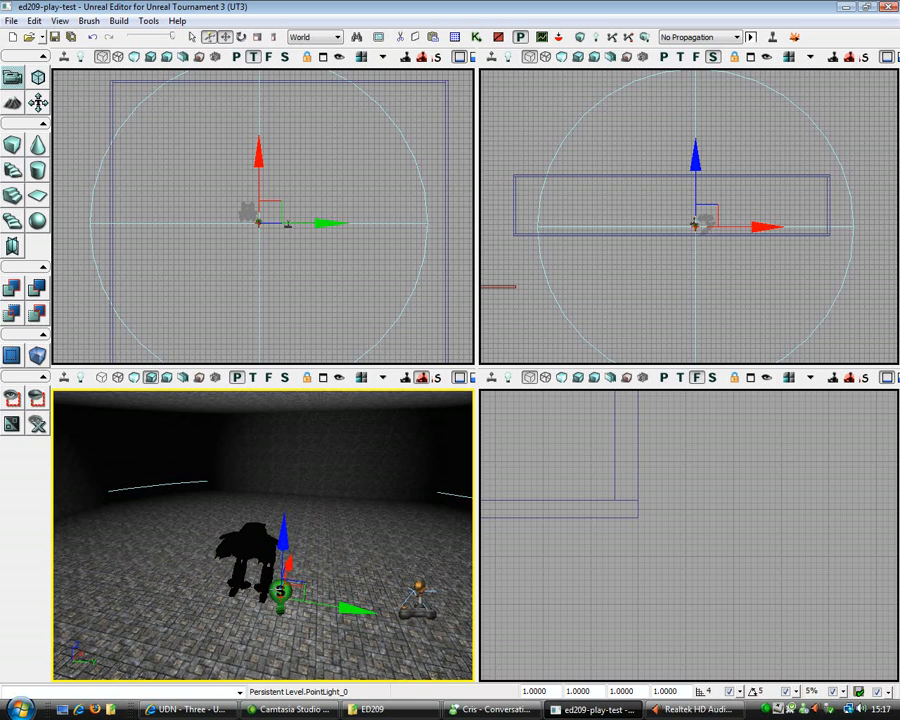
Open the point light's properties, expand its LightingChannels, and enable the Dynamic channel.
double_click(280, 590)
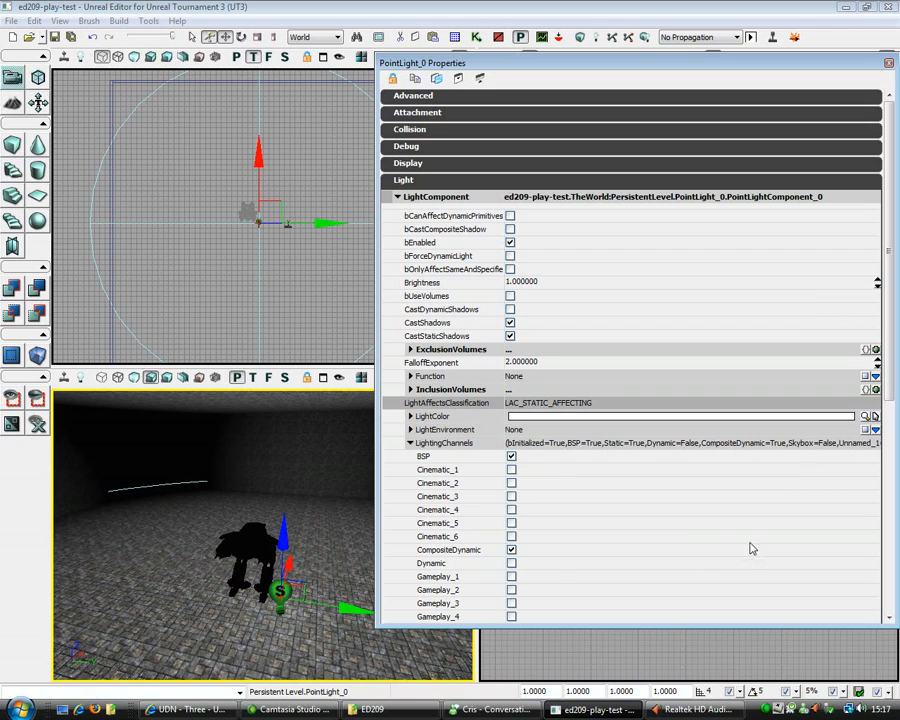
double_click(460, 443)
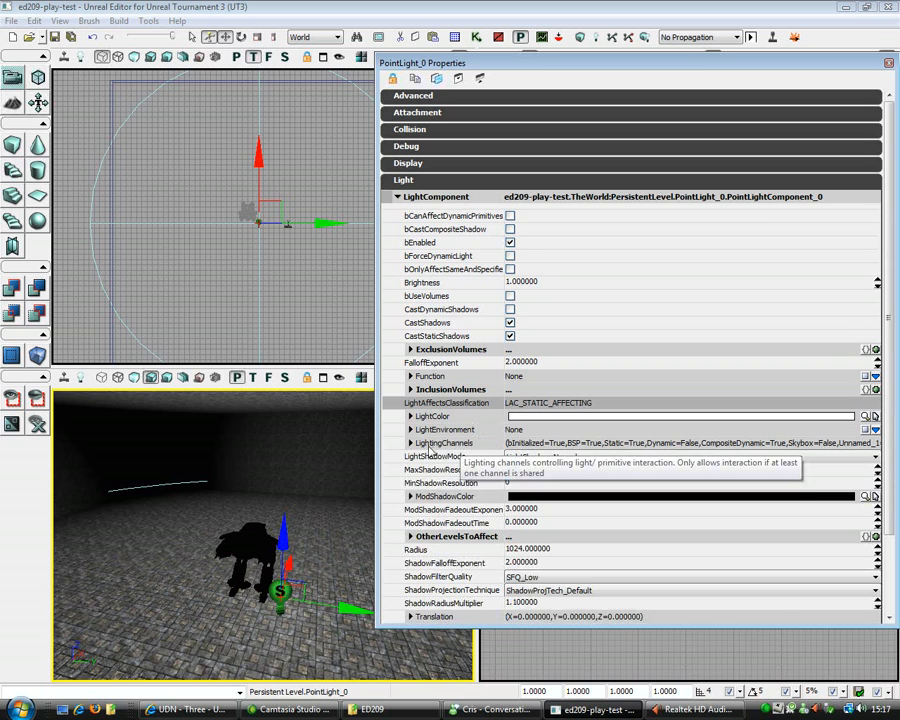
click(406, 198)
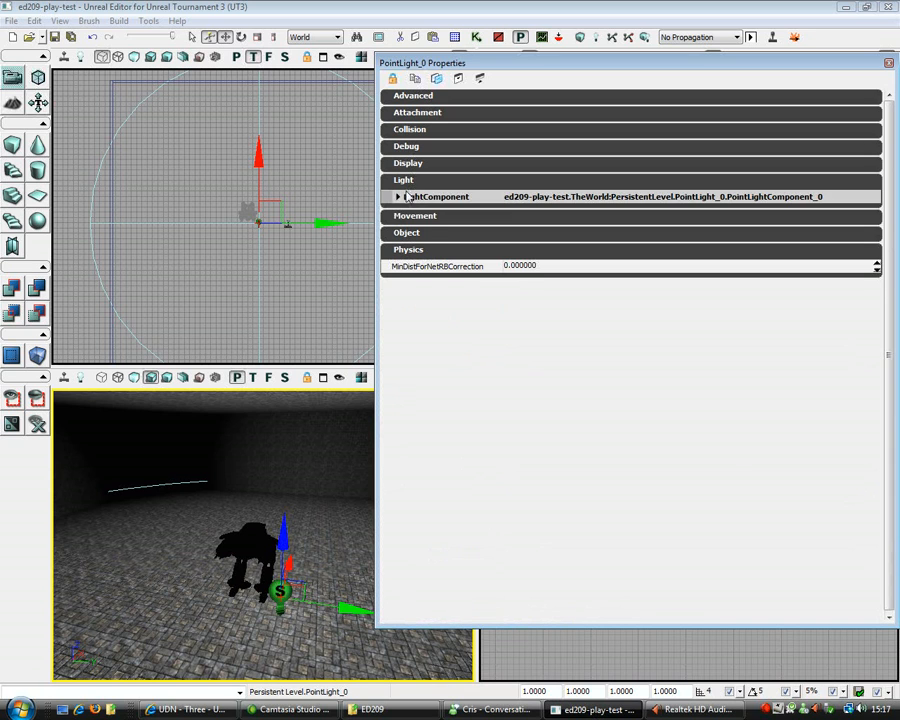
click(418, 181)
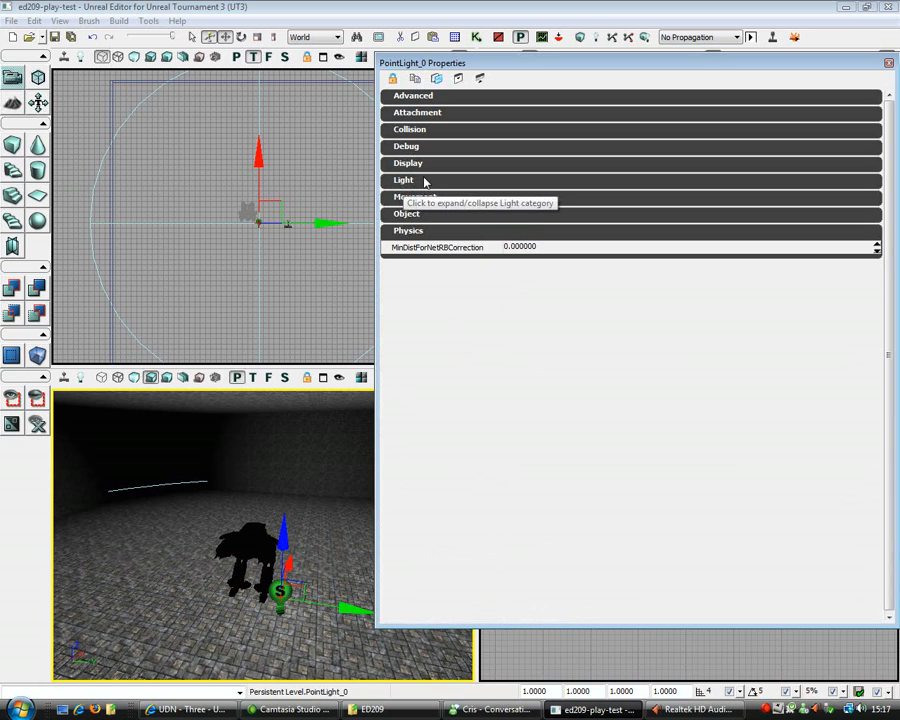
click(423, 182)
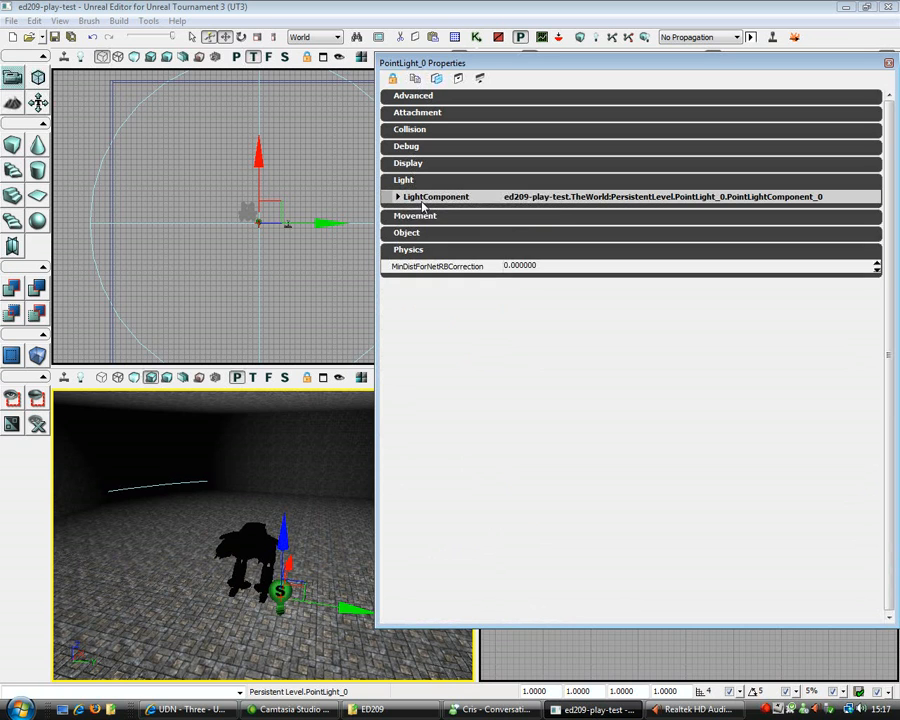
click(423, 198)
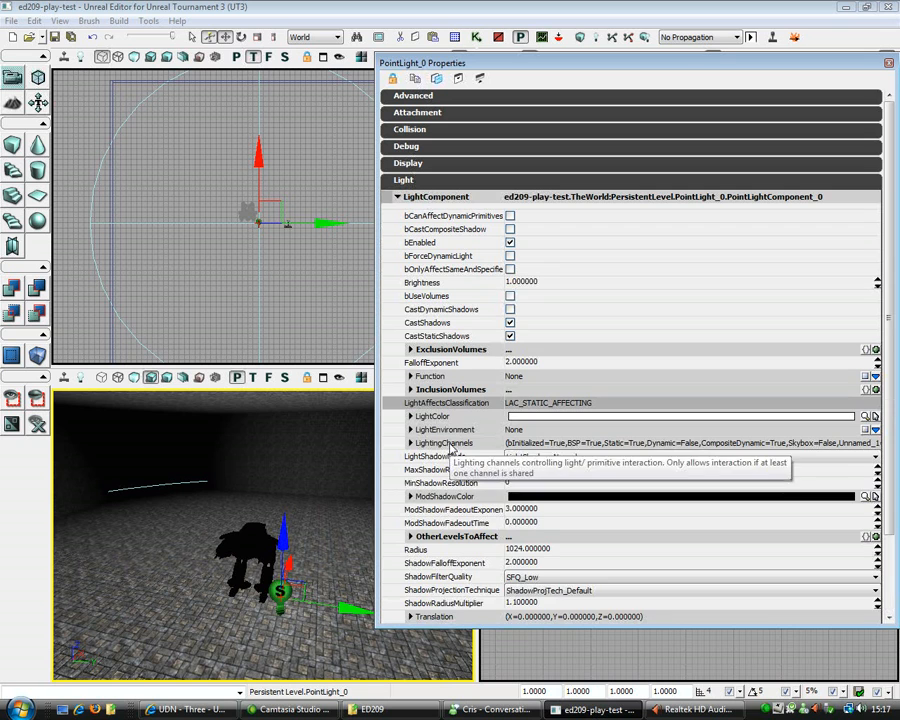
click(449, 446)
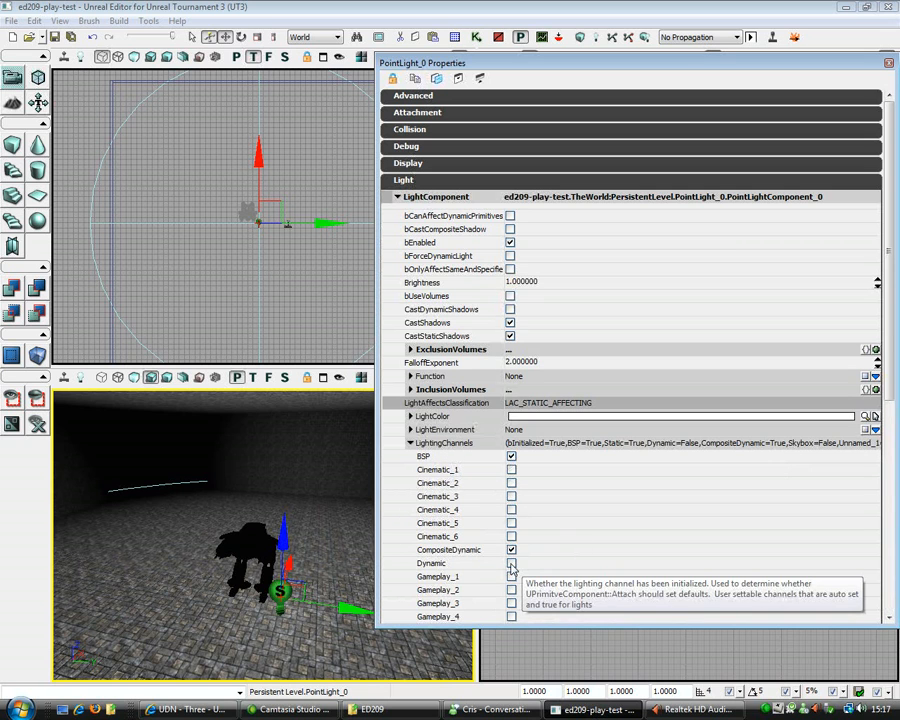
click(511, 564)
Raise the point light, move it away from the mesh's front, and enable its CastDynamicShadows option.
drag(254, 450, 258, 390)
drag(276, 204, 288, 224)
right_drag(288, 225, 291, 224)
drag(243, 419, 225, 490)
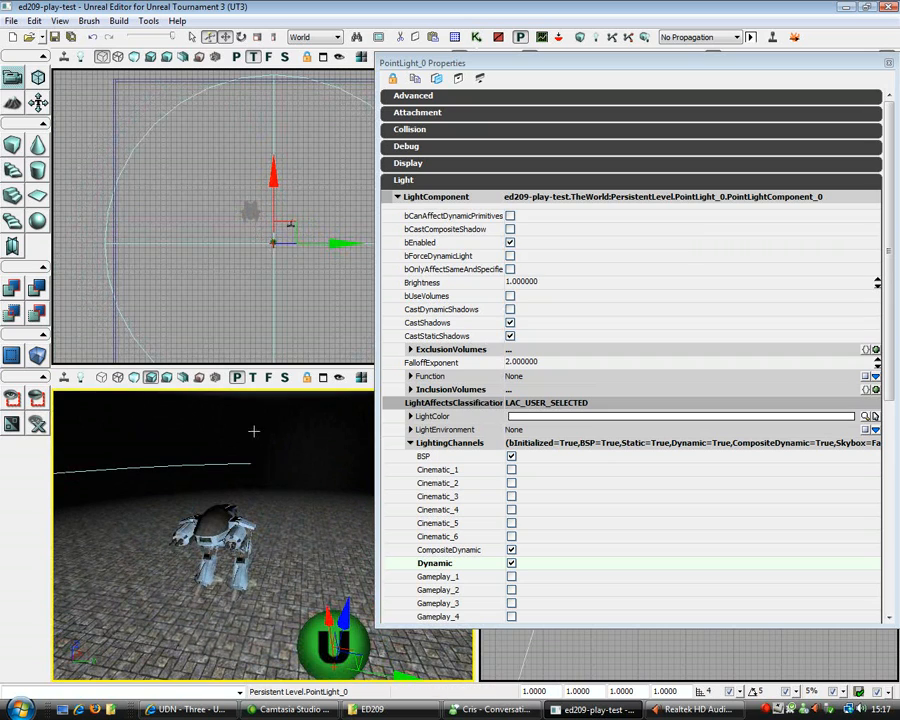
drag(371, 57, 592, 93)
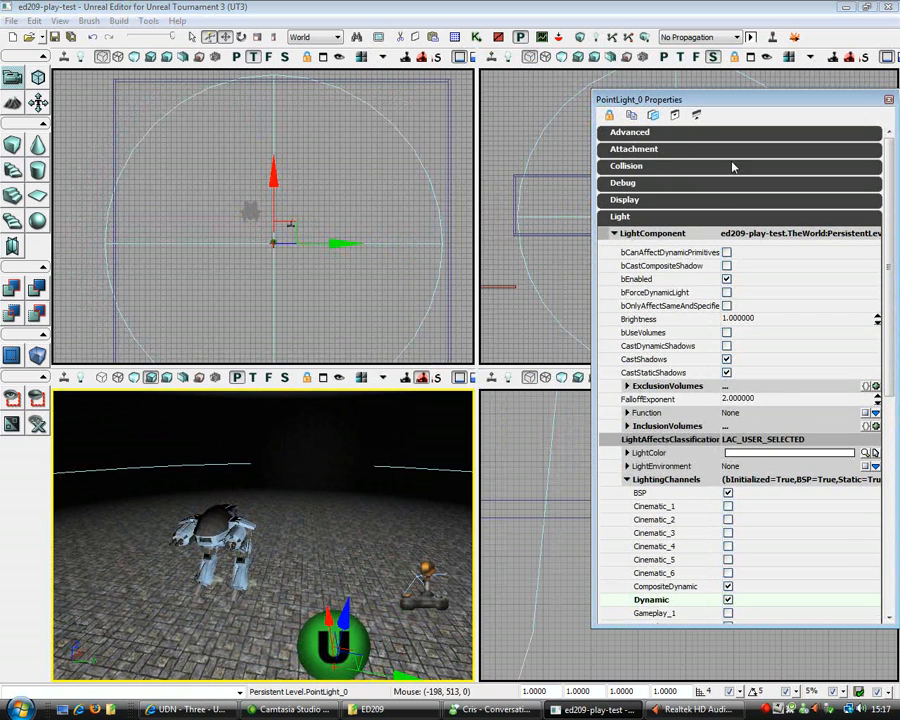
click(727, 346)
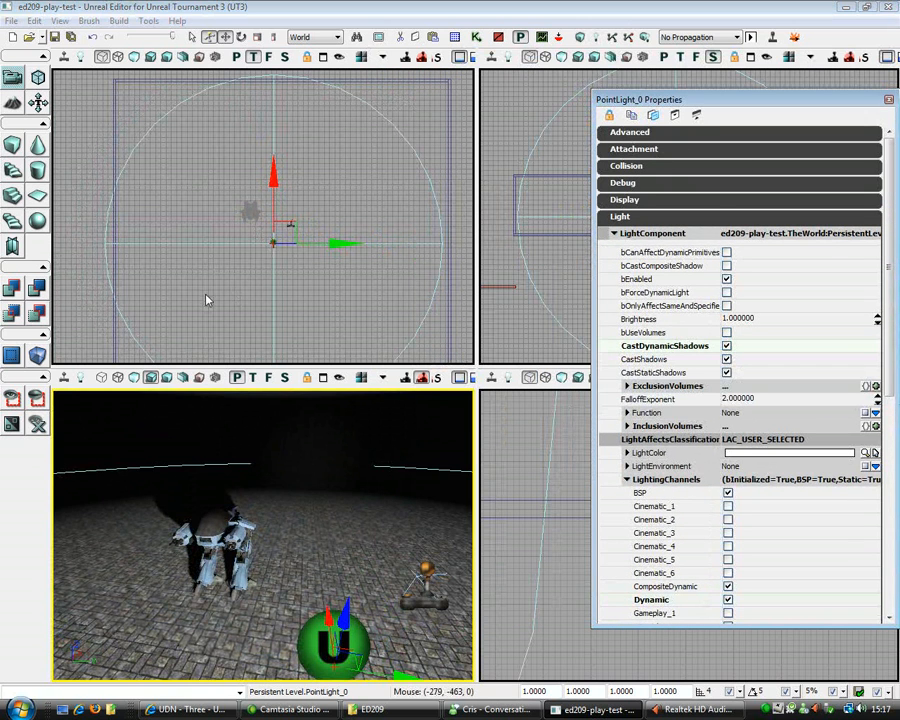
Reposition the point light closer to the front of the mesh, raise it slightly, and duplicate it to the mesh's opposite side.
drag(307, 246, 275, 225)
drag(500, 236, 305, 245)
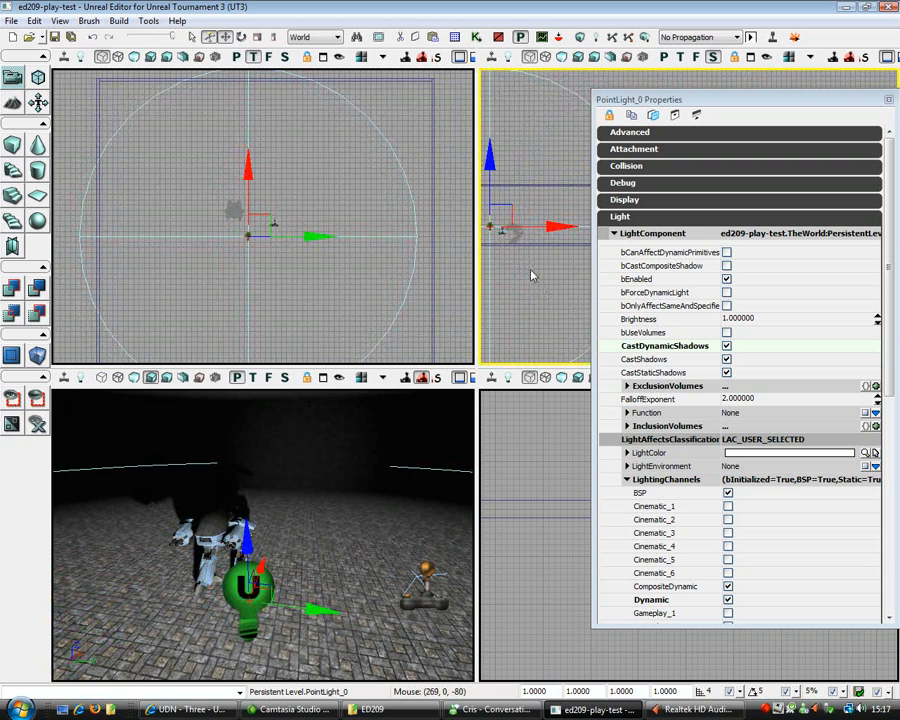
drag(489, 204, 491, 199)
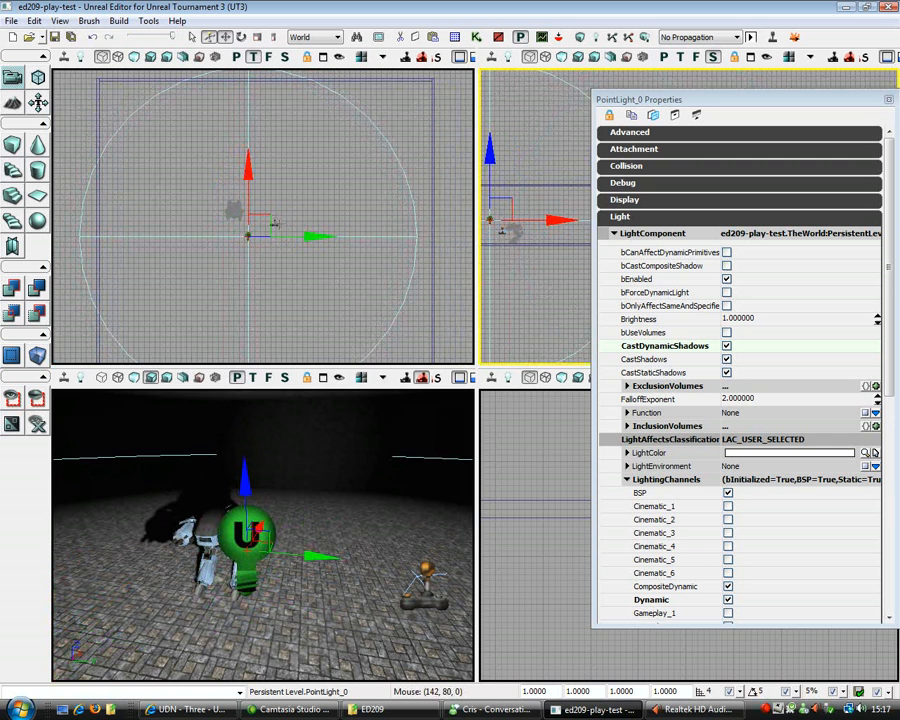
alt+drag(252, 231, 215, 188)
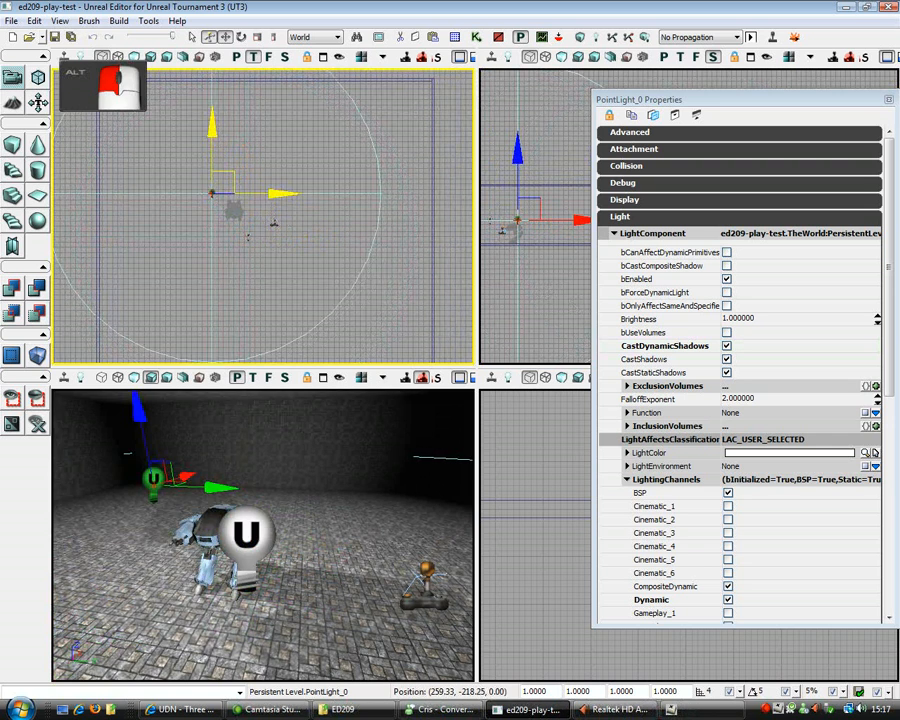
scroll(277, 216, down, 5)
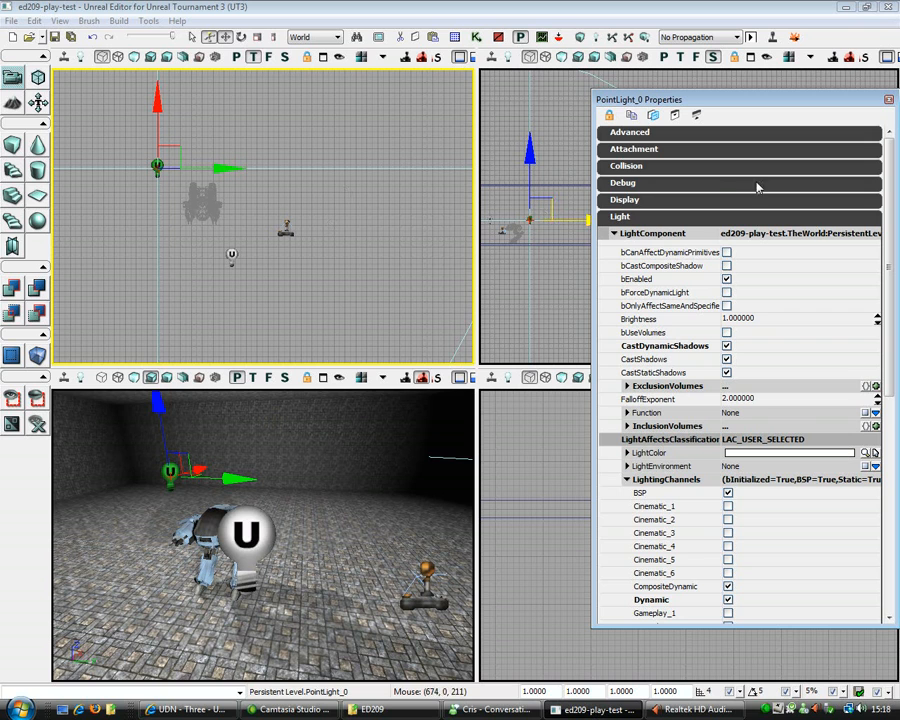
Set the duplicated light's LightColor to blue (Red 105, Green 124, Blue 216) and its Brightness to 0.59.
click(873, 453)
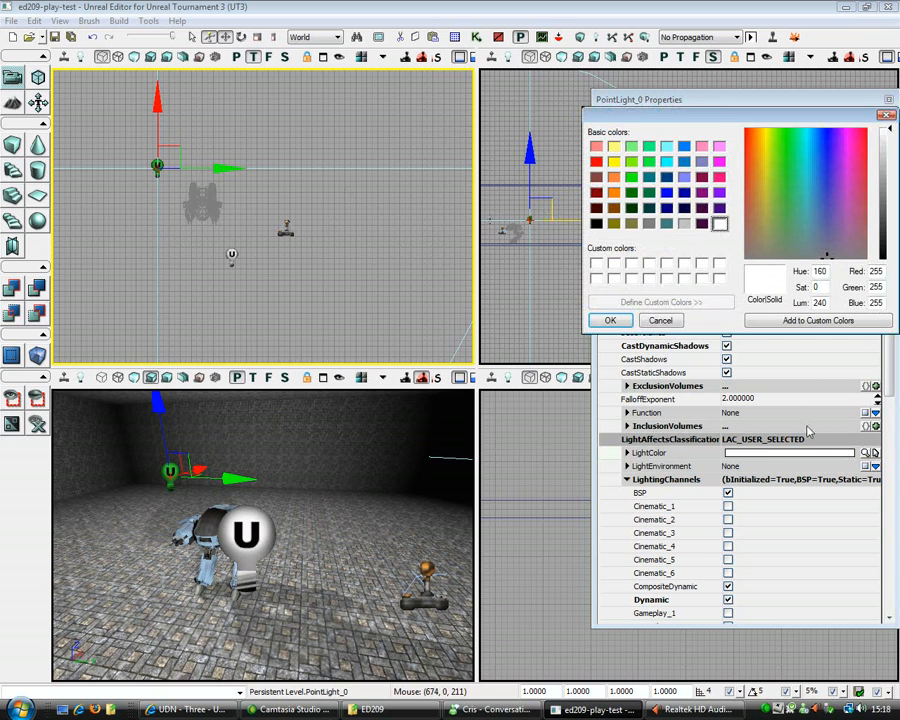
drag(830, 178, 823, 183)
click(888, 180)
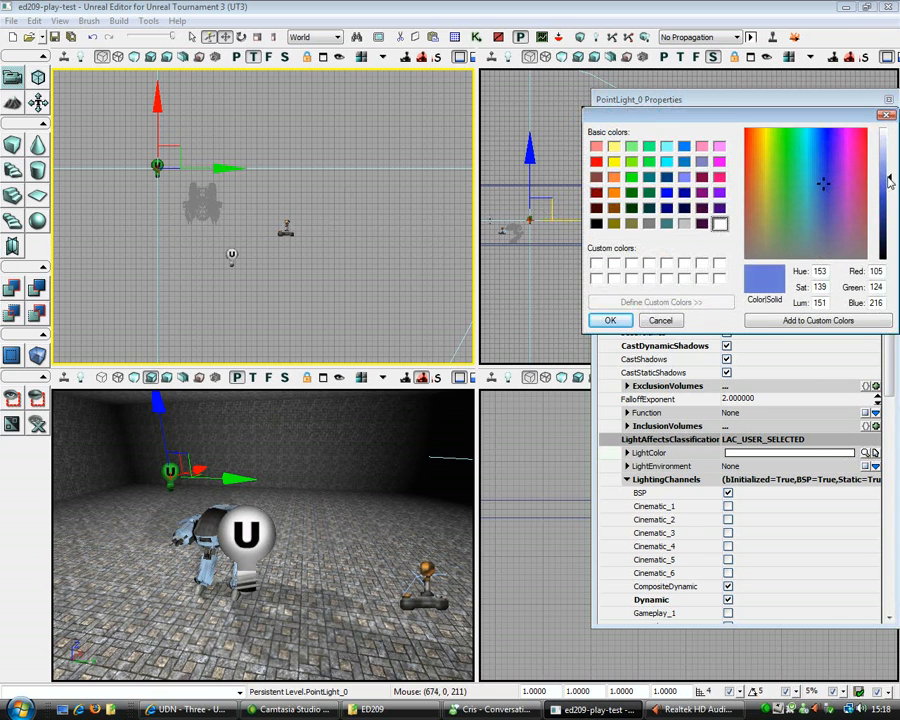
click(611, 320)
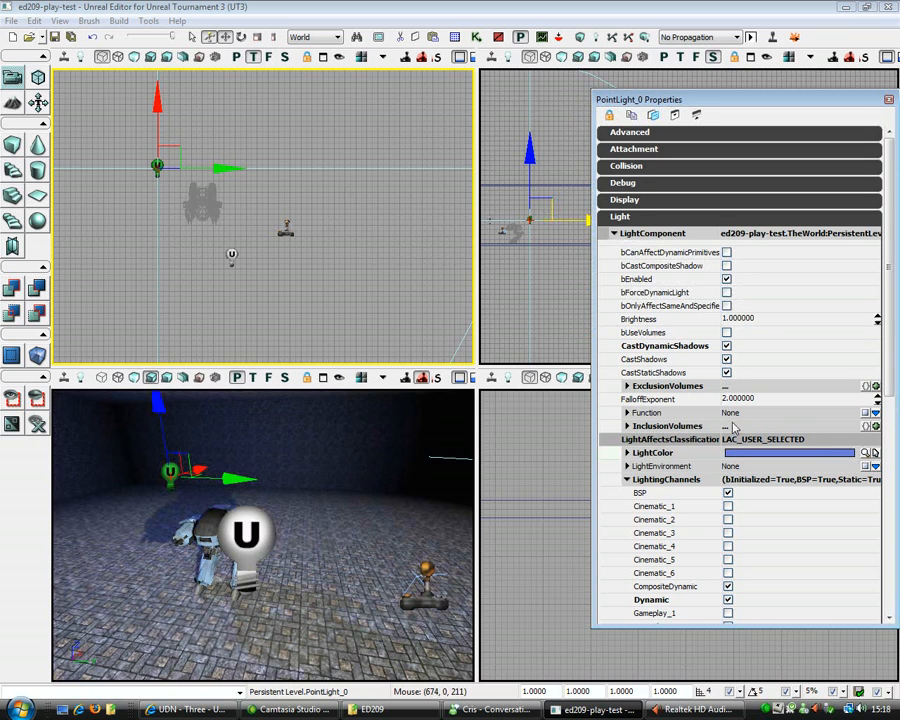
click(877, 324)
drag(877, 324, 877, 338)
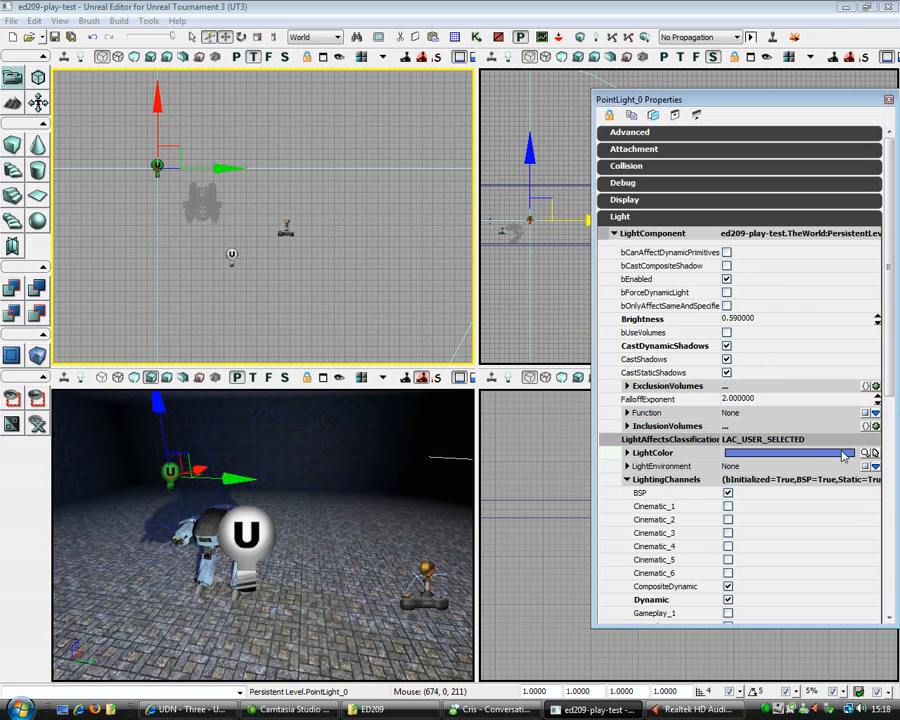
Darken the blue point light's LightColor to Red 91, Green 83, Blue 189.
click(873, 453)
click(829, 204)
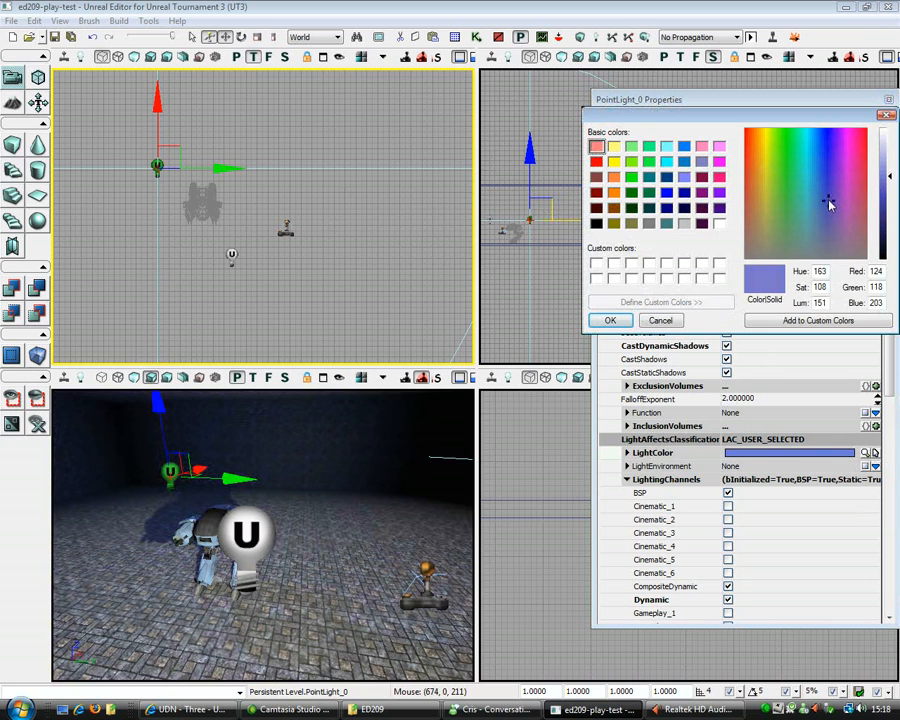
drag(883, 203, 884, 189)
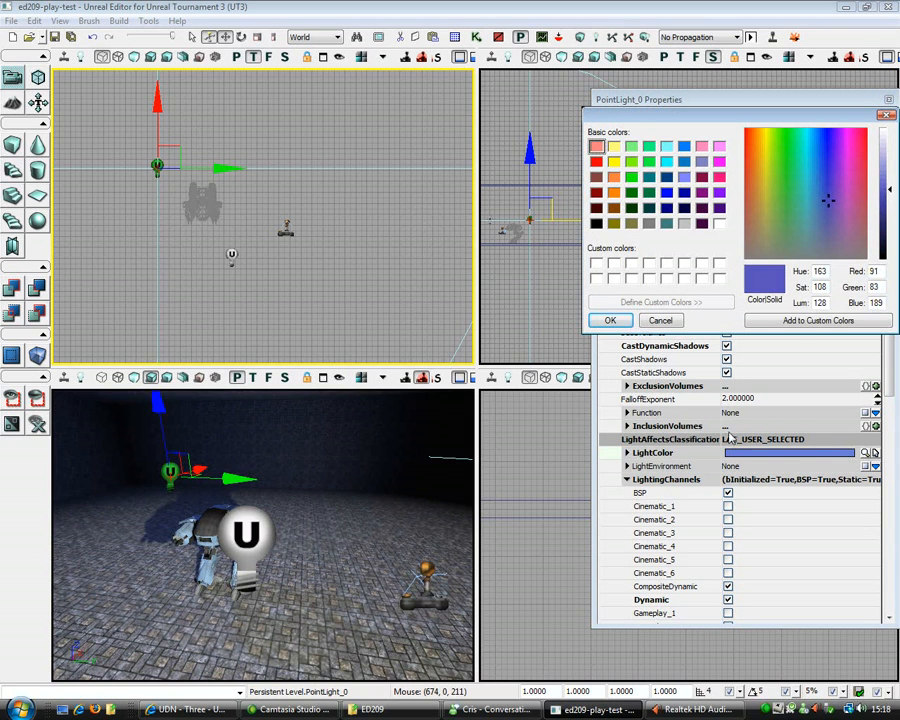
click(610, 320)
Duplicate the blue point light sideways along the green axis to the other side behind the mesh.
drag(354, 461, 354, 540)
middle_drag(354, 461, 354, 400)
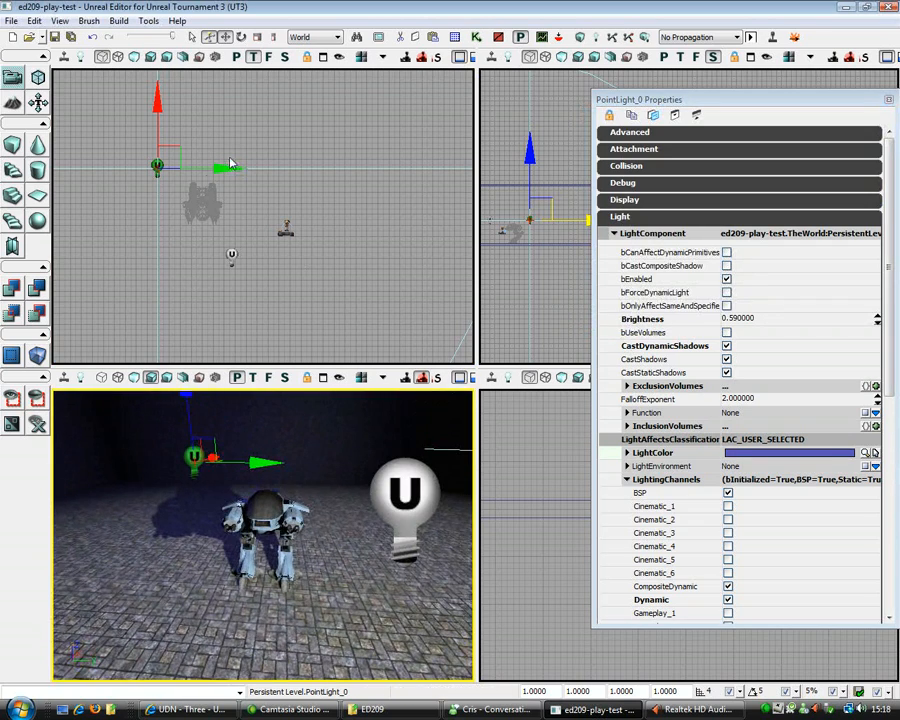
alt+drag(181, 167, 269, 168)
Try pure red (Red 255, Green 0, Blue 0) as the duplicated light's LightColor.
click(864, 453)
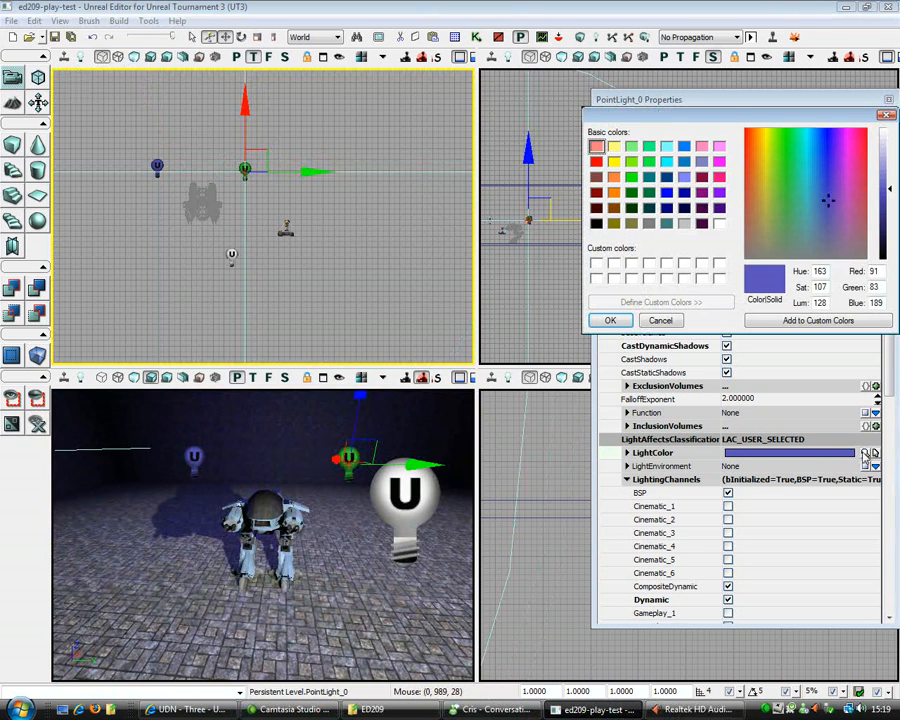
click(597, 161)
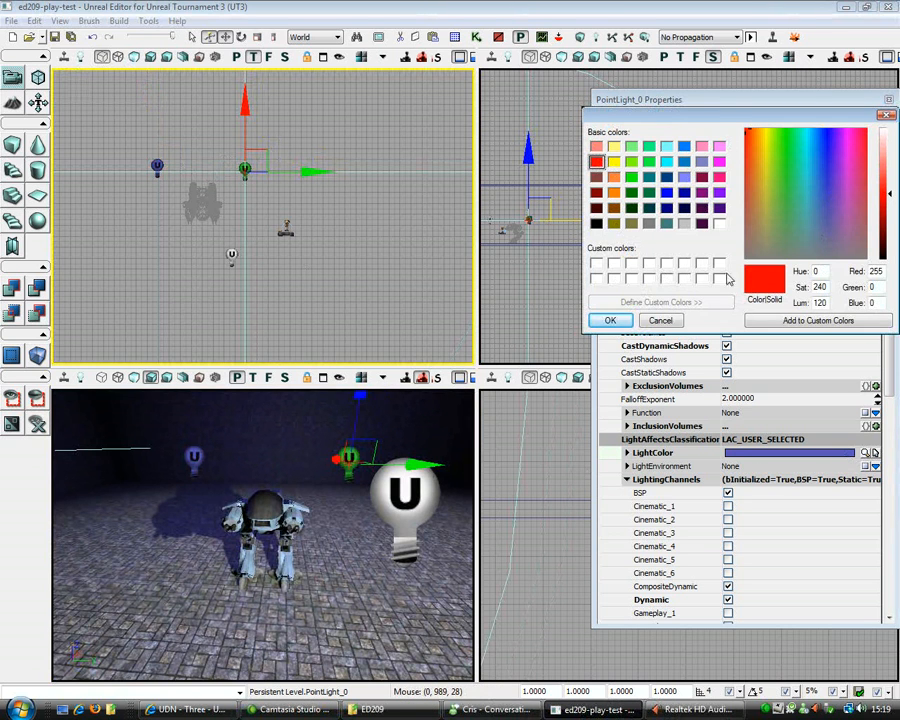
click(610, 320)
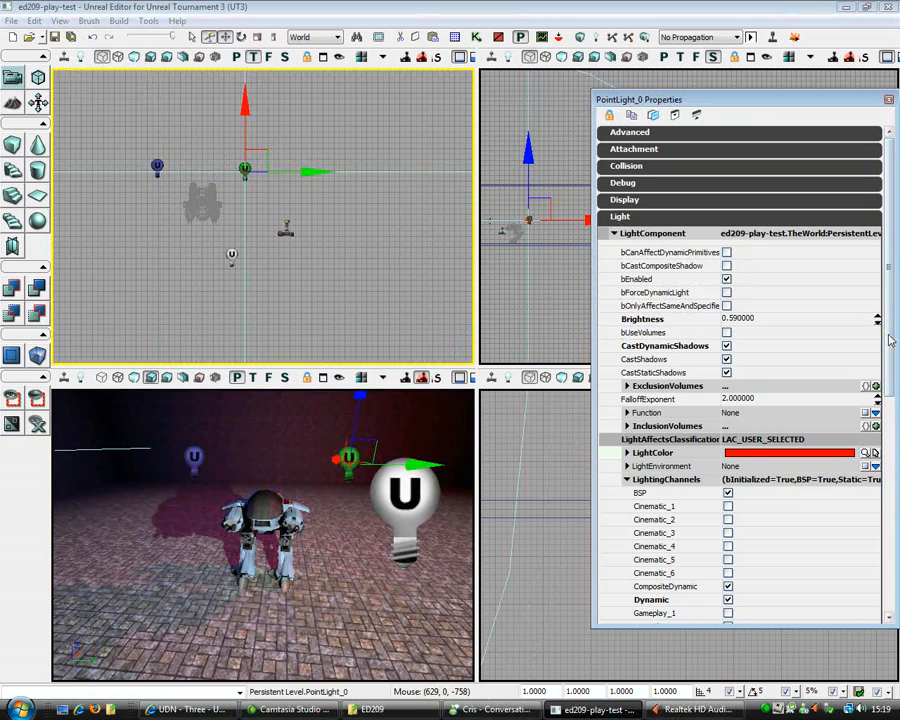
Give the duplicated light a white LightColor (255, 255, 255) and Brightness 0.51, disable its CastShadows option, and close its properties.
click(873, 454)
drag(807, 210, 889, 126)
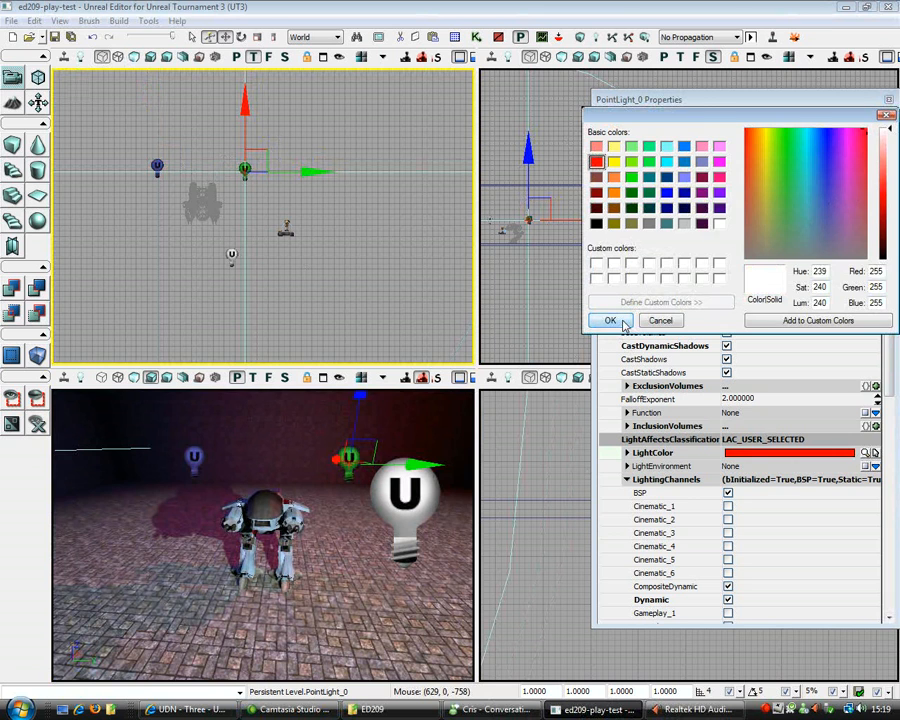
click(612, 321)
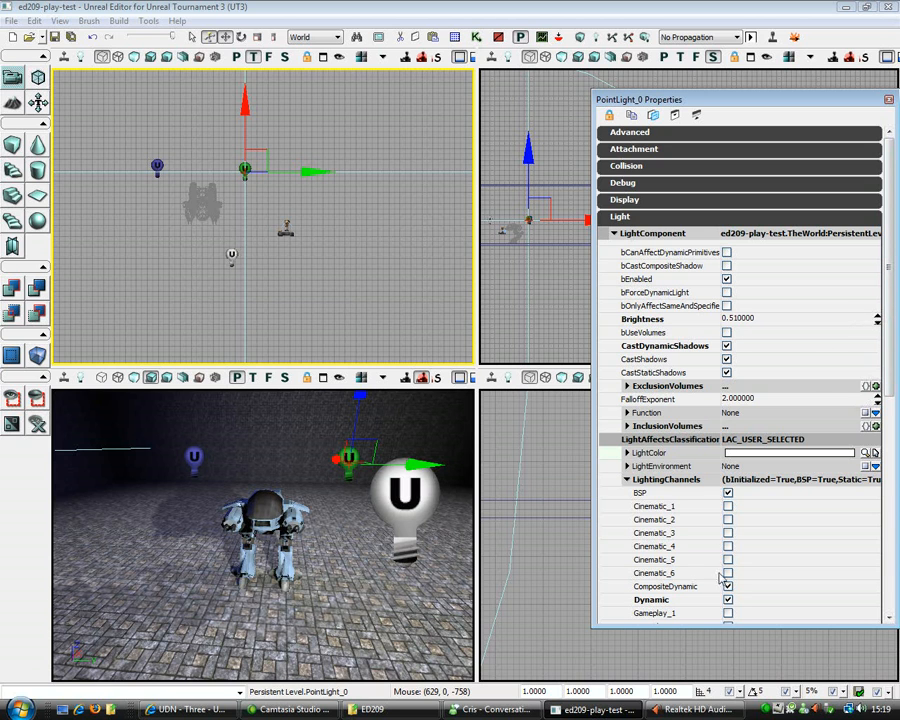
click(727, 359)
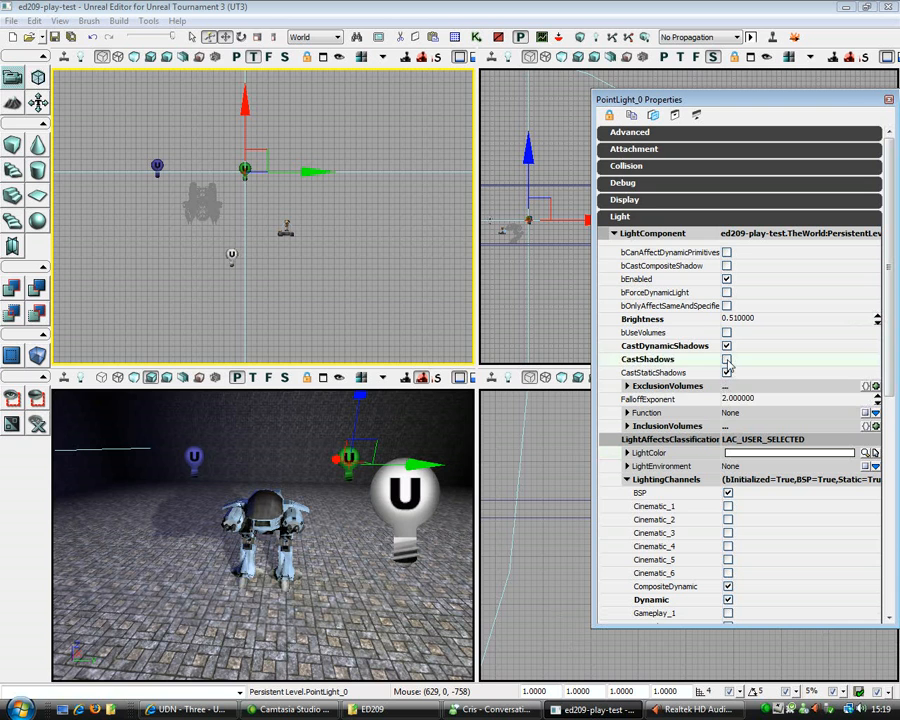
click(888, 100)
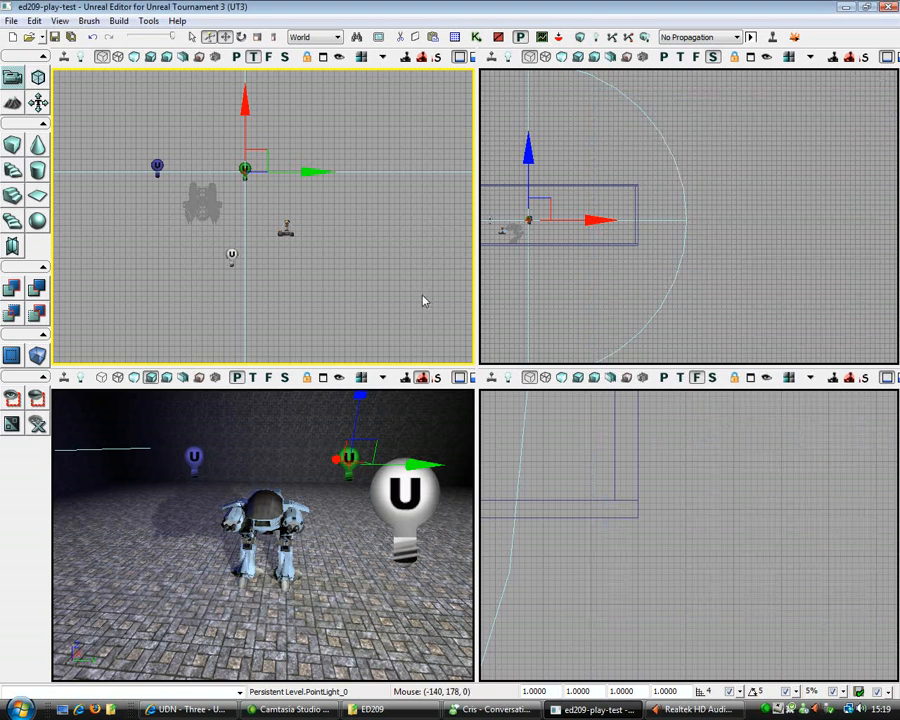
Disable CastDynamicShadows for the blue point light behind the mesh and close its properties.
double_click(194, 458)
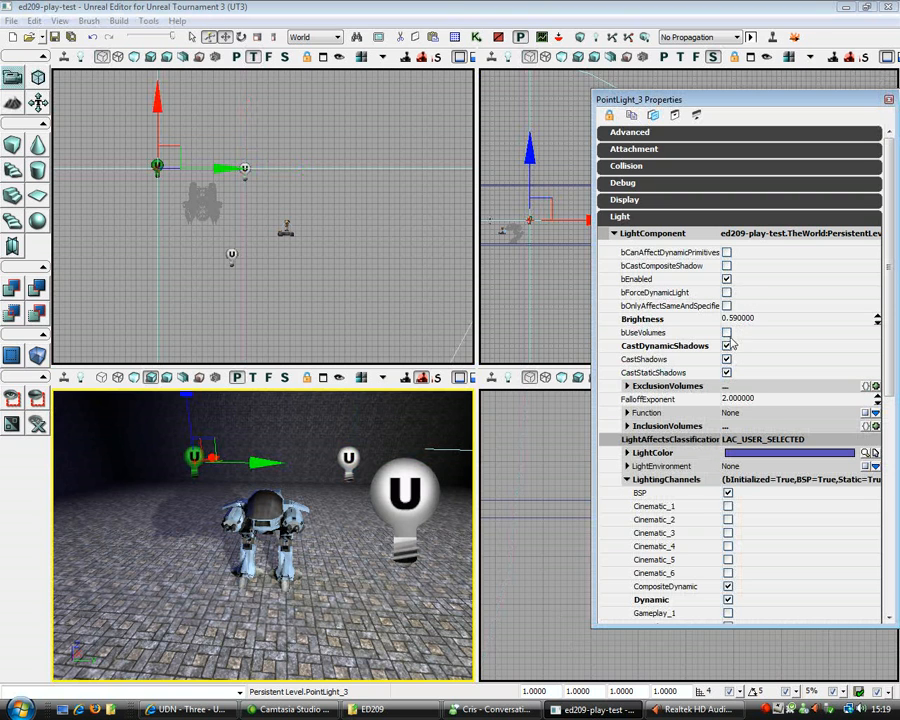
click(727, 345)
click(888, 100)
alt+right_drag(192, 554, 176, 536)
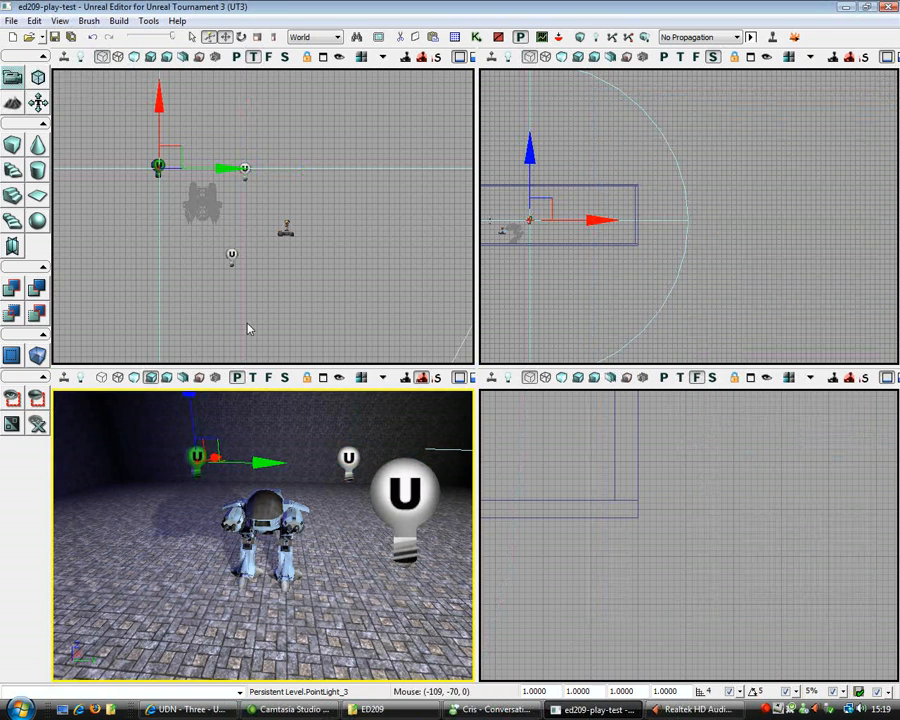
key(Delete)
Save the level and launch an in-editor play session from the floor in front of the mesh.
drag(308, 454, 308, 490)
right_drag(308, 490, 308, 440)
drag(308, 490, 306, 560)
right_drag(306, 560, 306, 510)
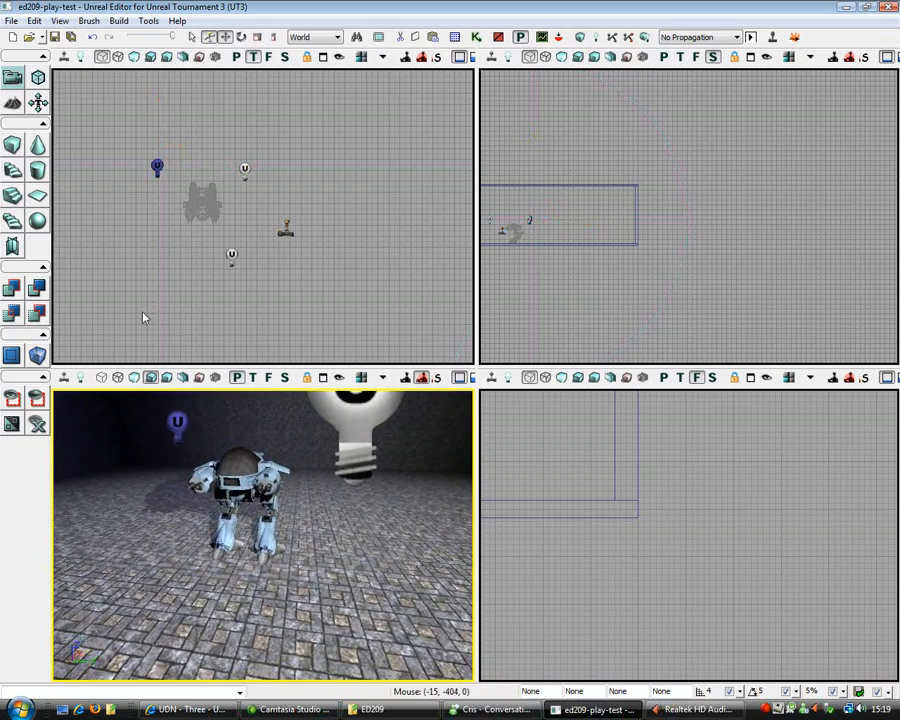
click(56, 37)
right_click(252, 615)
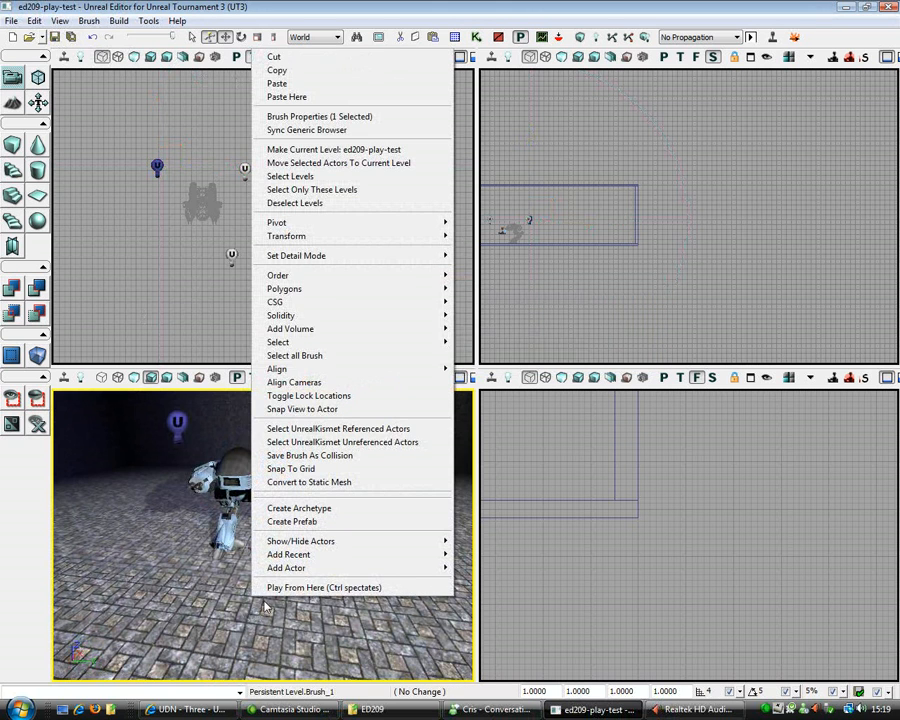
click(283, 588)
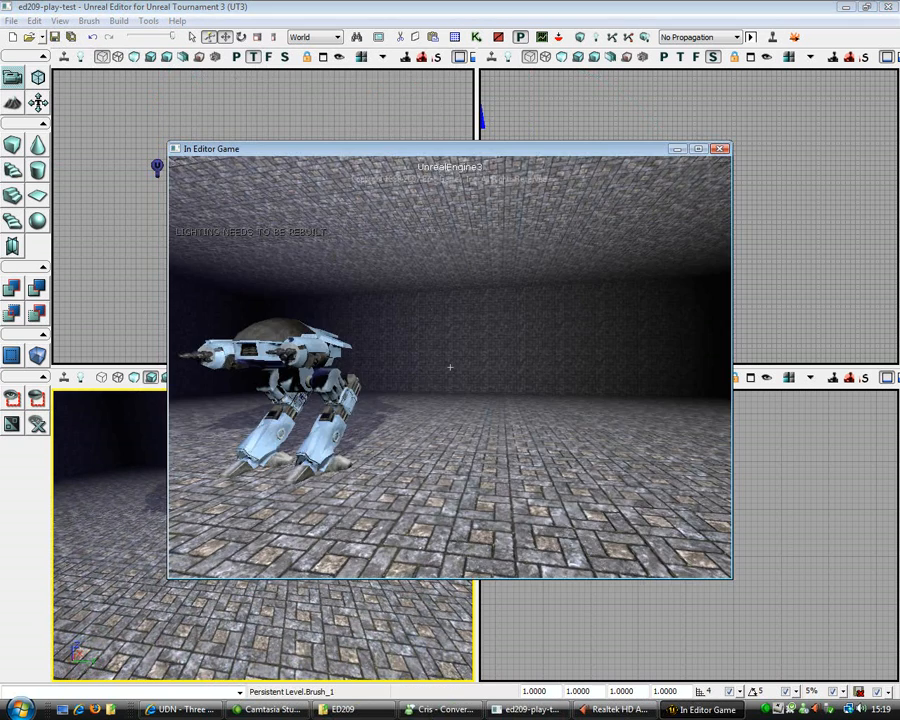
Walk around the ed209 mesh in the play session to examine its lighting and shadows, and end the session.
key(a)
key(w)
key(s)
key(w)
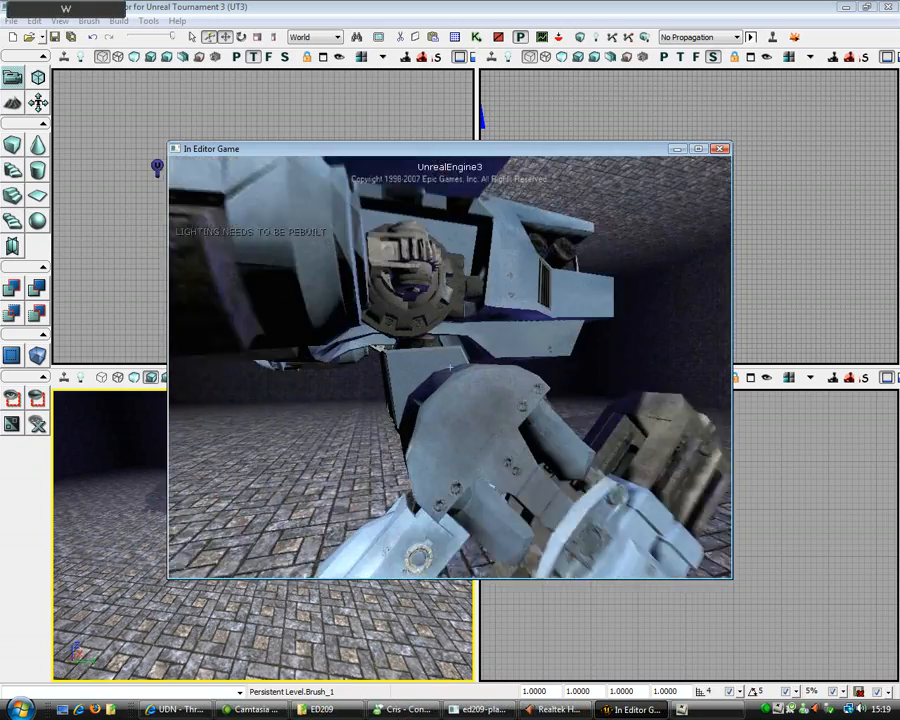
key(a)
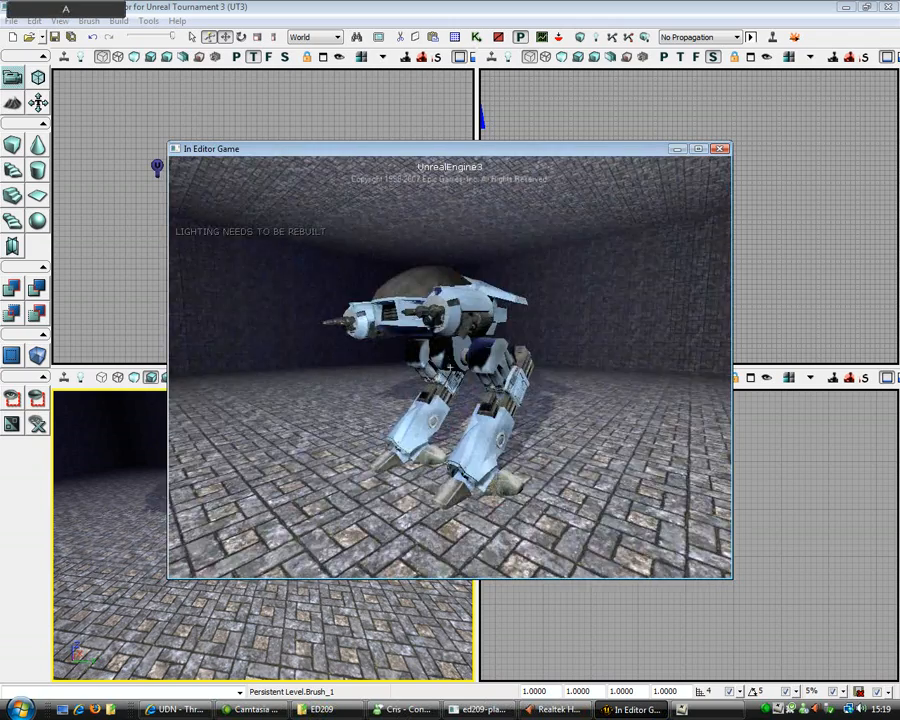
key(w)
key(a)
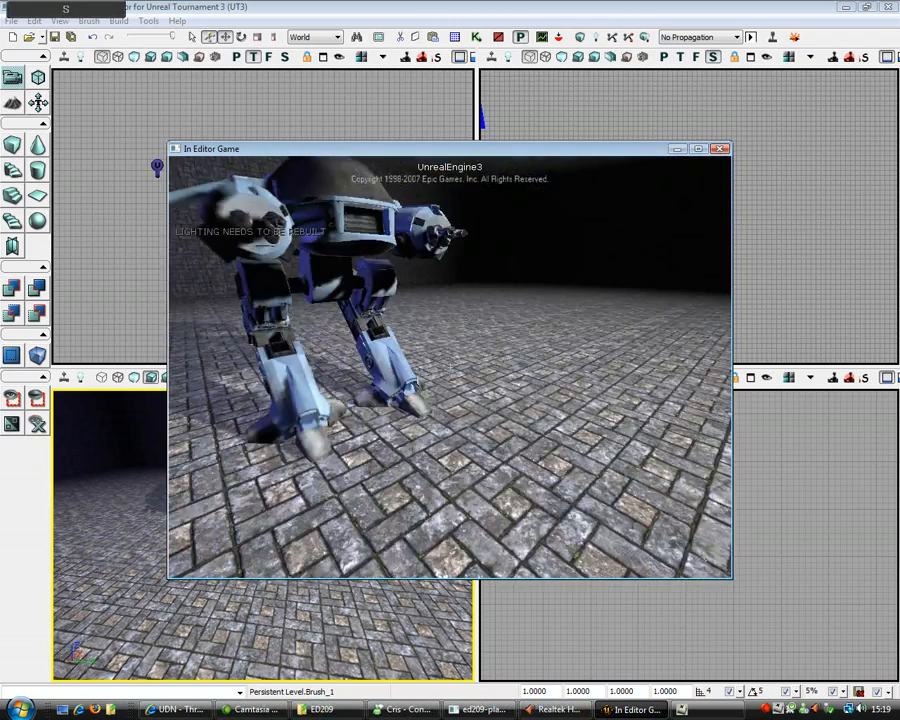
key(w)
key(space)
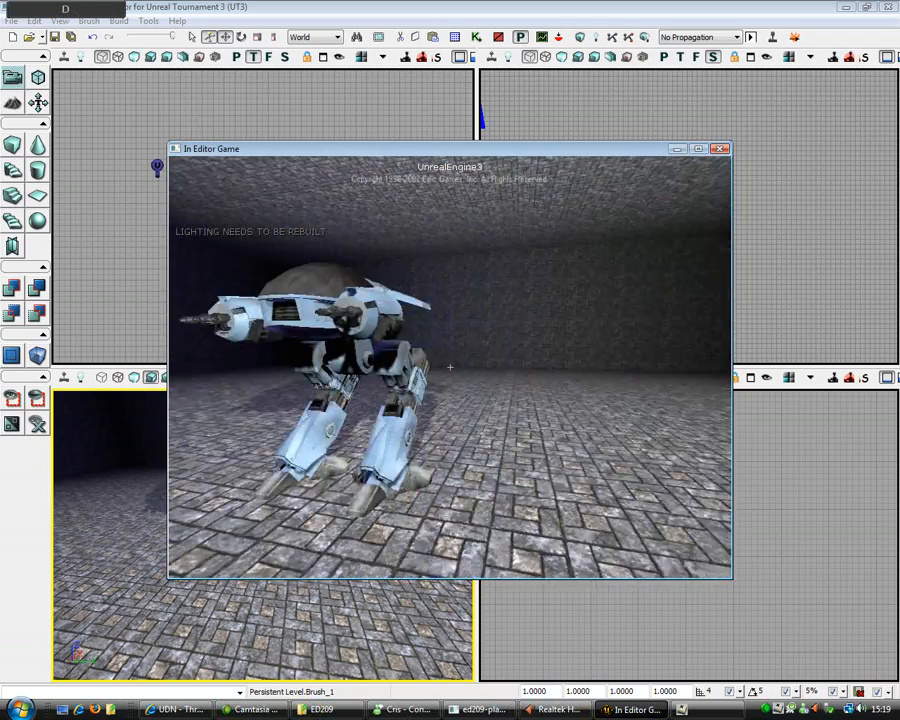
key(w)
key(a)
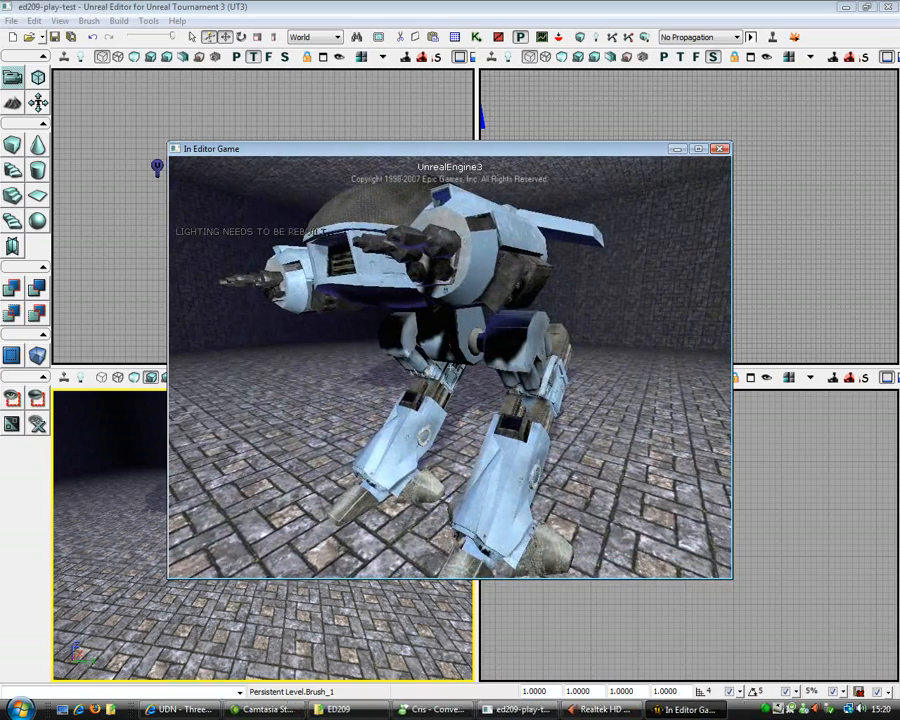
key(s)
key(a)
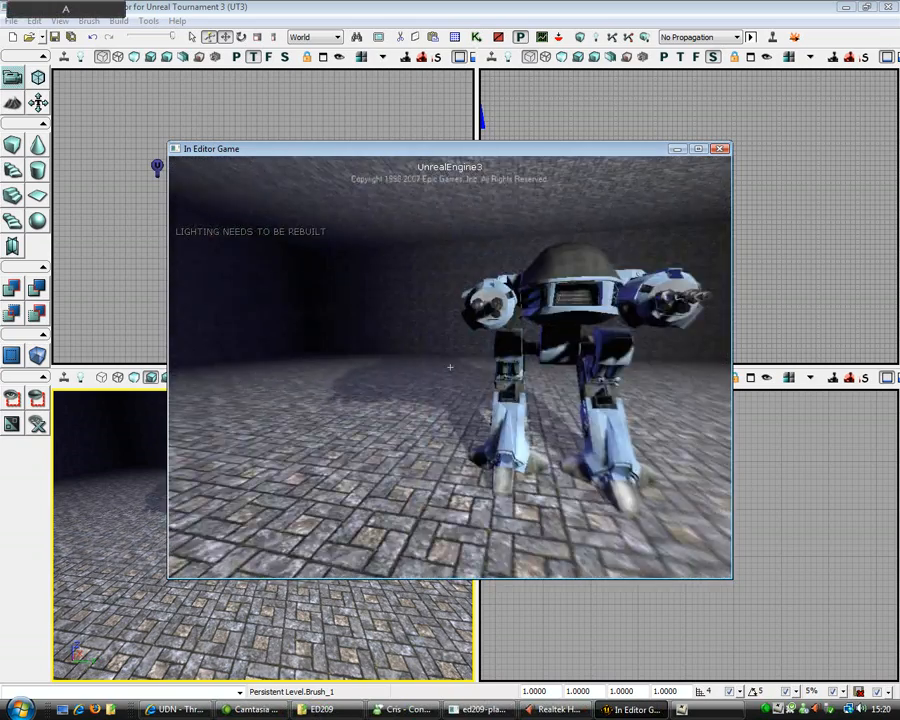
key(d)
key(w)
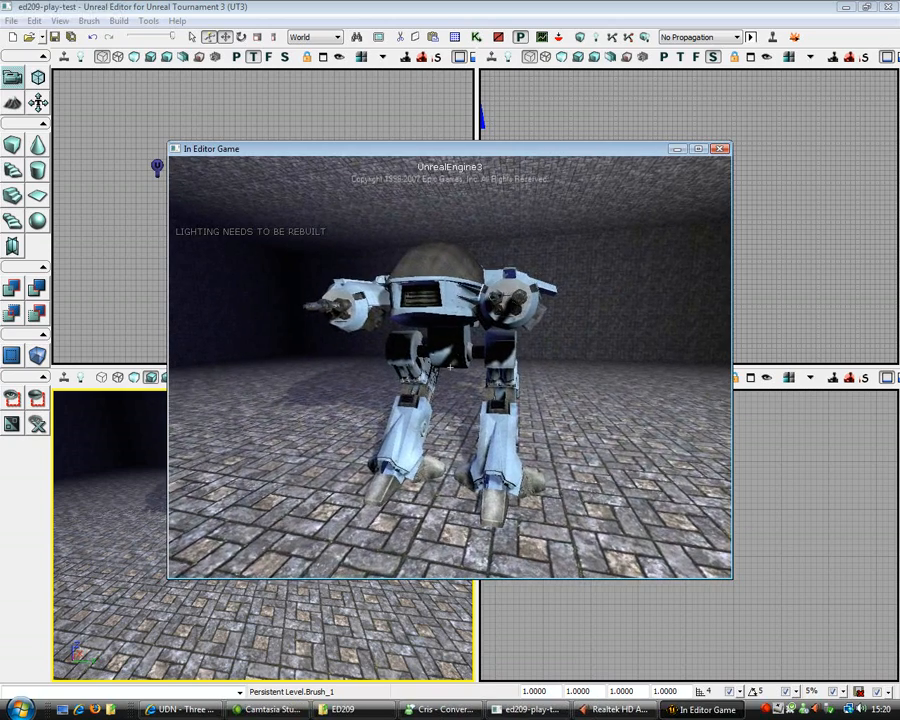
key(s)
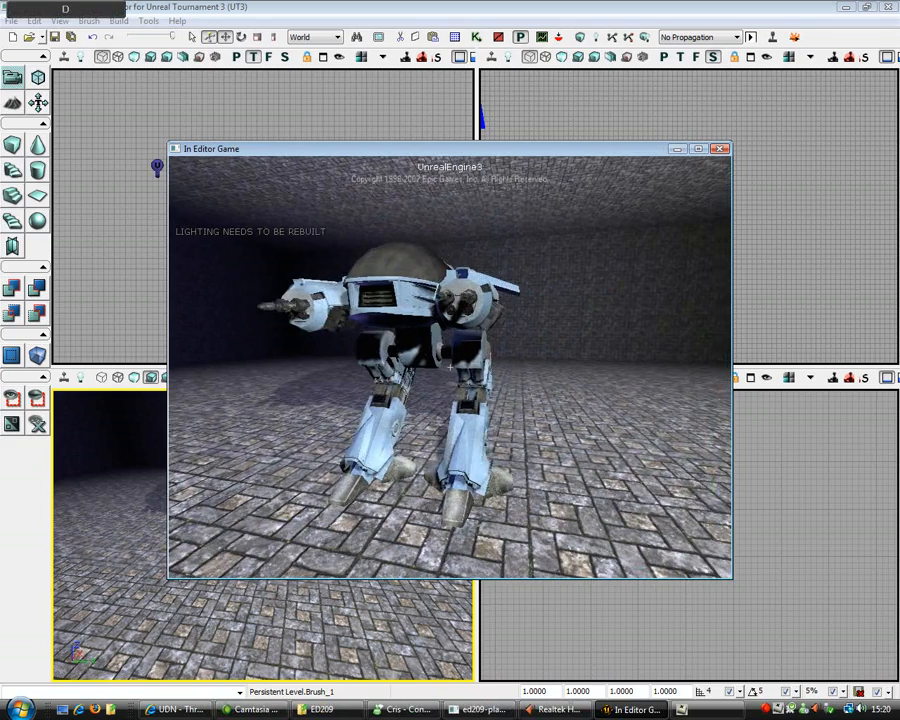
key(w)
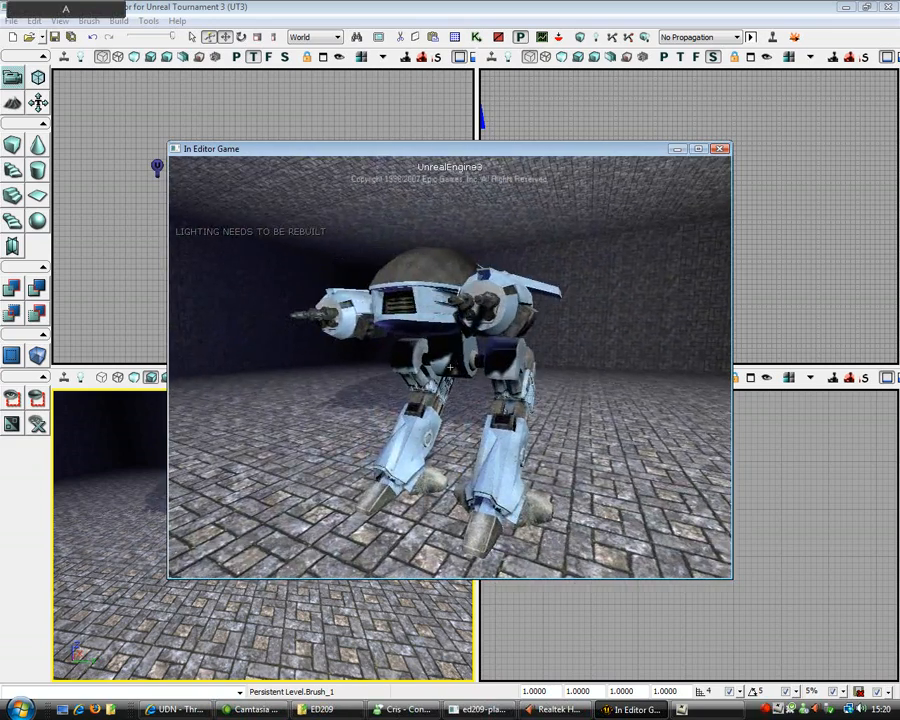
key(s)
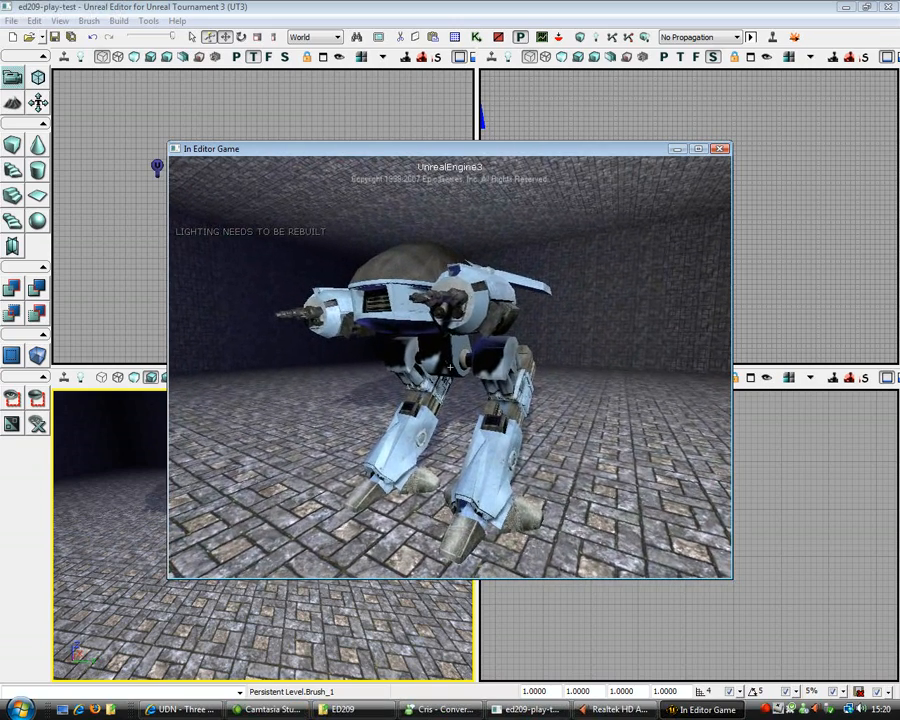
key(Escape)
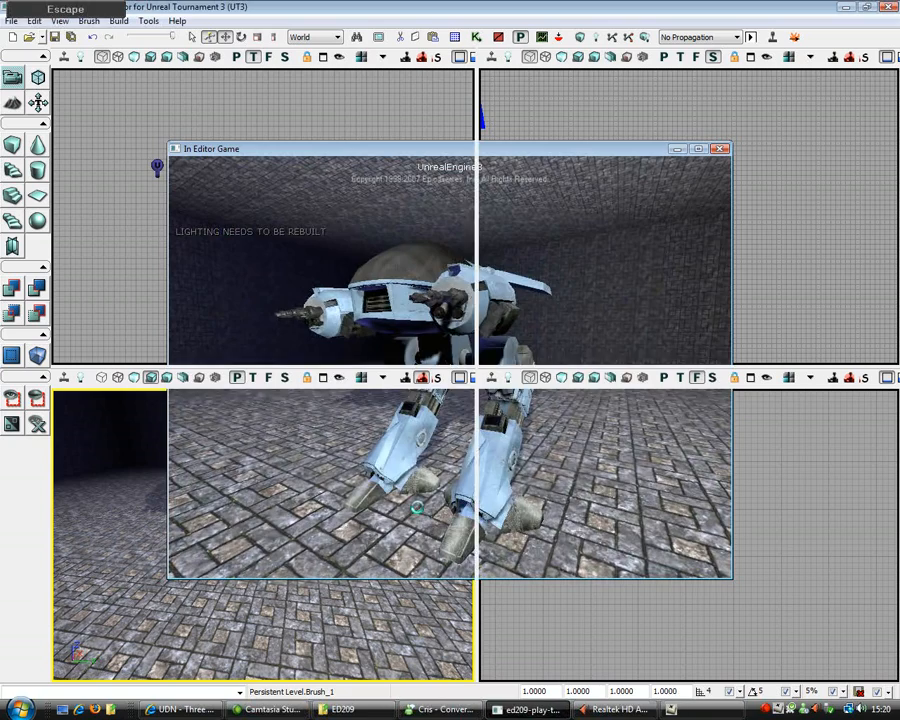